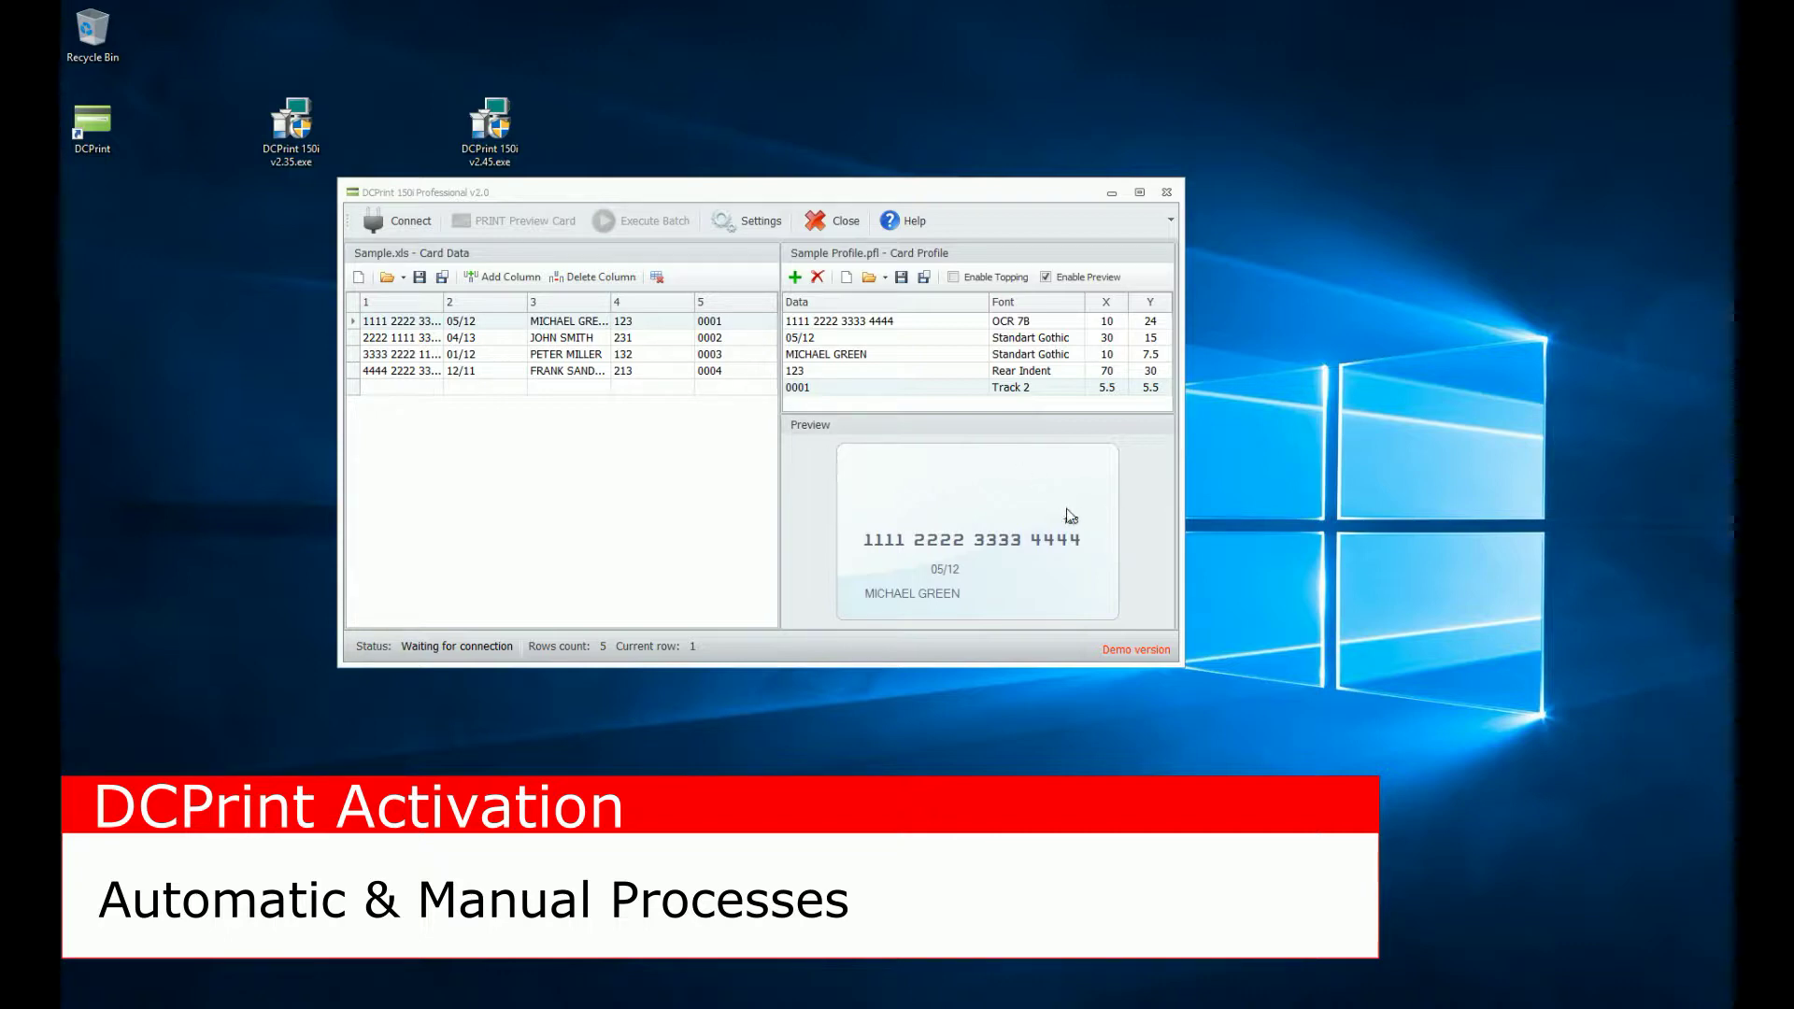
# Close the DCPrint Professional demo window showing the sample card data.
pyautogui.click(835, 222)
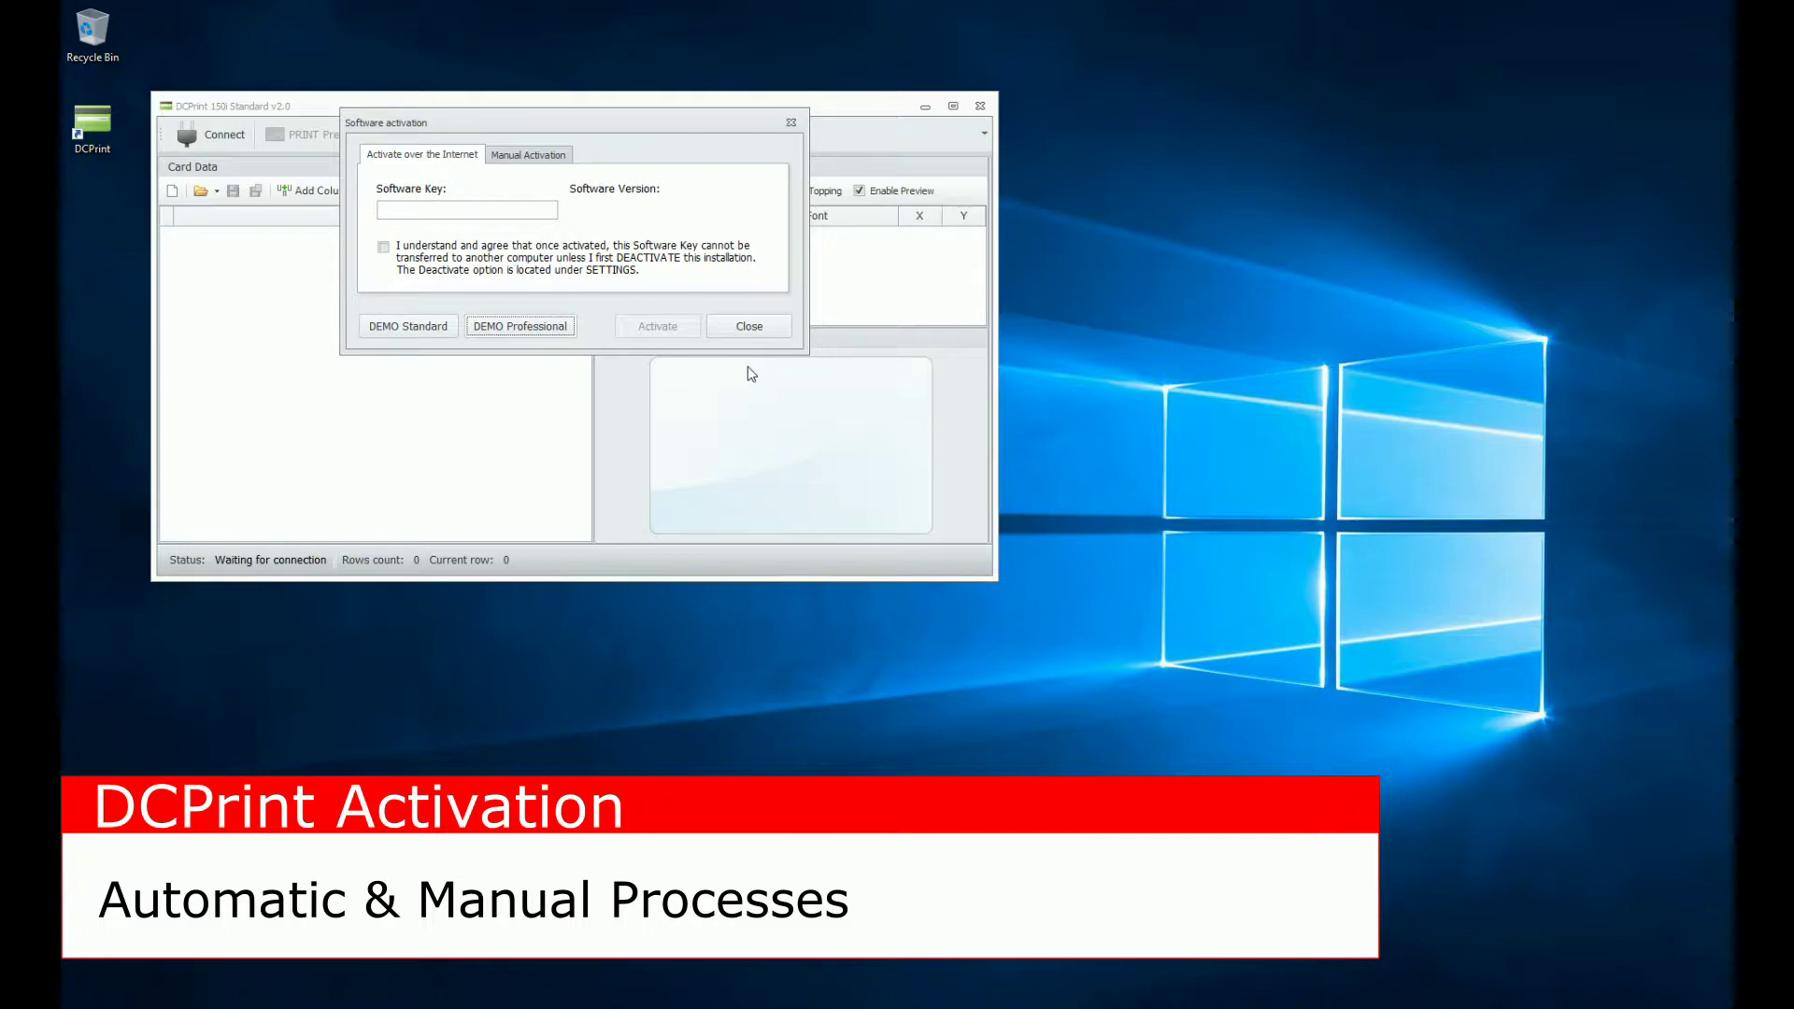
# Paste the Professional software key into the Software Key field and hyphenate its digit groups.
pyautogui.click(465, 210)
pyautogui.rightClick(465, 209)
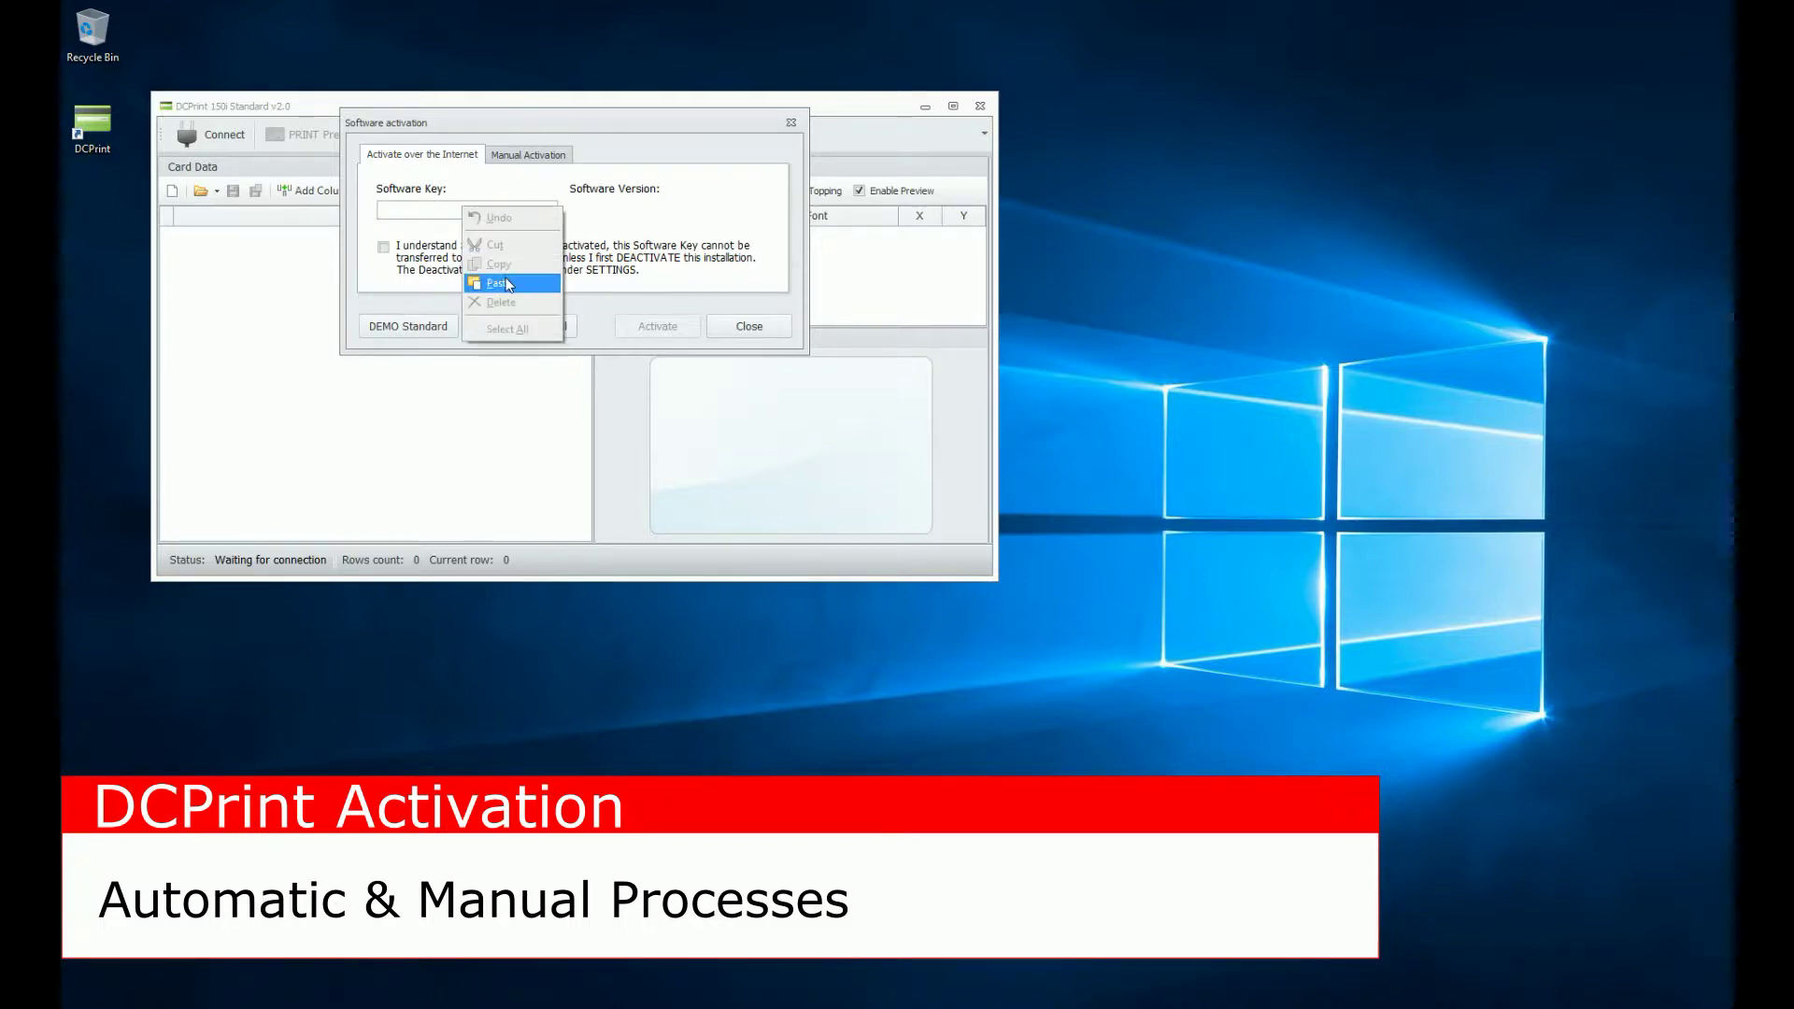
pyautogui.click(499, 282)
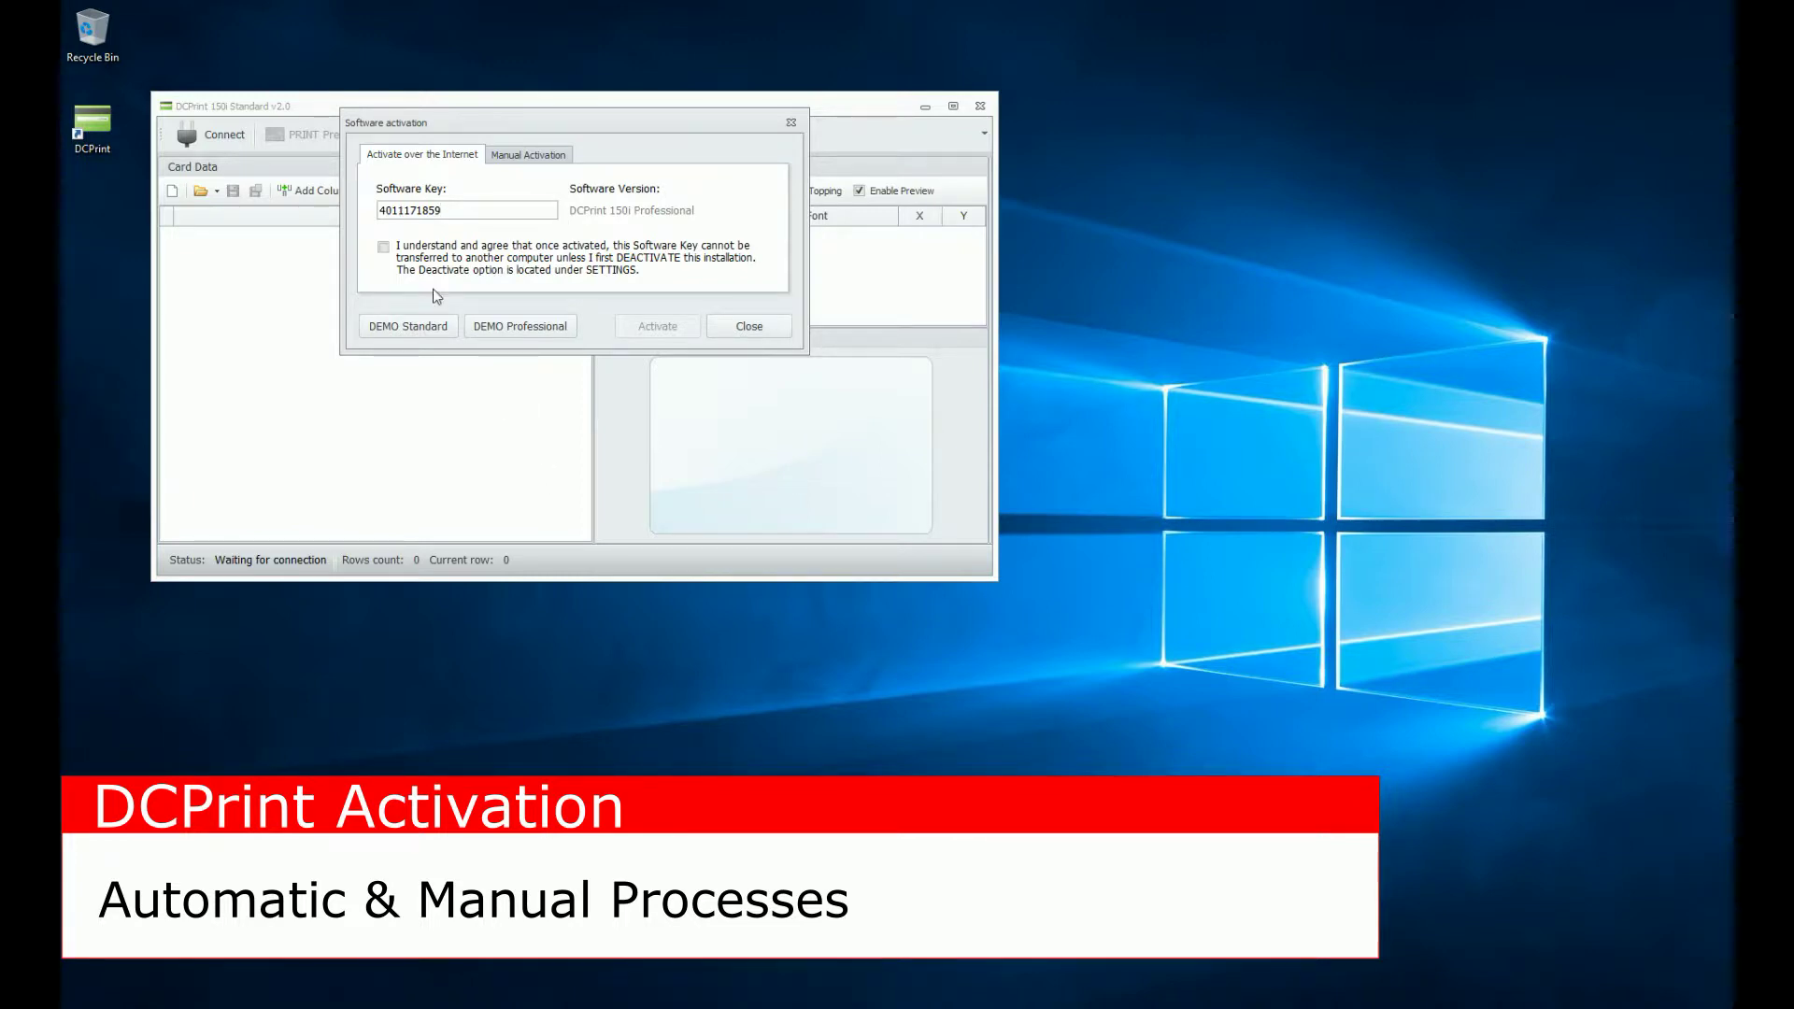
pyautogui.click(402, 209)
pyautogui.write('-')
pyautogui.click(428, 211)
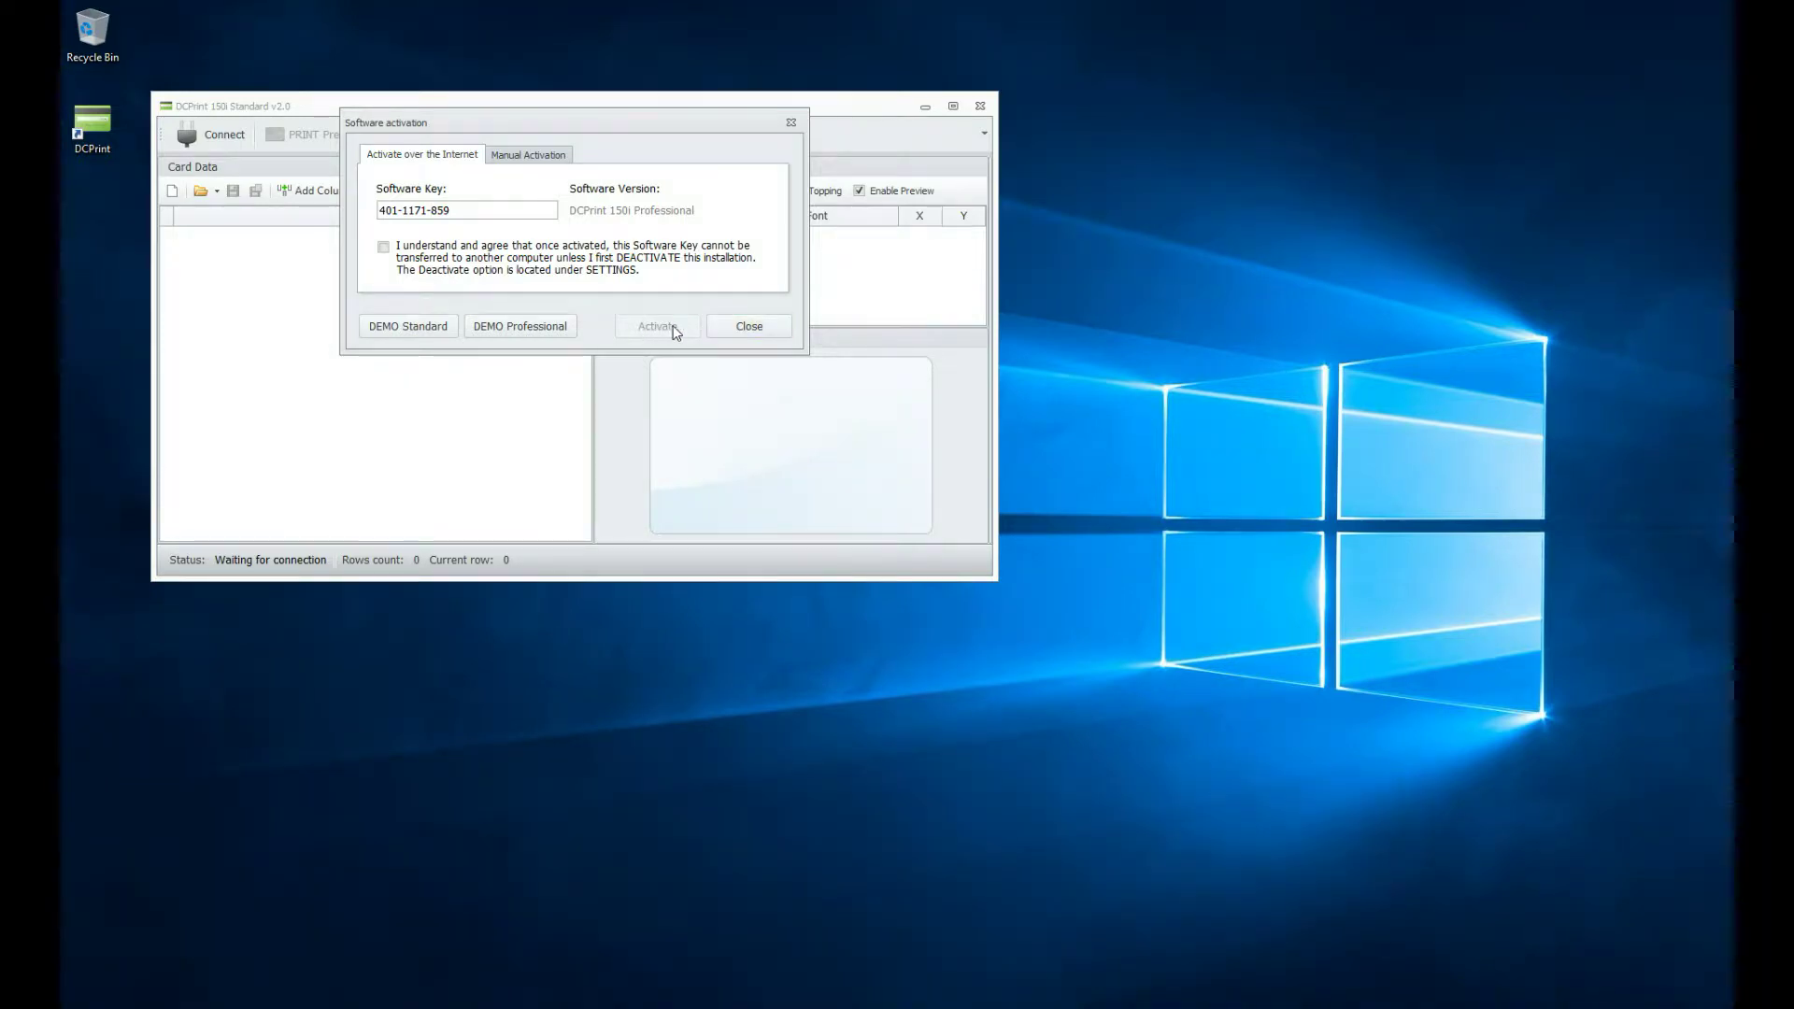
# Accept the licence transfer agreement, activate online and acknowledge the Activation Succeeded message.
pyautogui.click(383, 247)
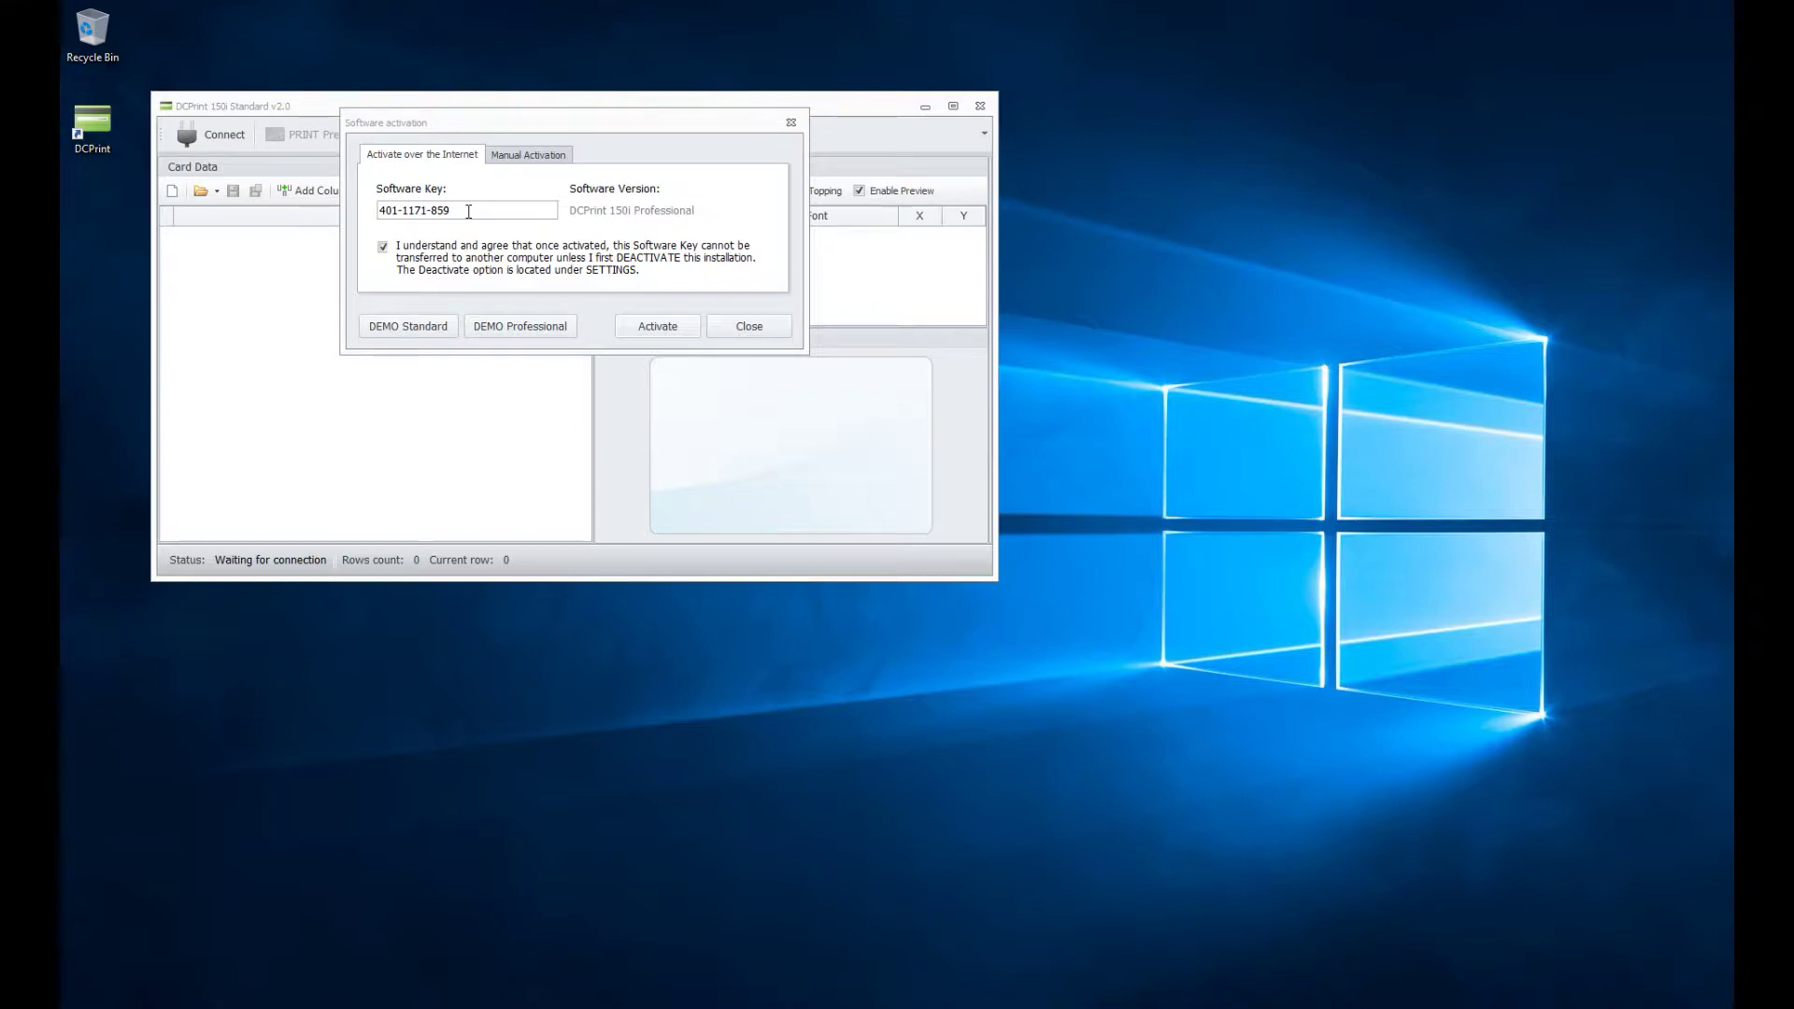
pyautogui.click(658, 325)
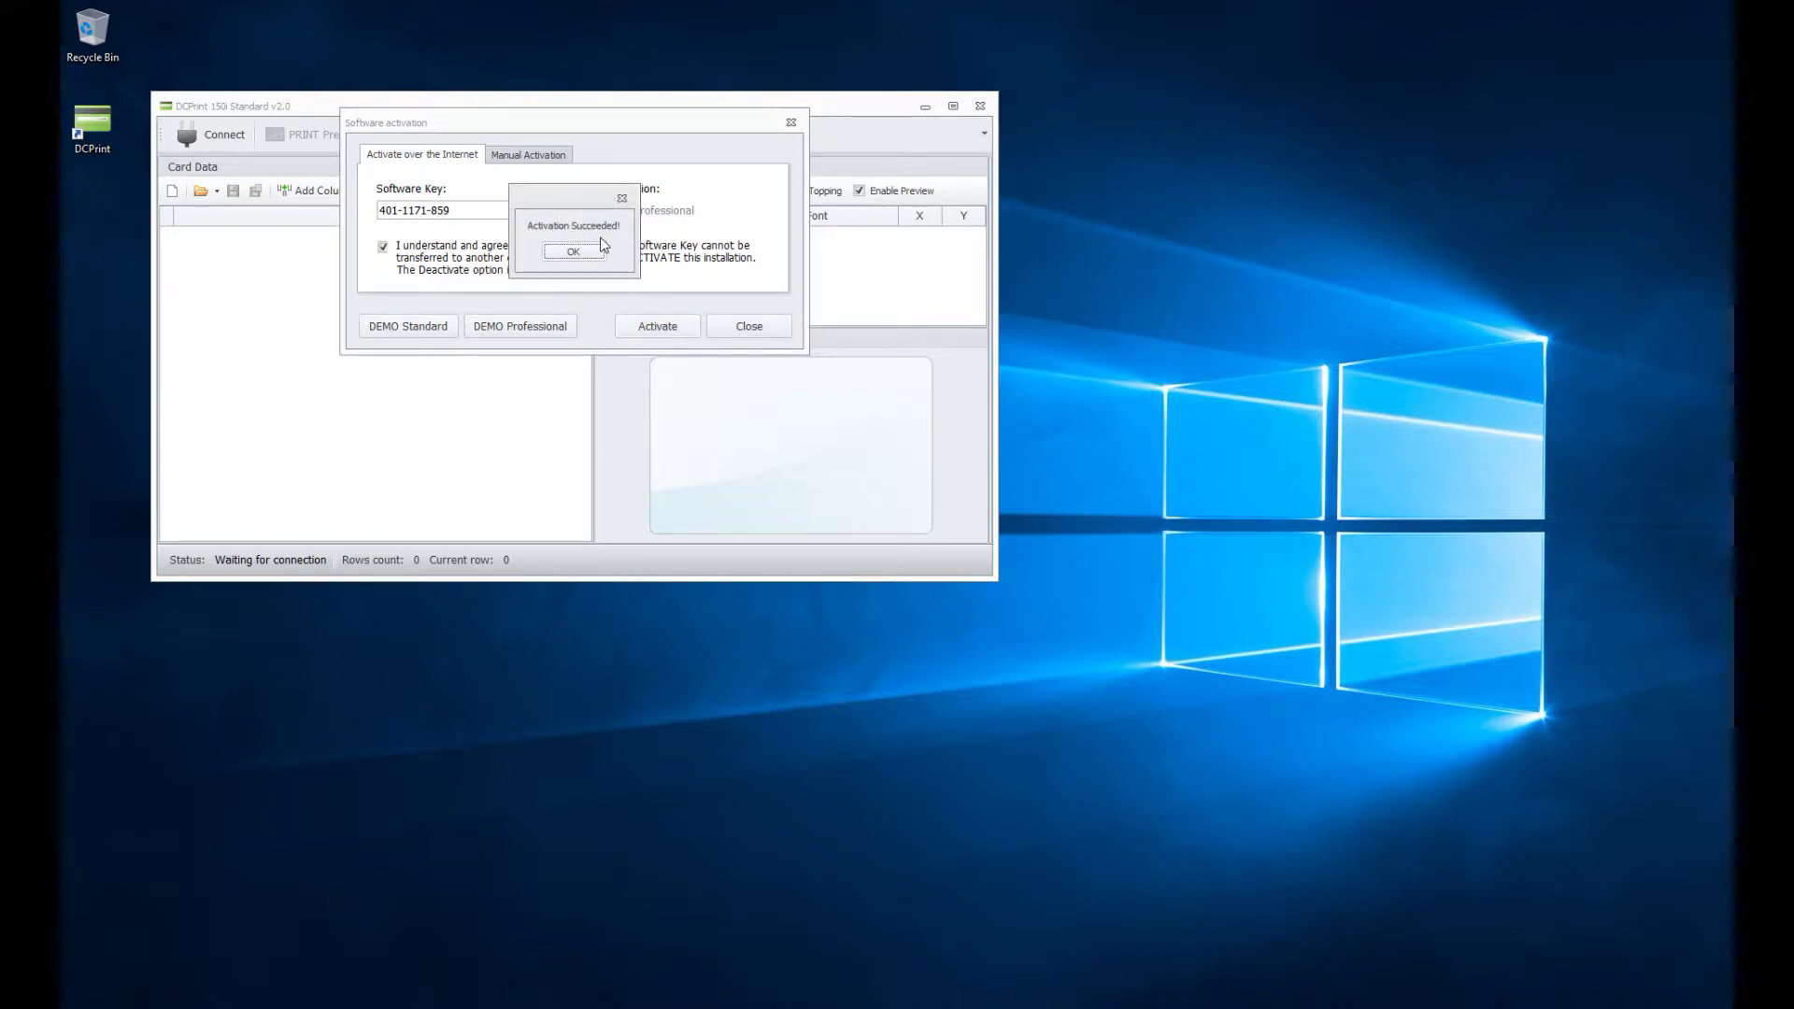
pyautogui.click(574, 253)
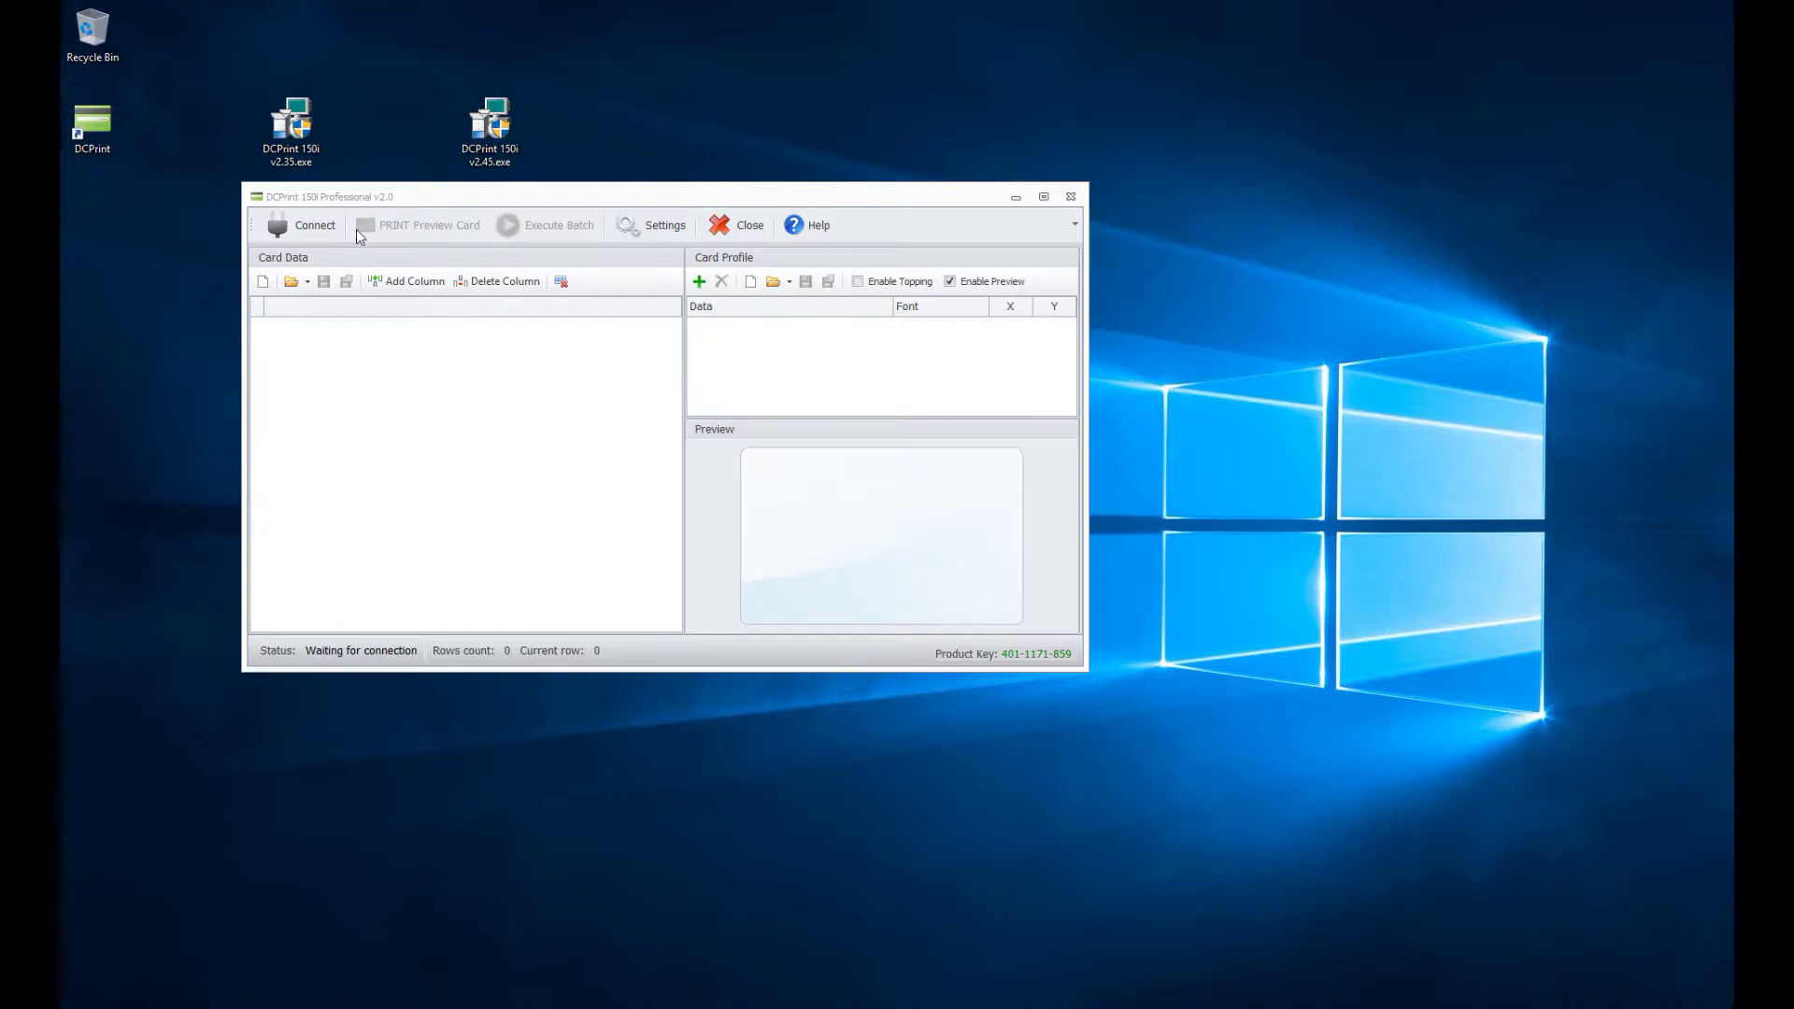
# Bring the activated DCPrint window forward and connect it to the card printer.
pyautogui.click(303, 231)
pyautogui.click(303, 229)
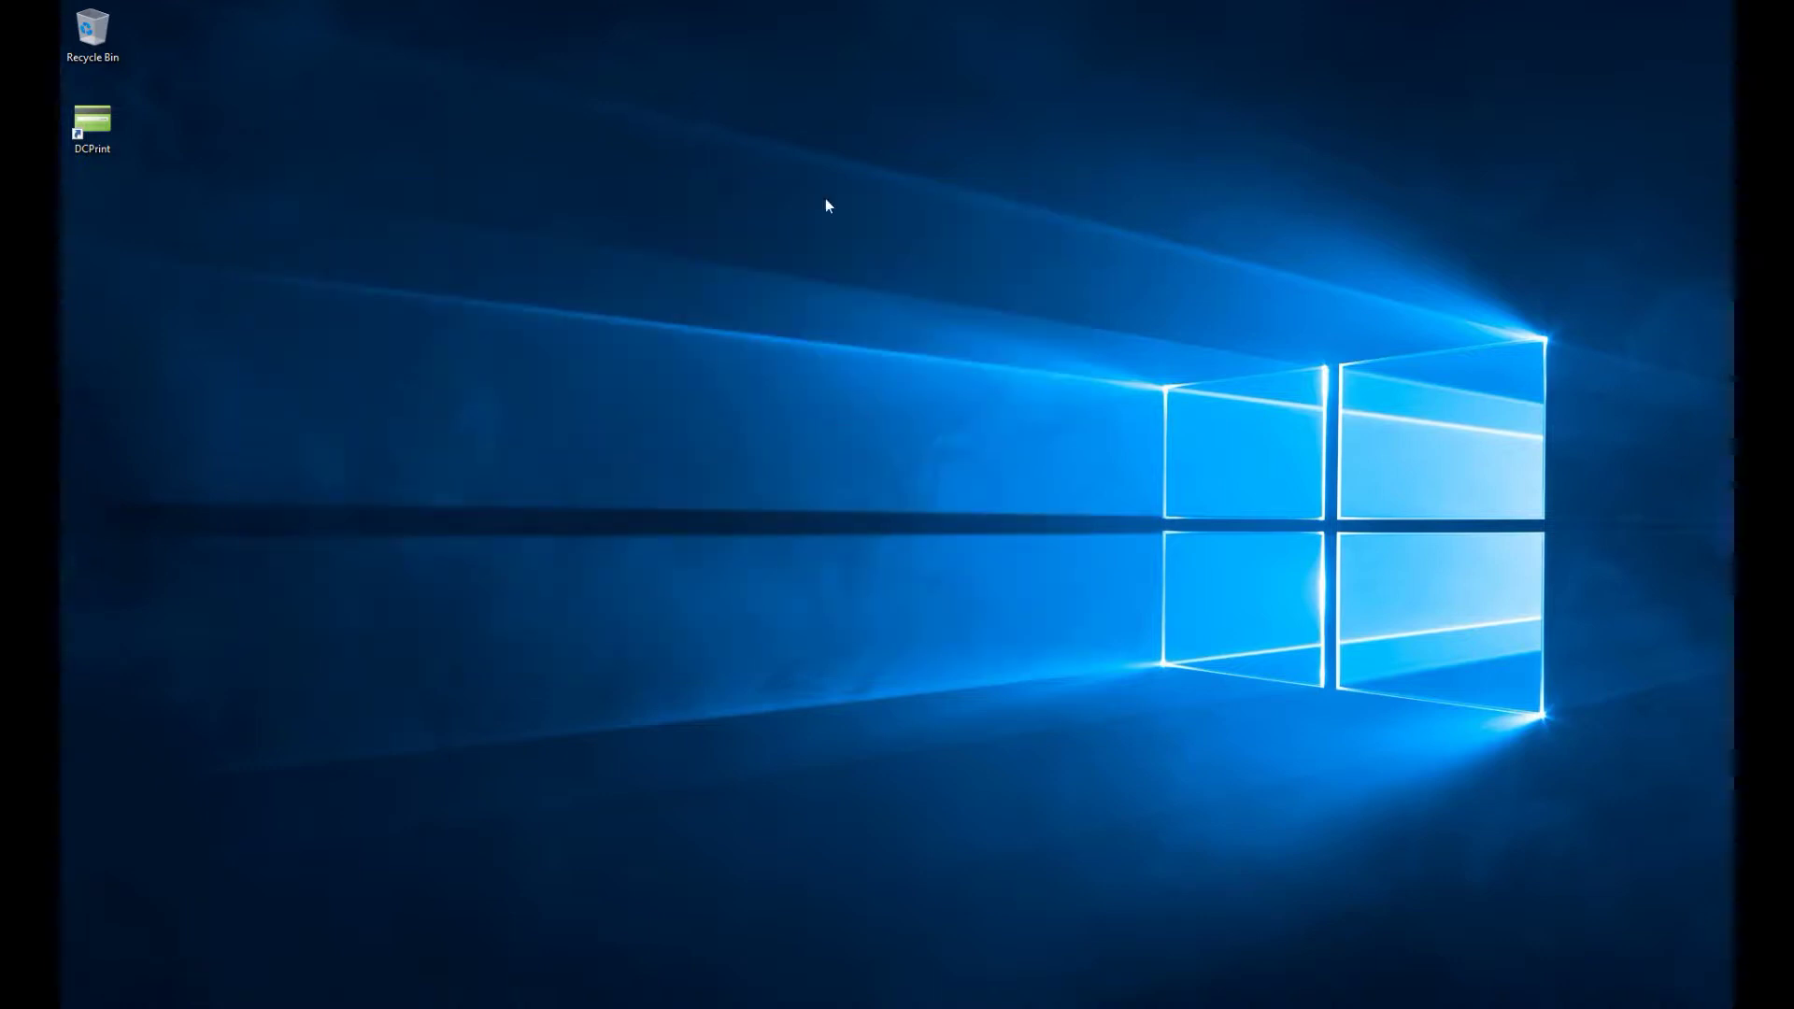
# Relaunch DCPrint and paste the software key on the Manual Activation tab to generate a User ID.
pyautogui.doubleClick(88, 123)
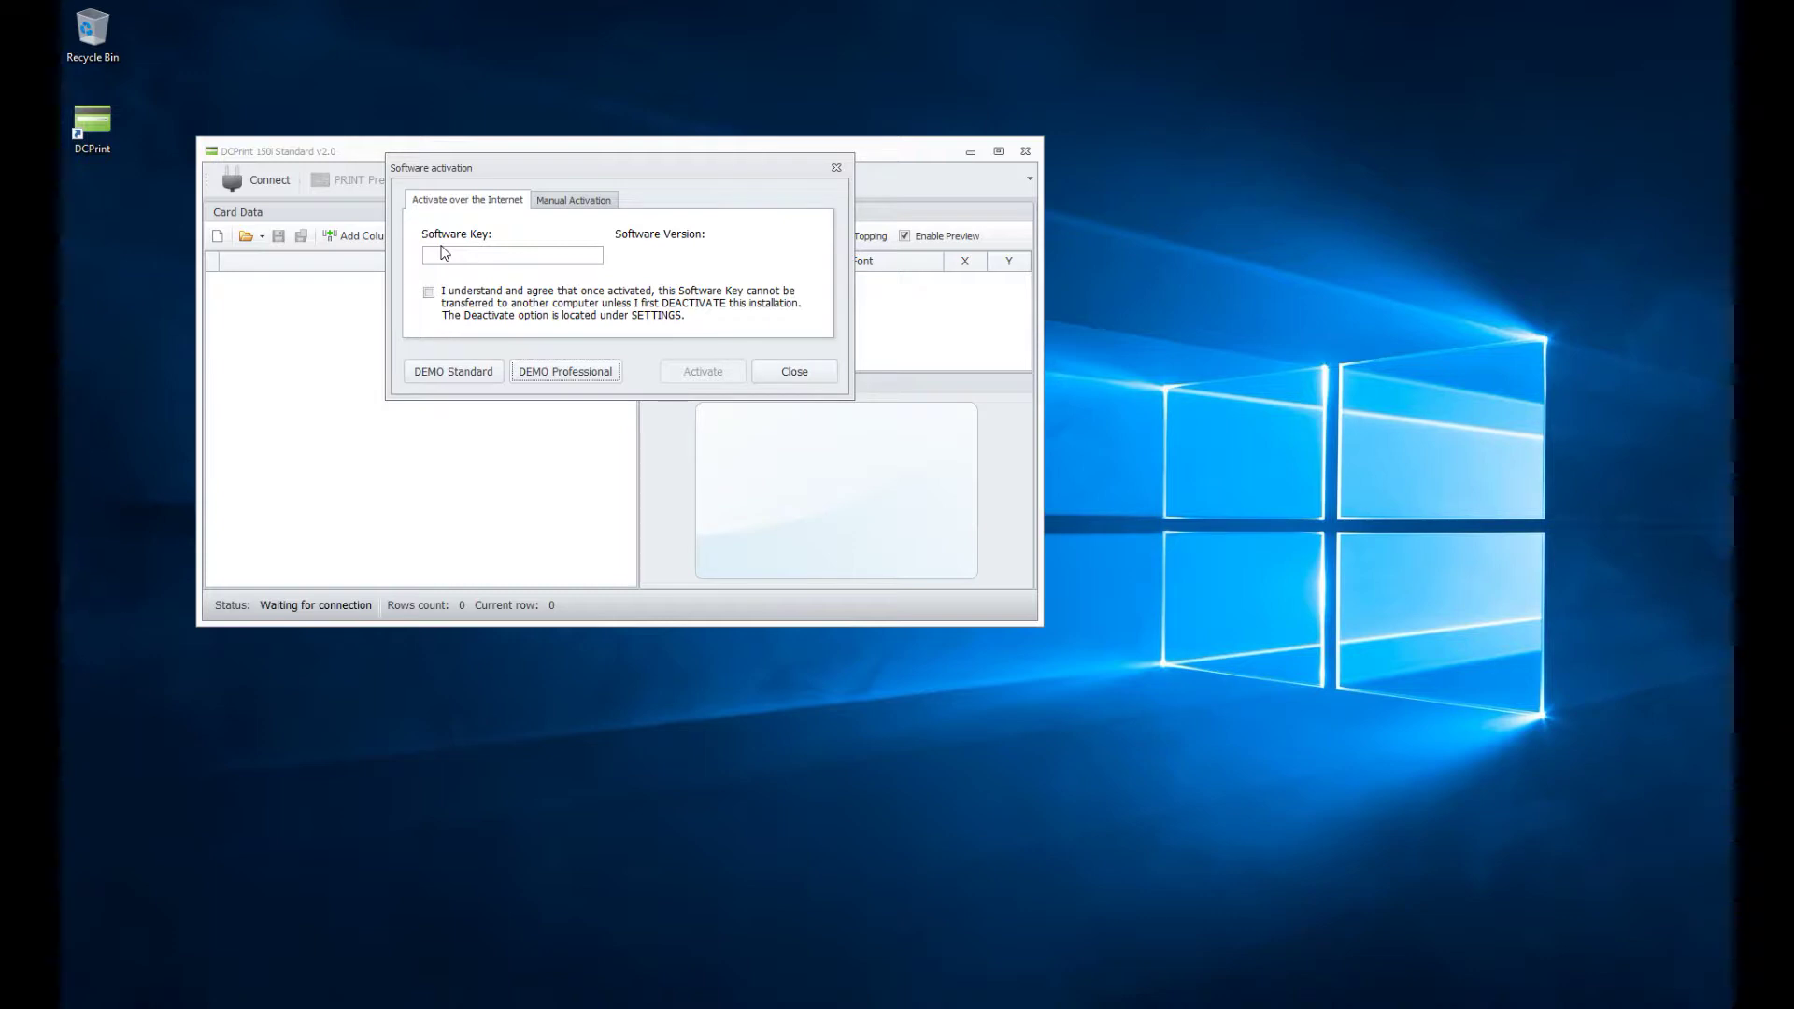
pyautogui.click(559, 200)
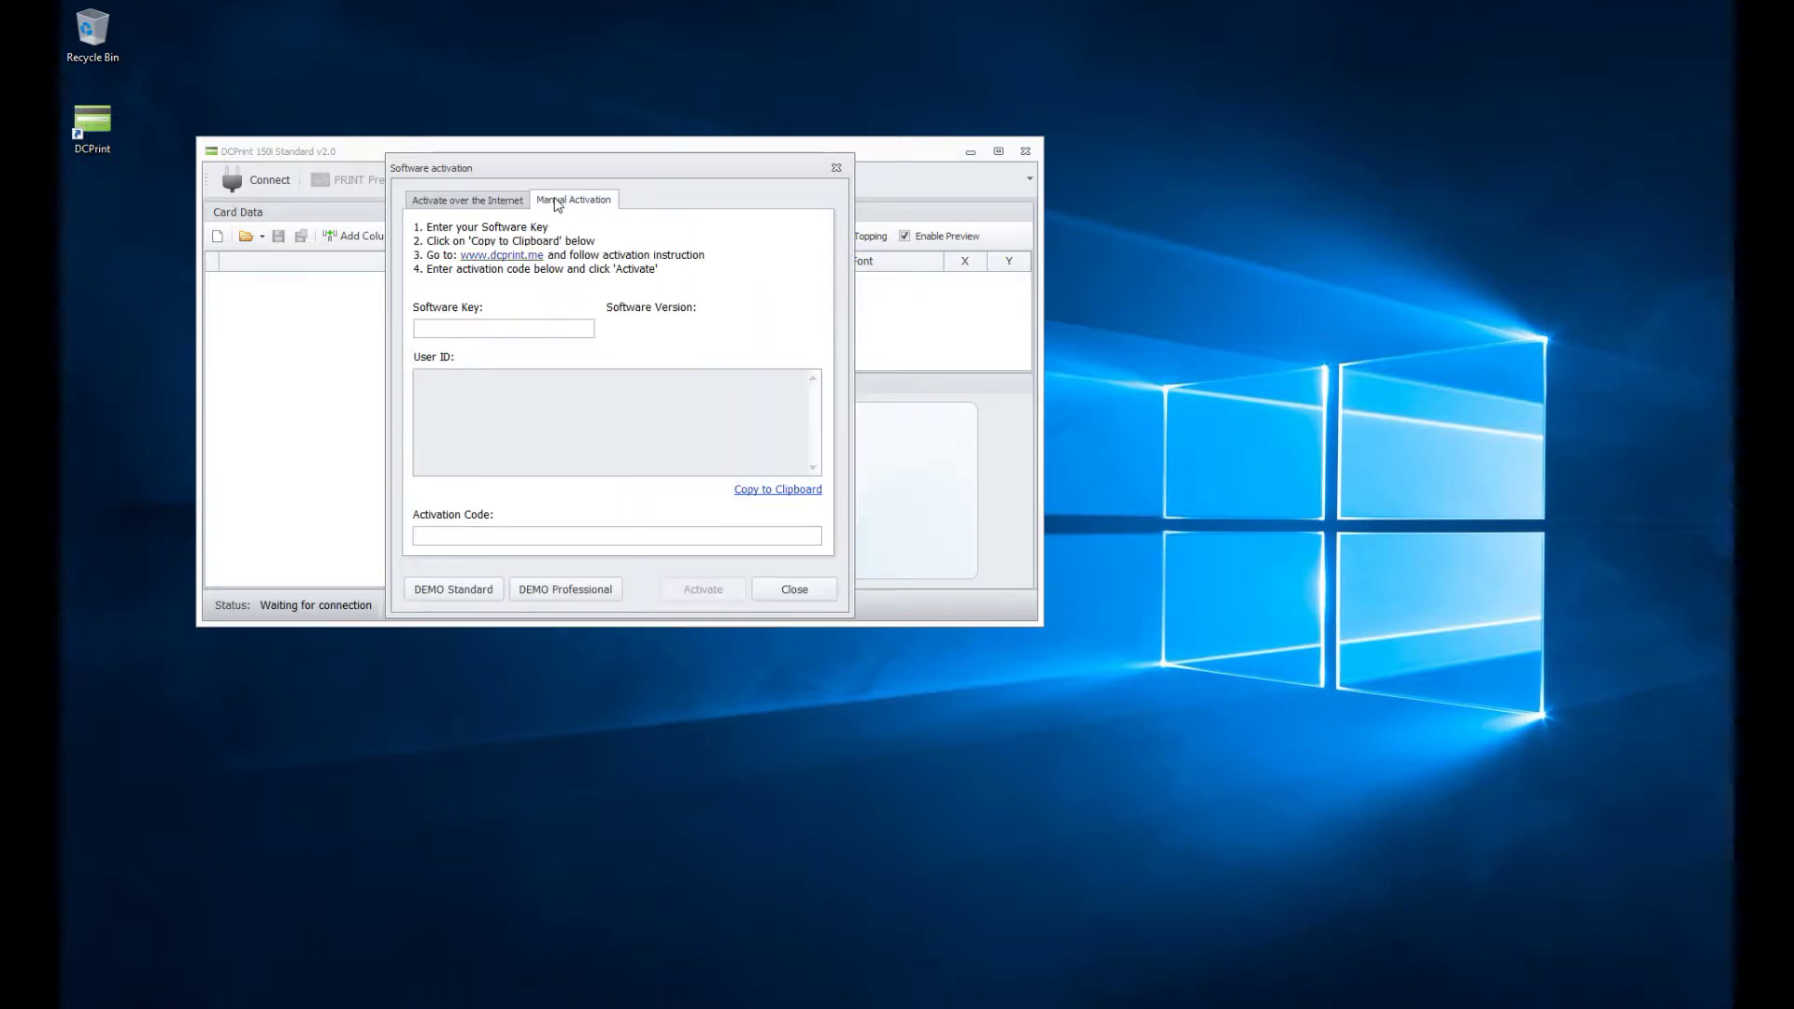
pyautogui.rightClick(447, 326)
pyautogui.click(484, 399)
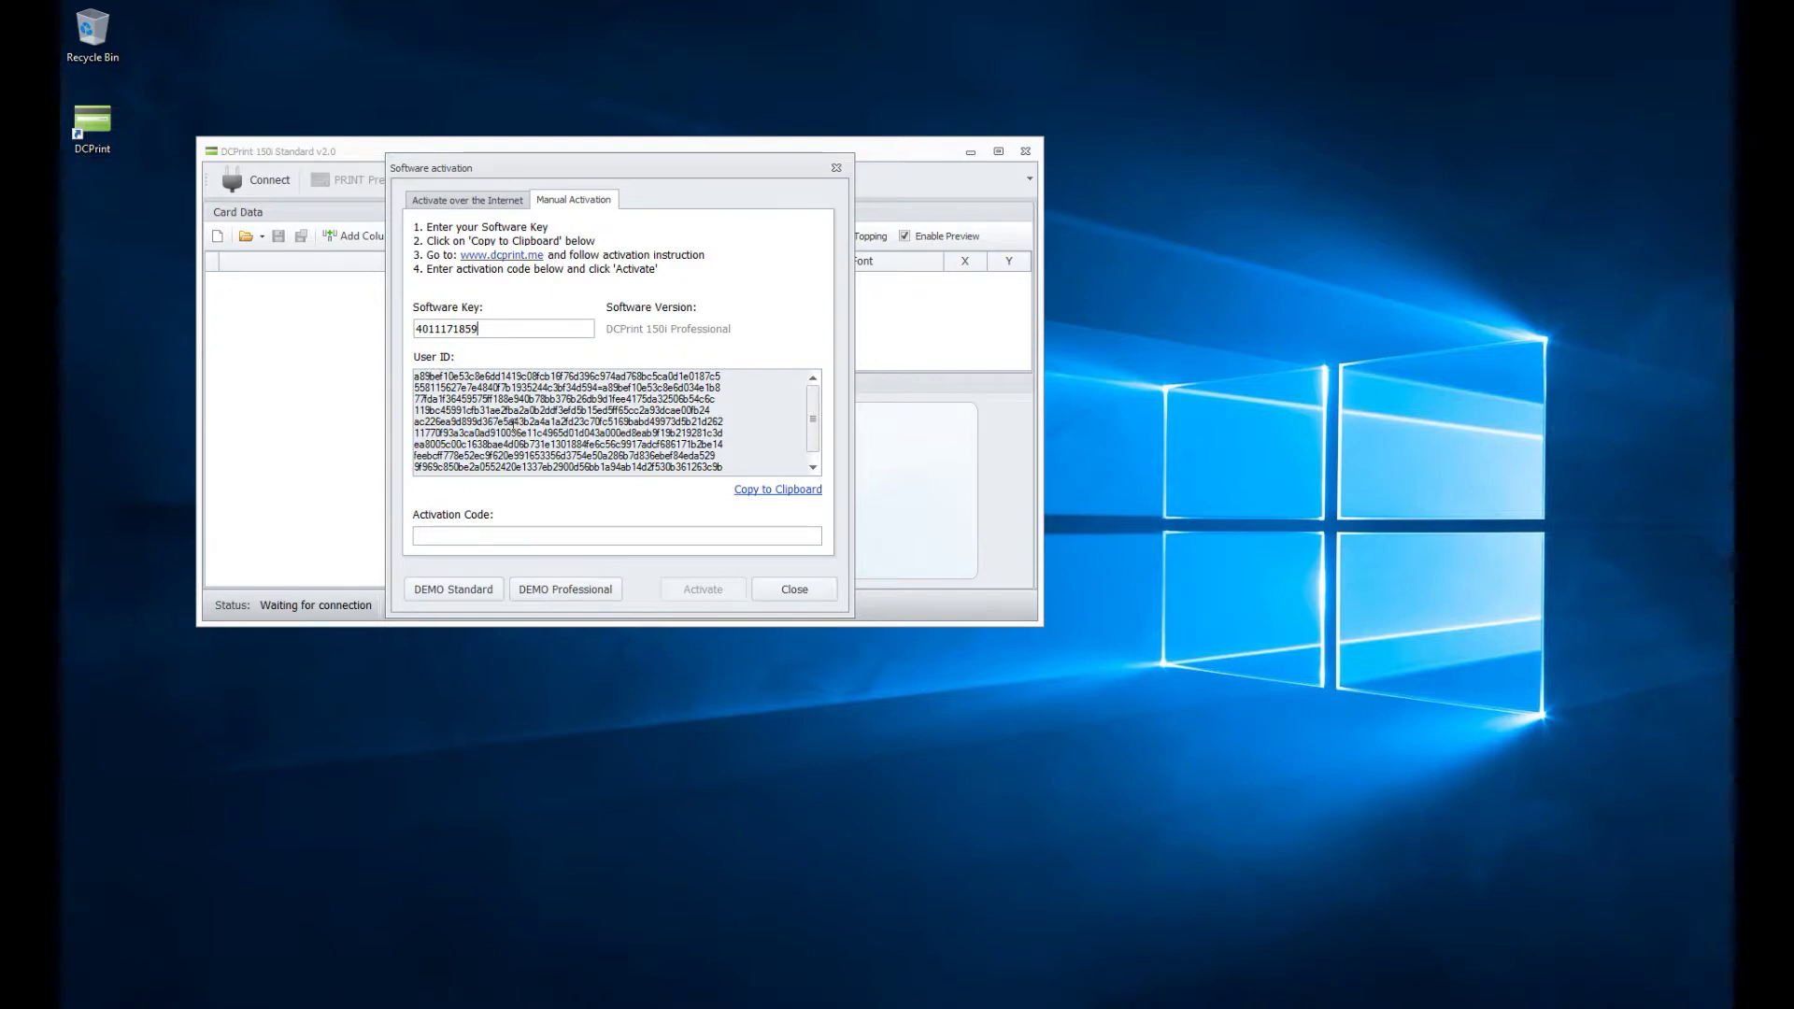
# Copy the generated User ID to the clipboard and go to the dcprint.me activation website.
pyautogui.click(767, 492)
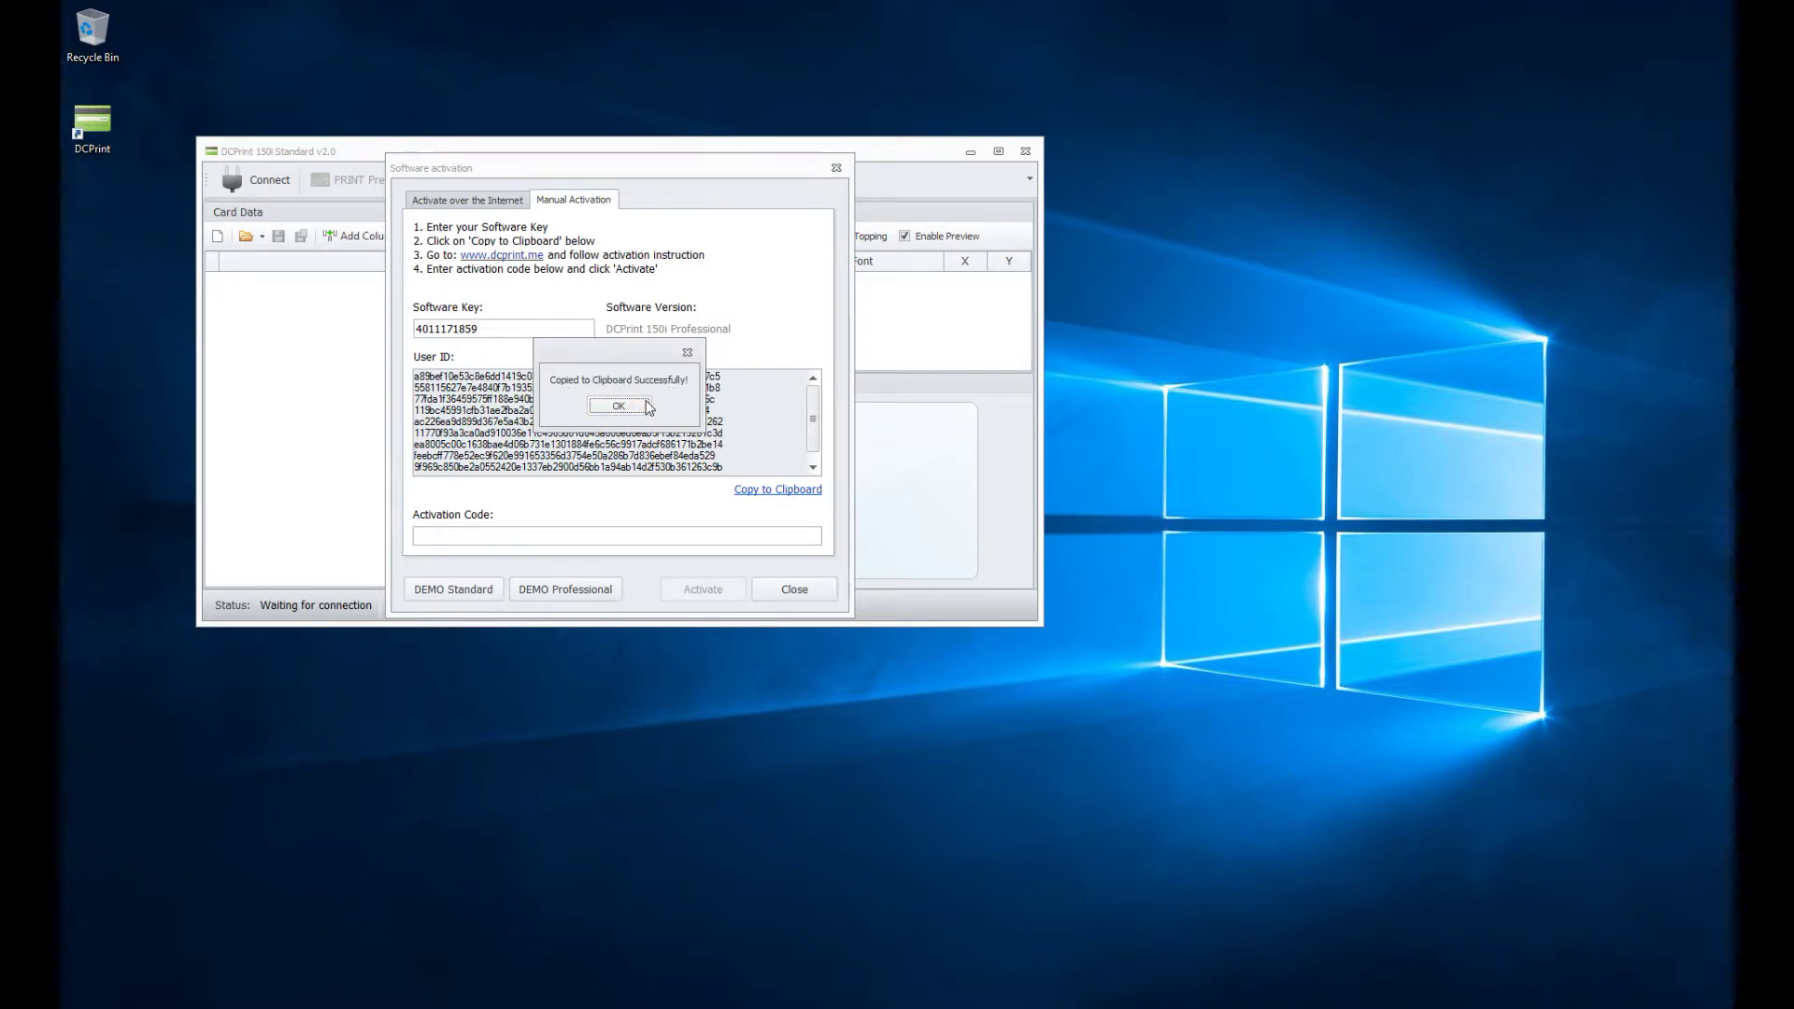
pyautogui.click(636, 409)
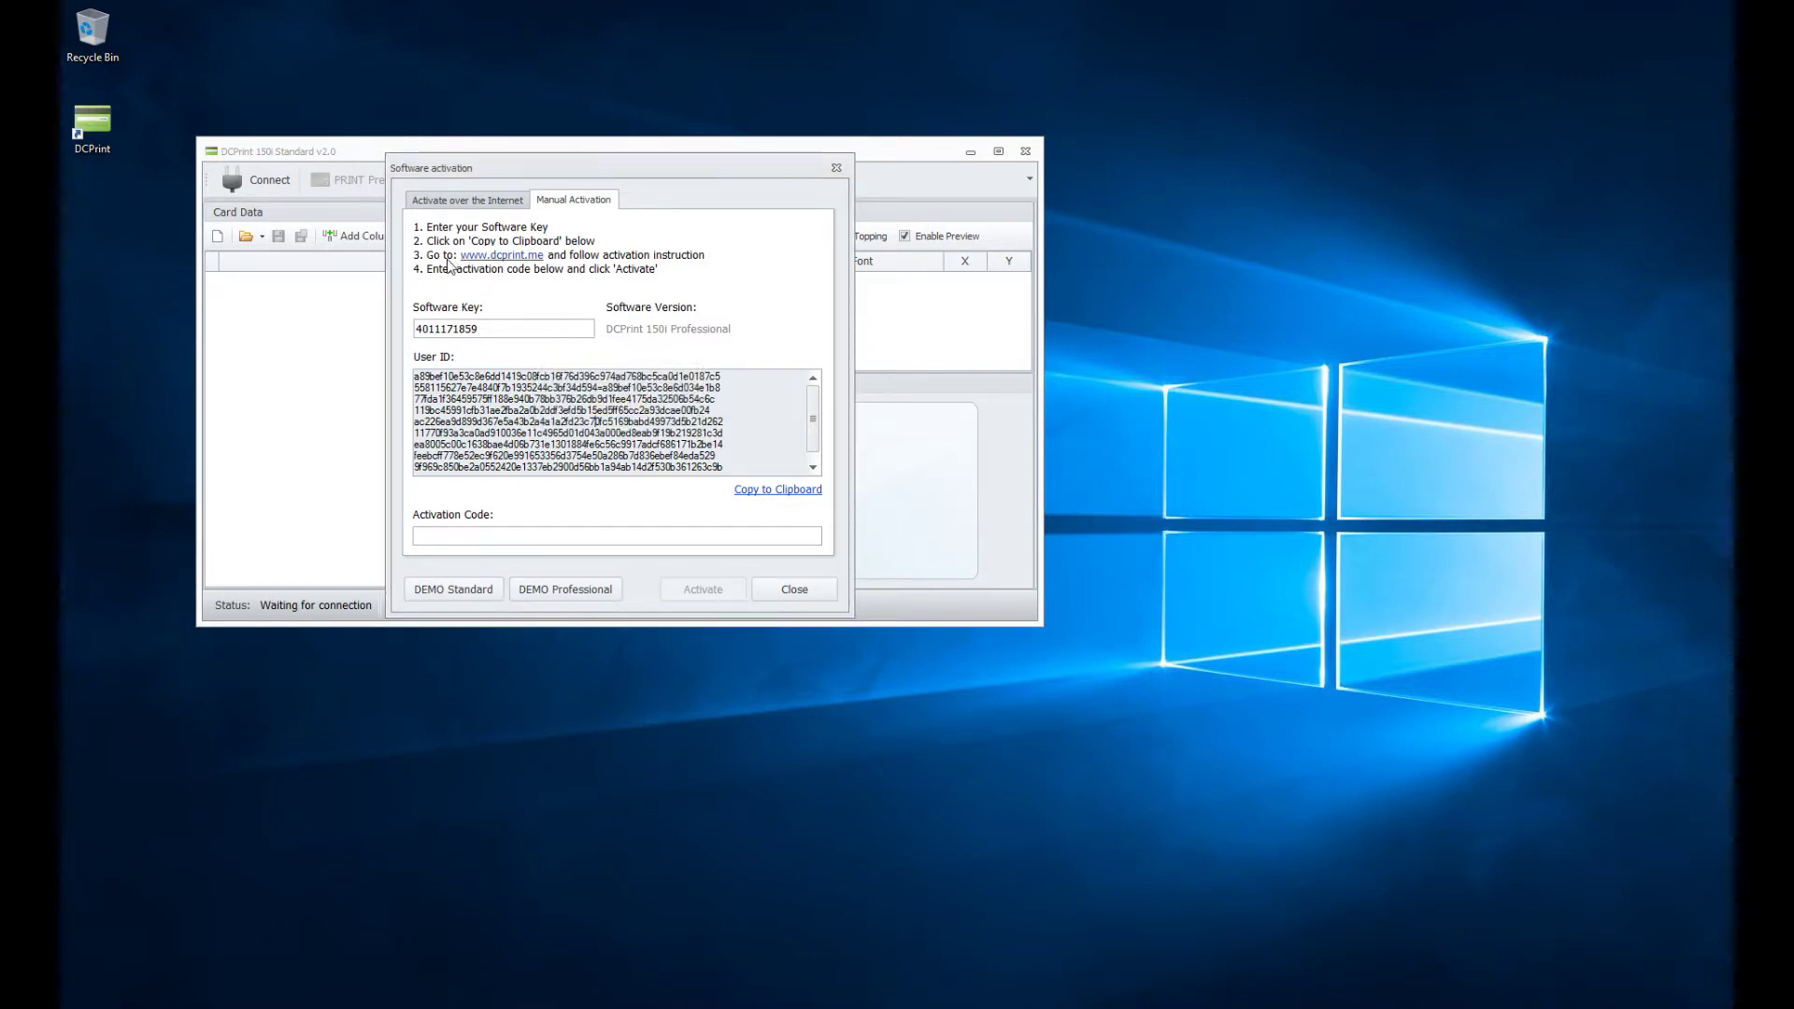
pyautogui.click(514, 261)
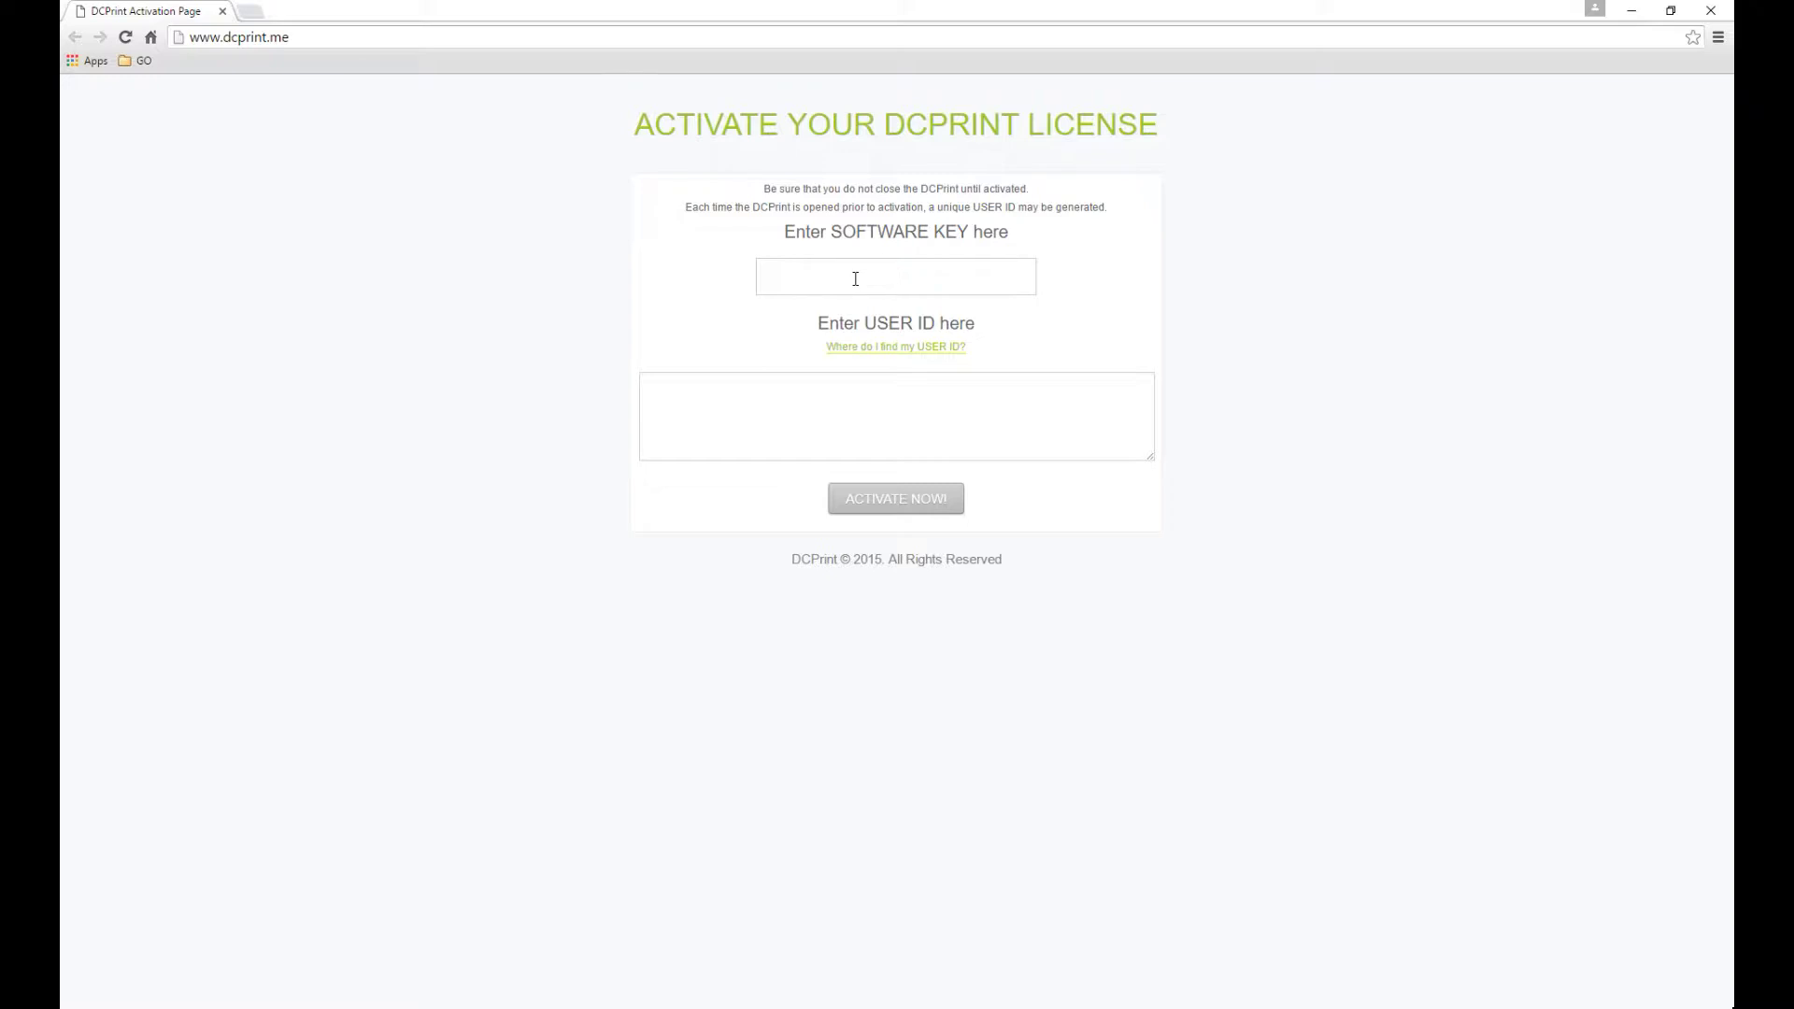
# Paste the User ID into the USER ID box and review the BIOSVersion, Processor, ProcessorId and Description details.
pyautogui.rightClick(875, 402)
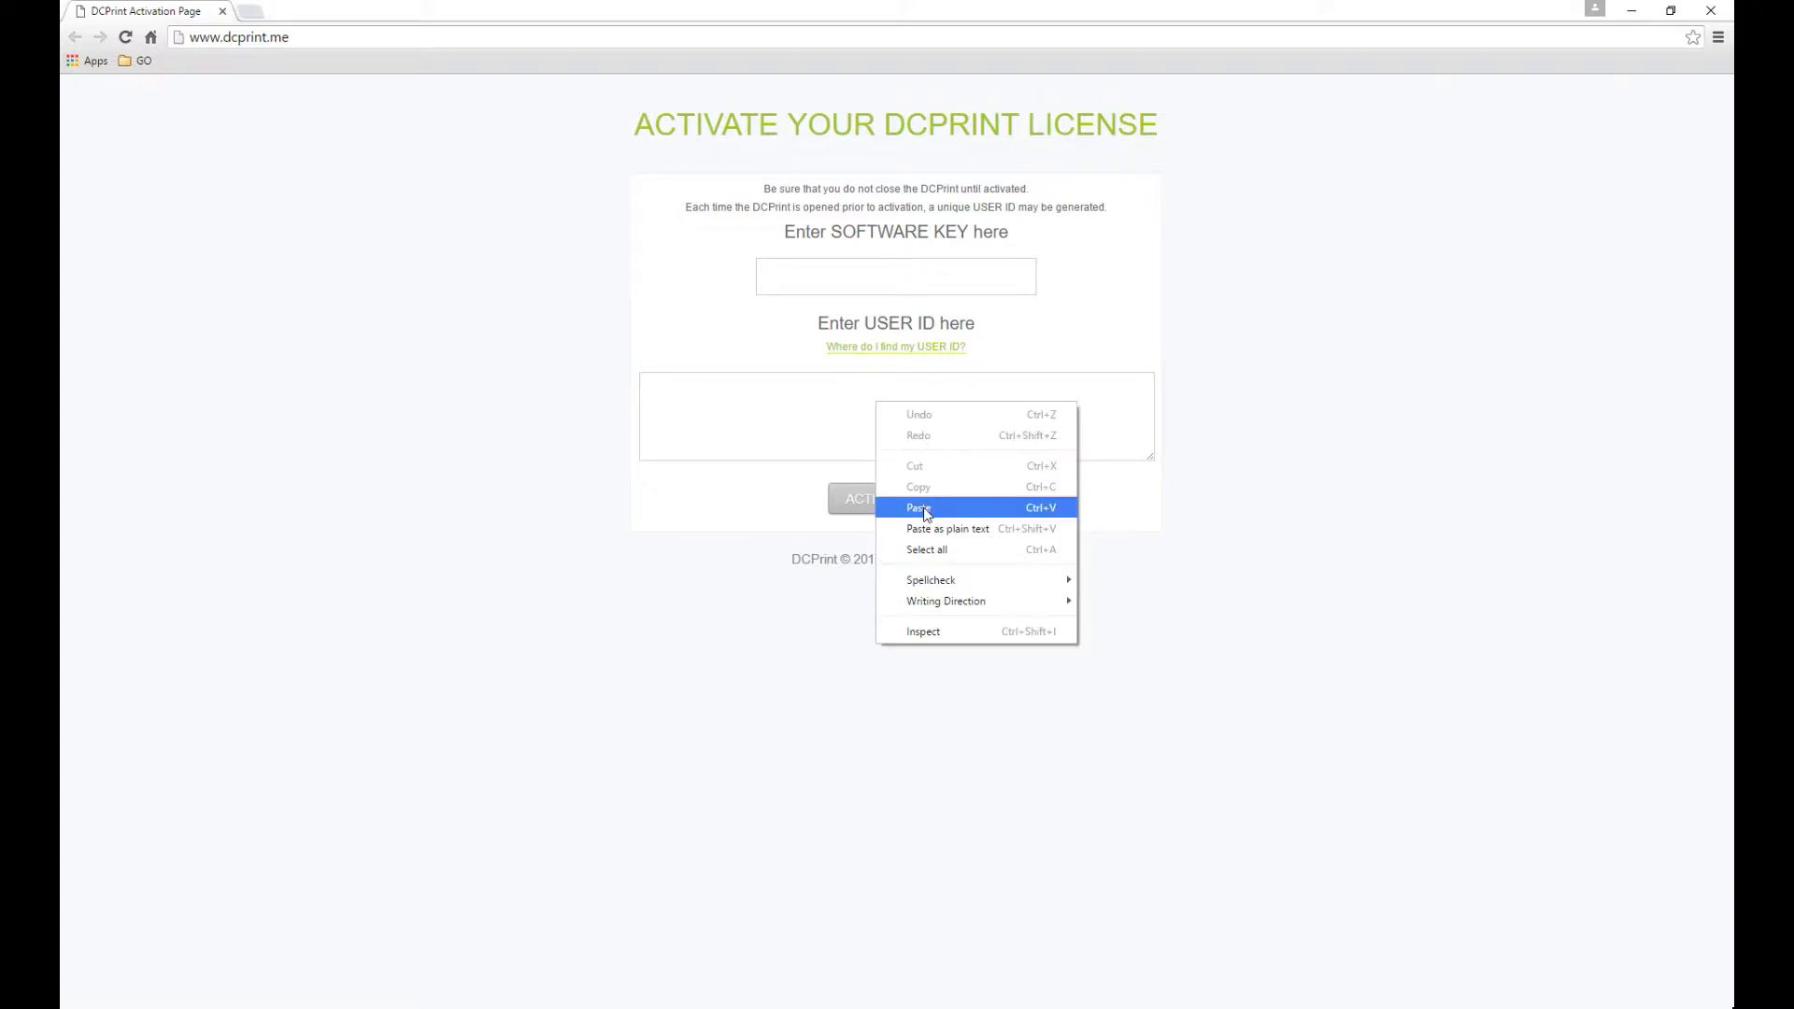
pyautogui.click(920, 508)
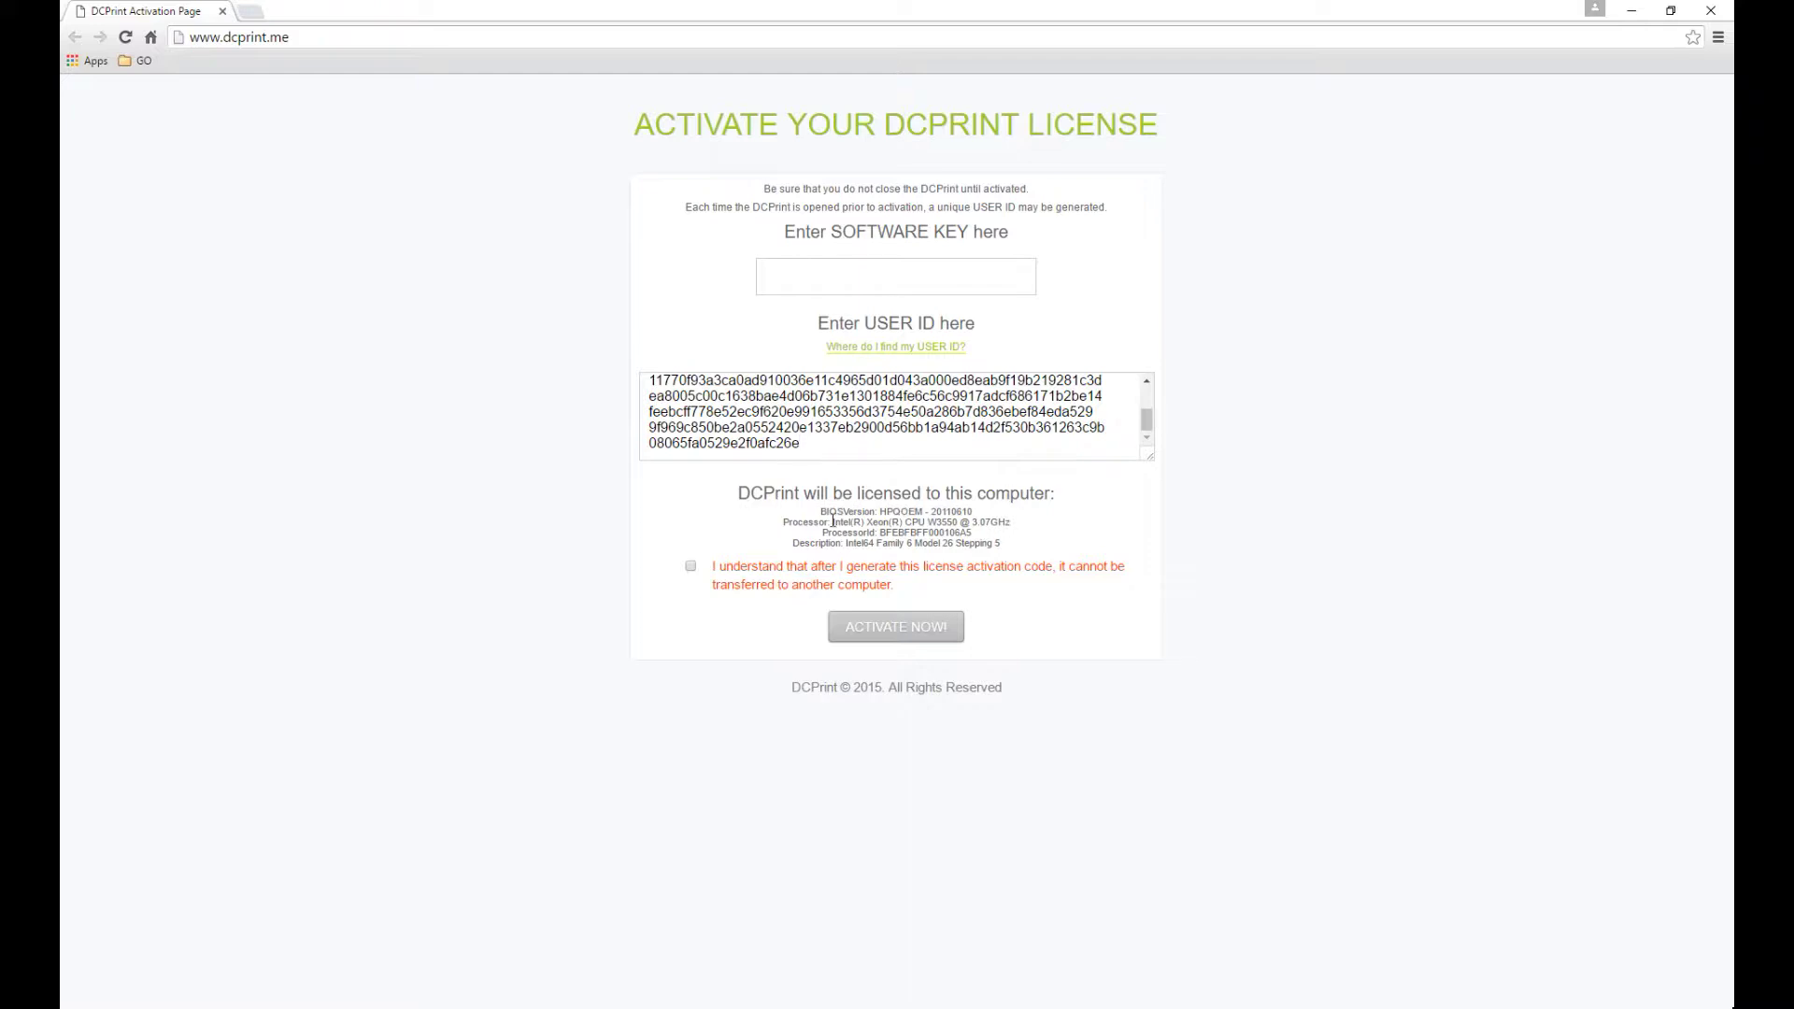
pyautogui.moveTo(823, 513); pyautogui.dragTo(983, 513)
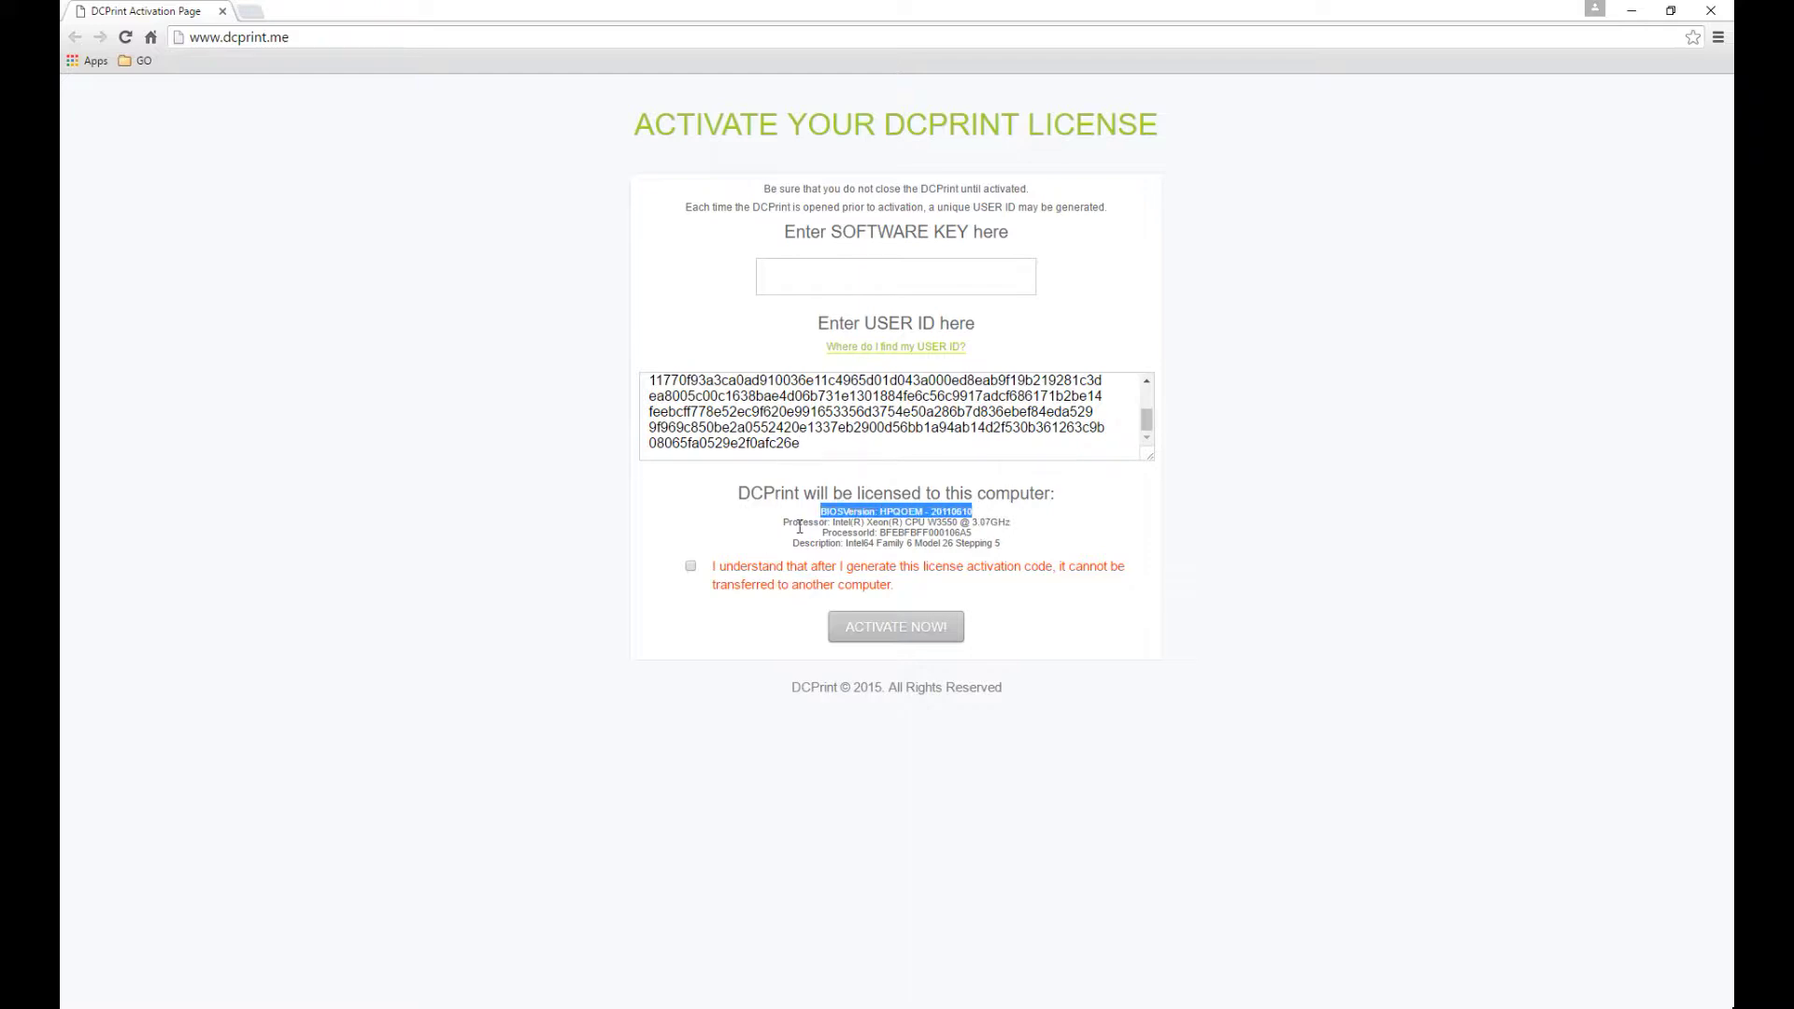
pyautogui.moveTo(788, 521); pyautogui.dragTo(998, 518)
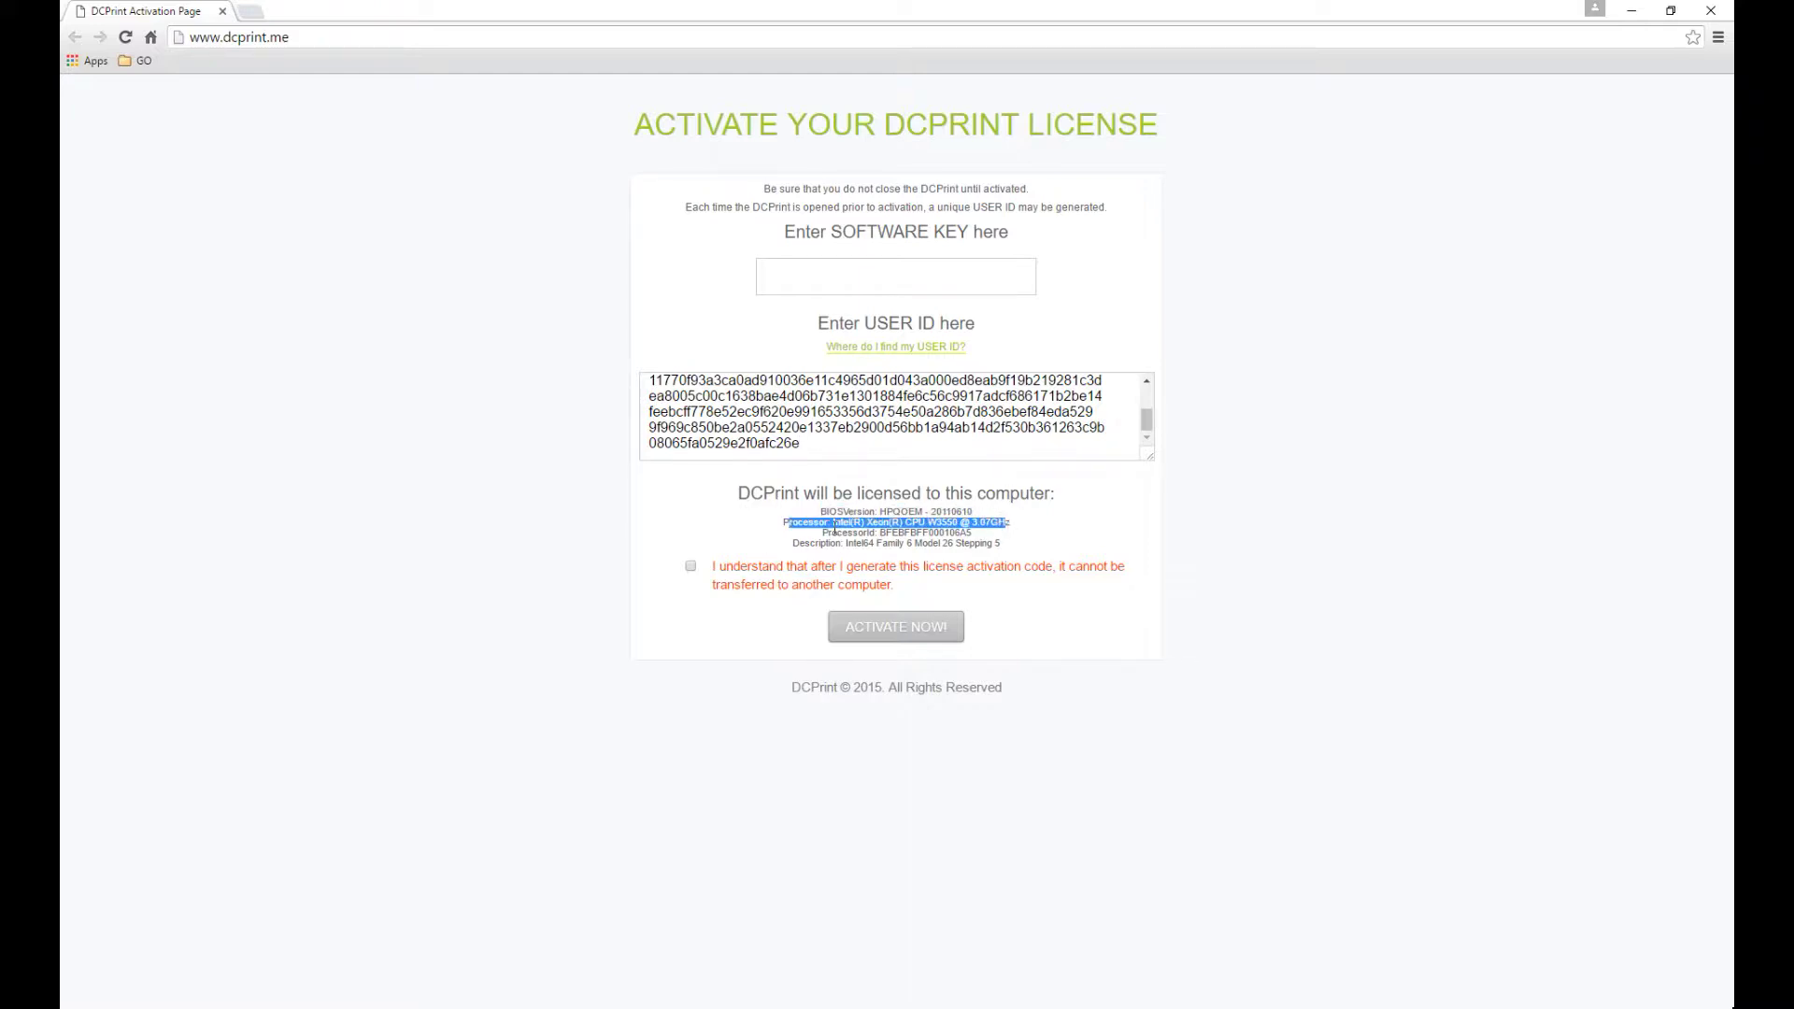
pyautogui.moveTo(834, 530); pyautogui.dragTo(1015, 528)
pyautogui.moveTo(805, 542); pyautogui.dragTo(1001, 546)
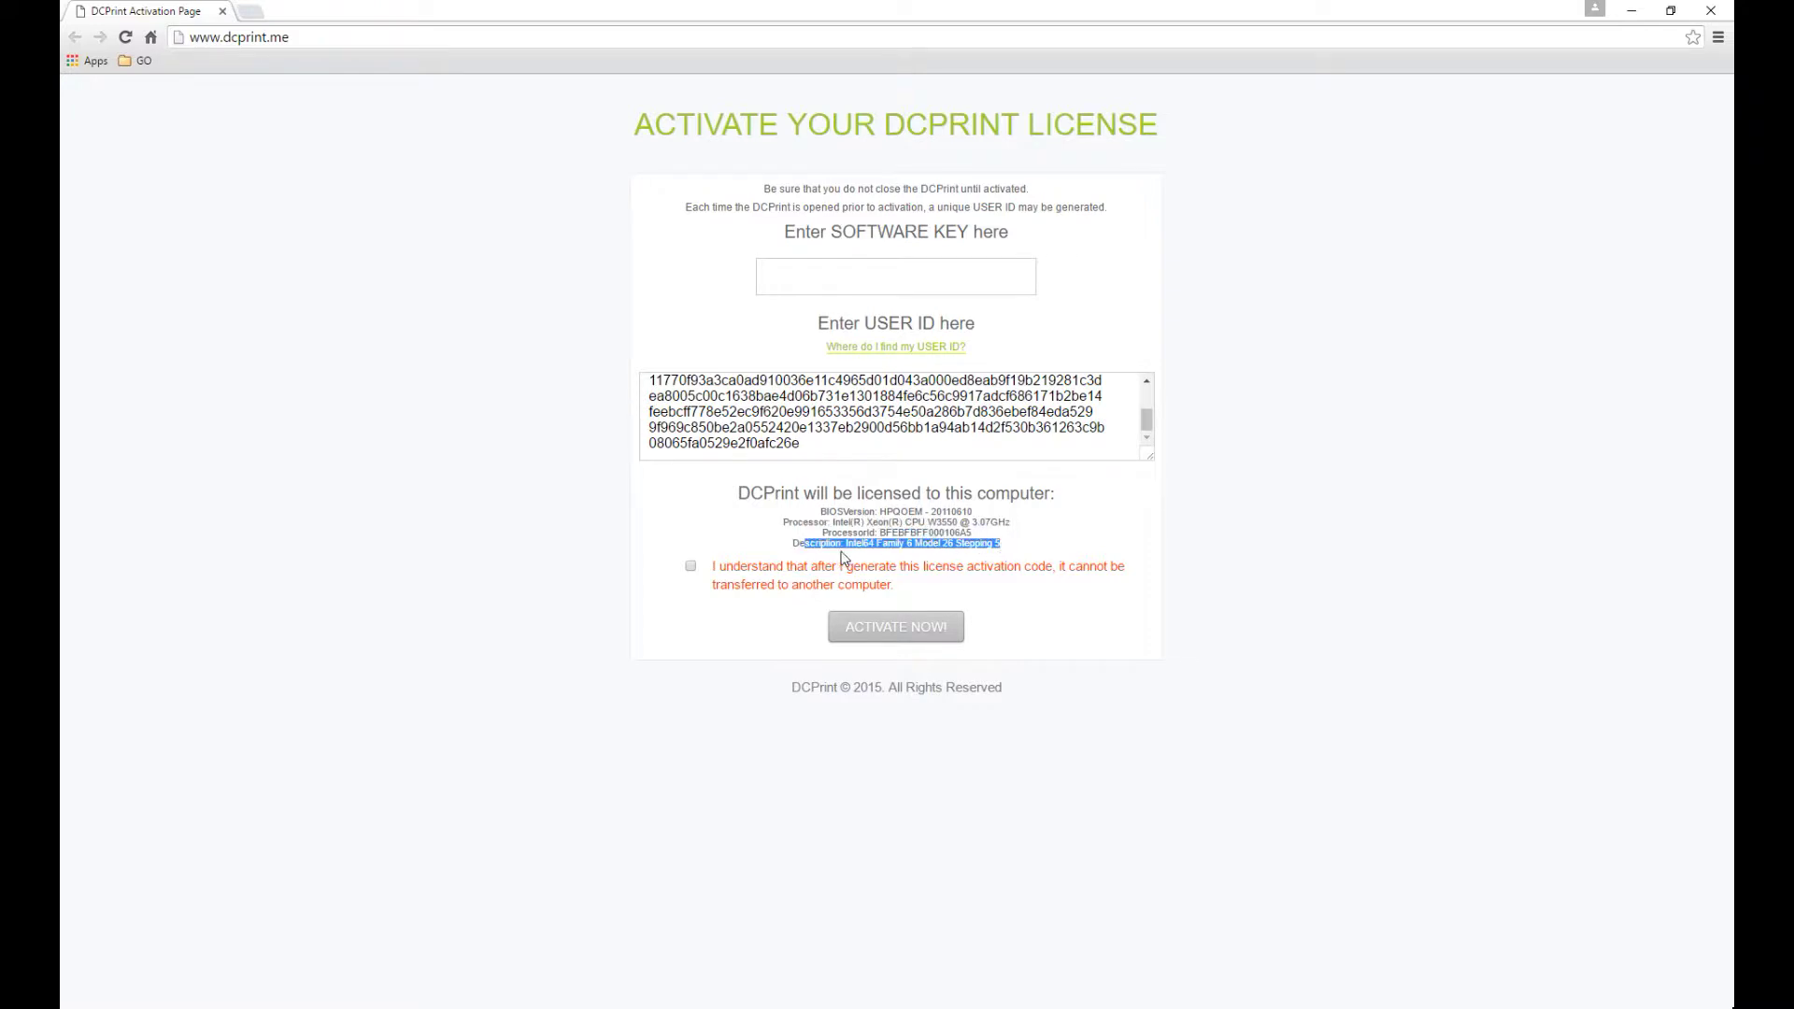
pyautogui.click(925, 376)
# Fill the SOFTWARE KEY field and review the User ID and processor details.
pyautogui.rightClick(945, 264)
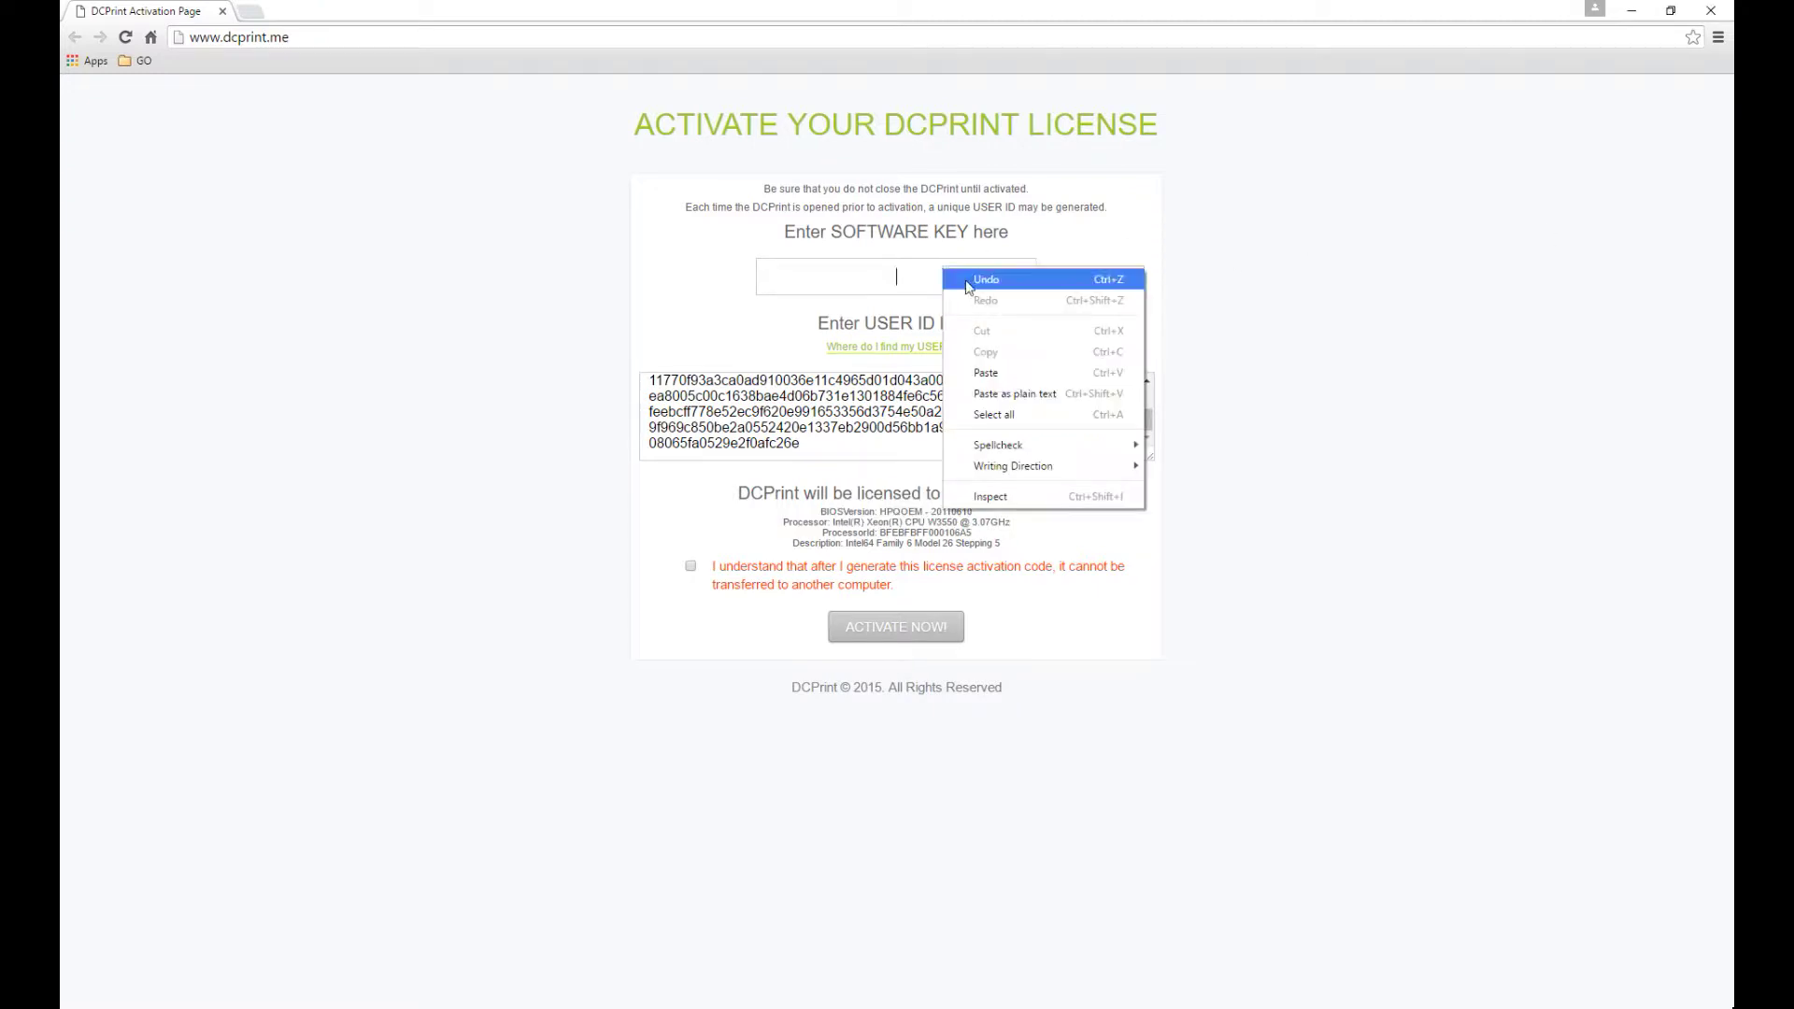
pyautogui.click(997, 370)
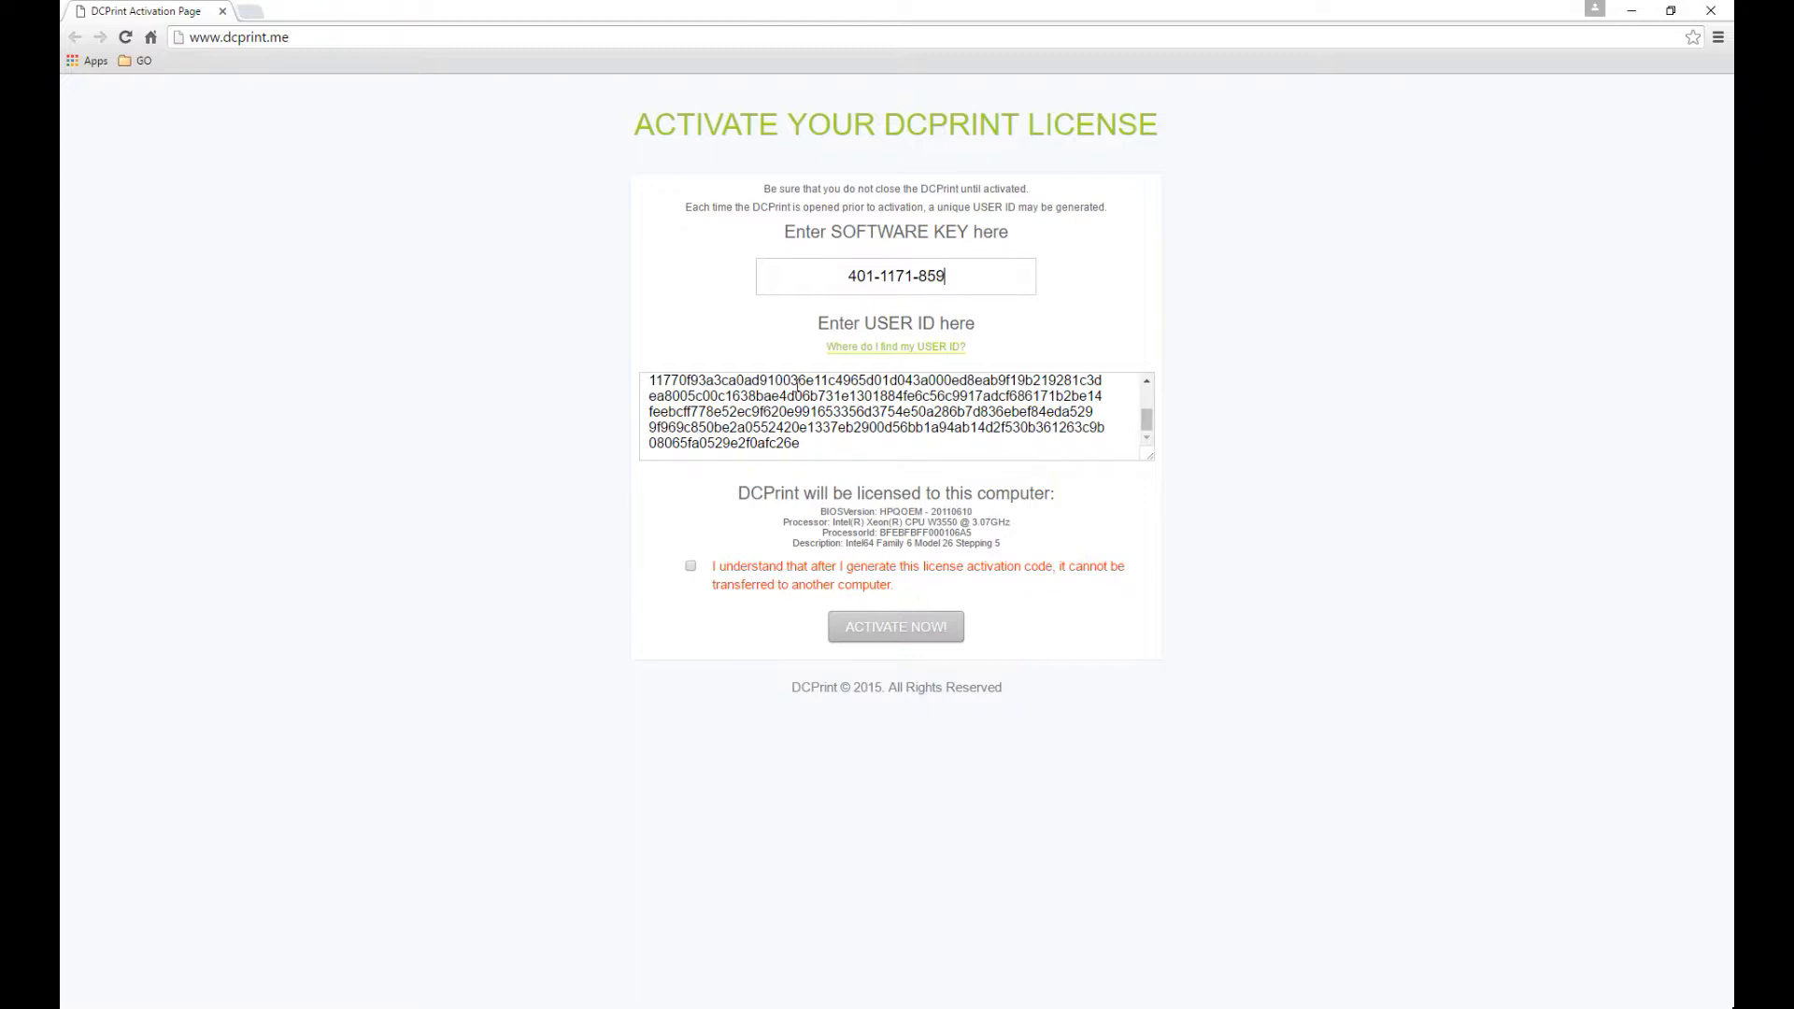
pyautogui.moveTo(785, 381); pyautogui.dragTo(895, 428)
pyautogui.moveTo(830, 521); pyautogui.dragTo(943, 532)
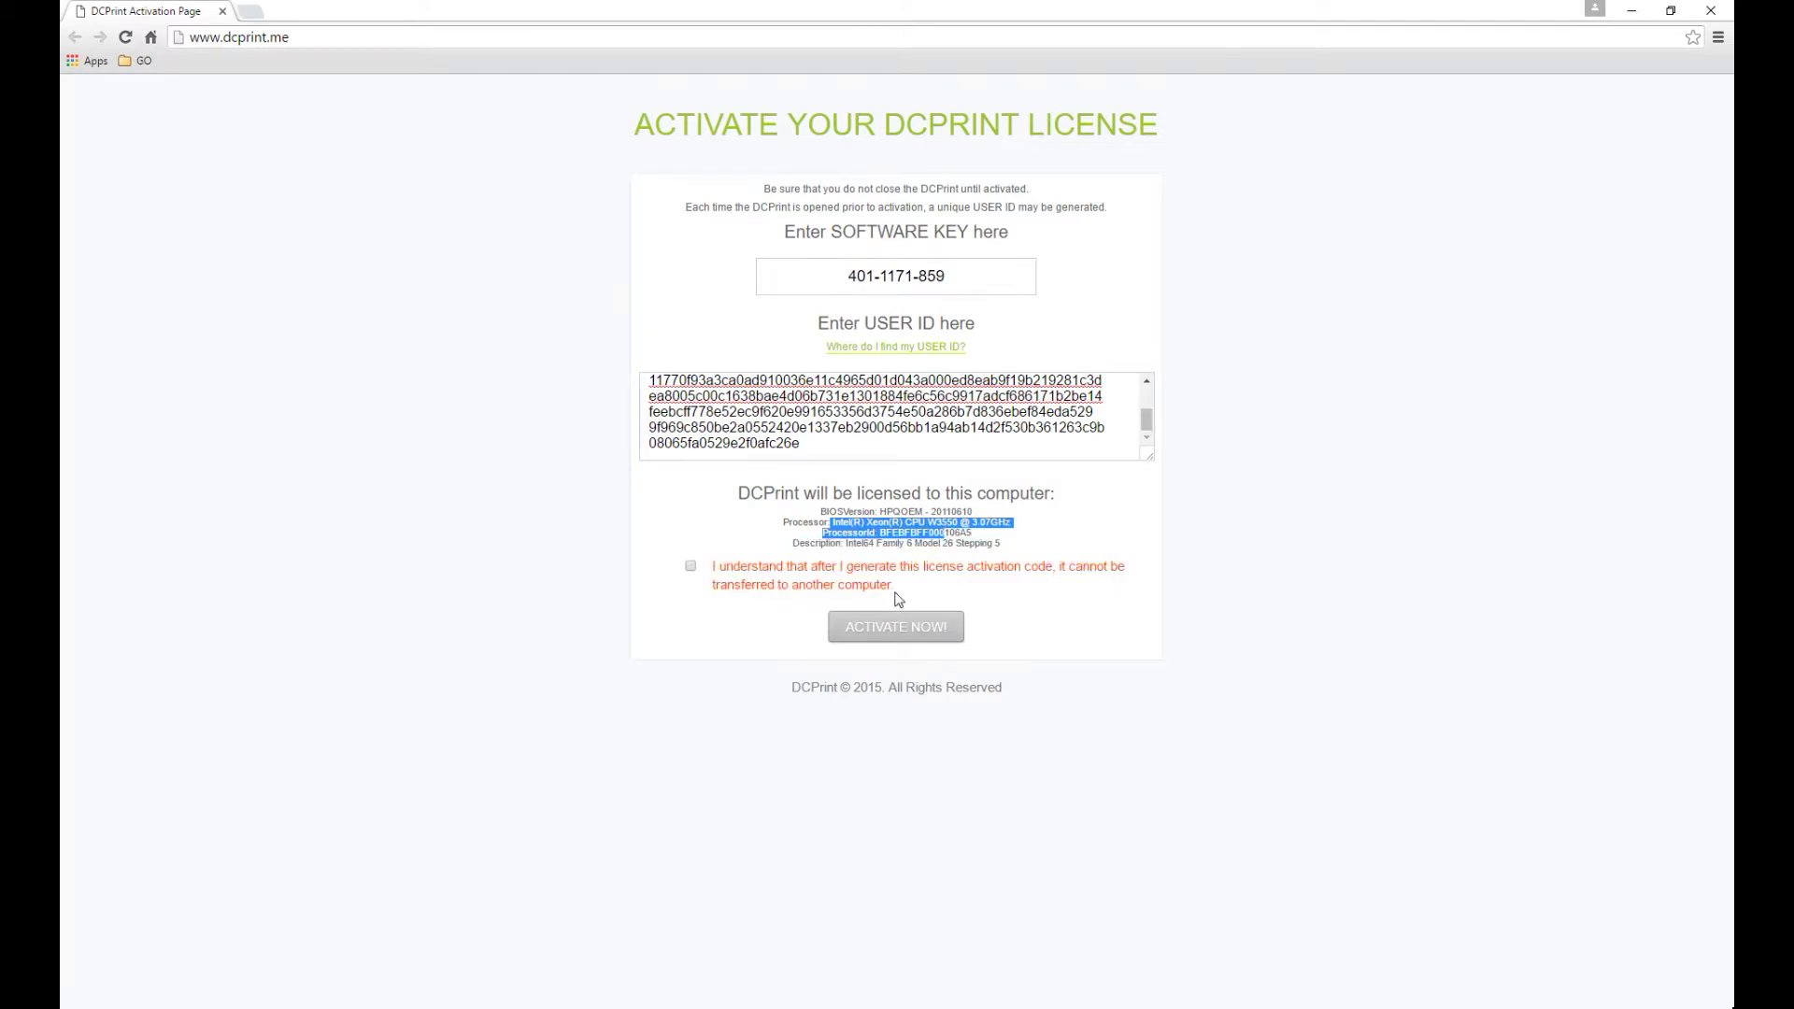
# Accept the non-transferable licence terms, generate the activation code, copy it and return to DCPrint.
pyautogui.click(691, 567)
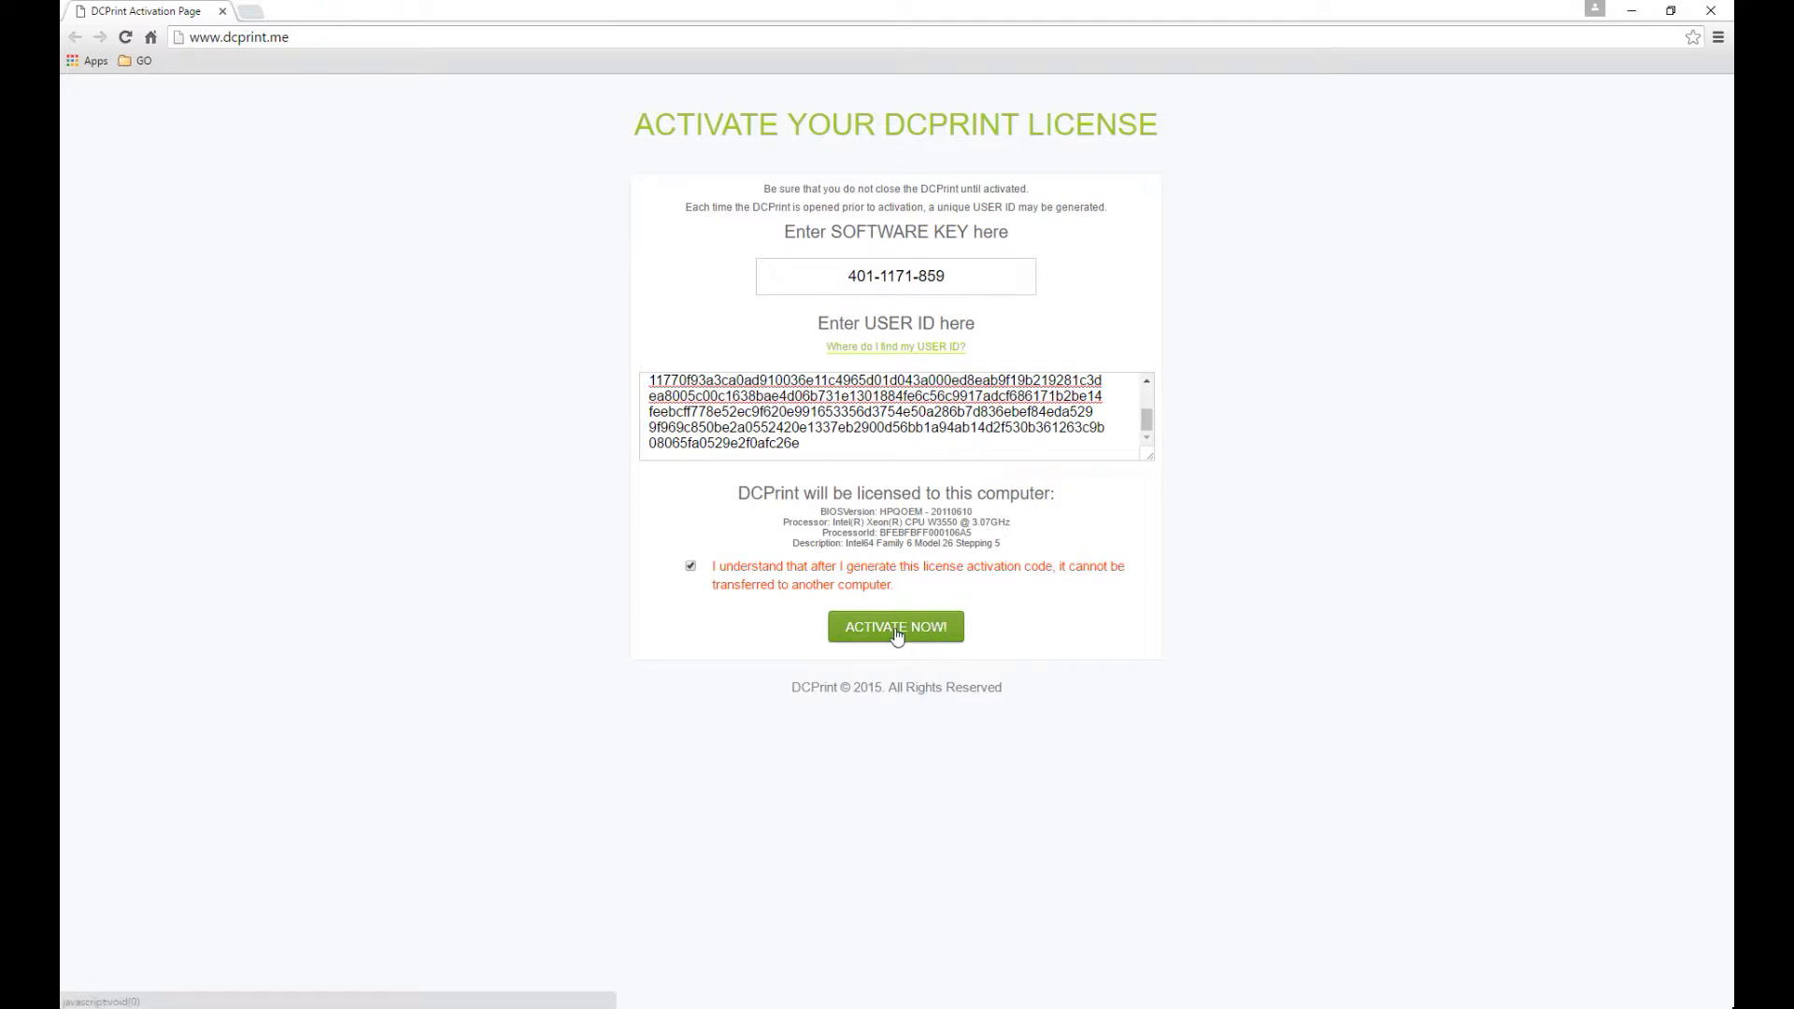
pyautogui.click(898, 634)
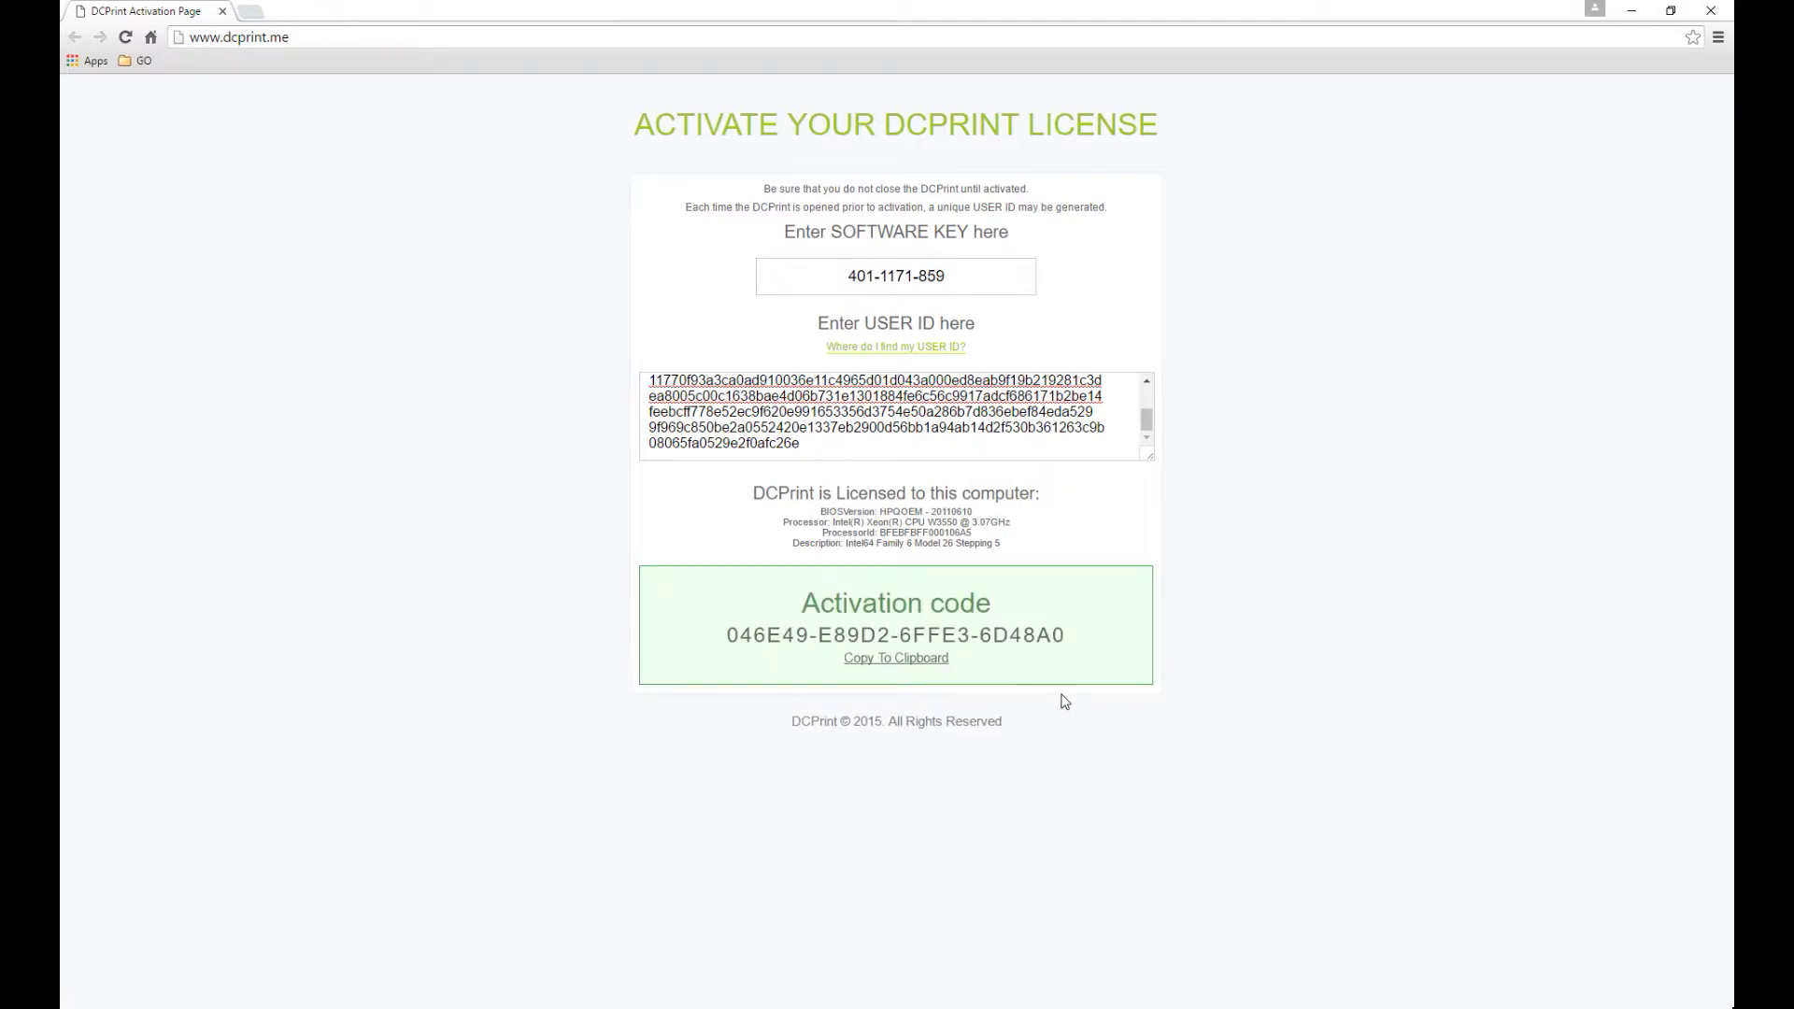
pyautogui.click(903, 659)
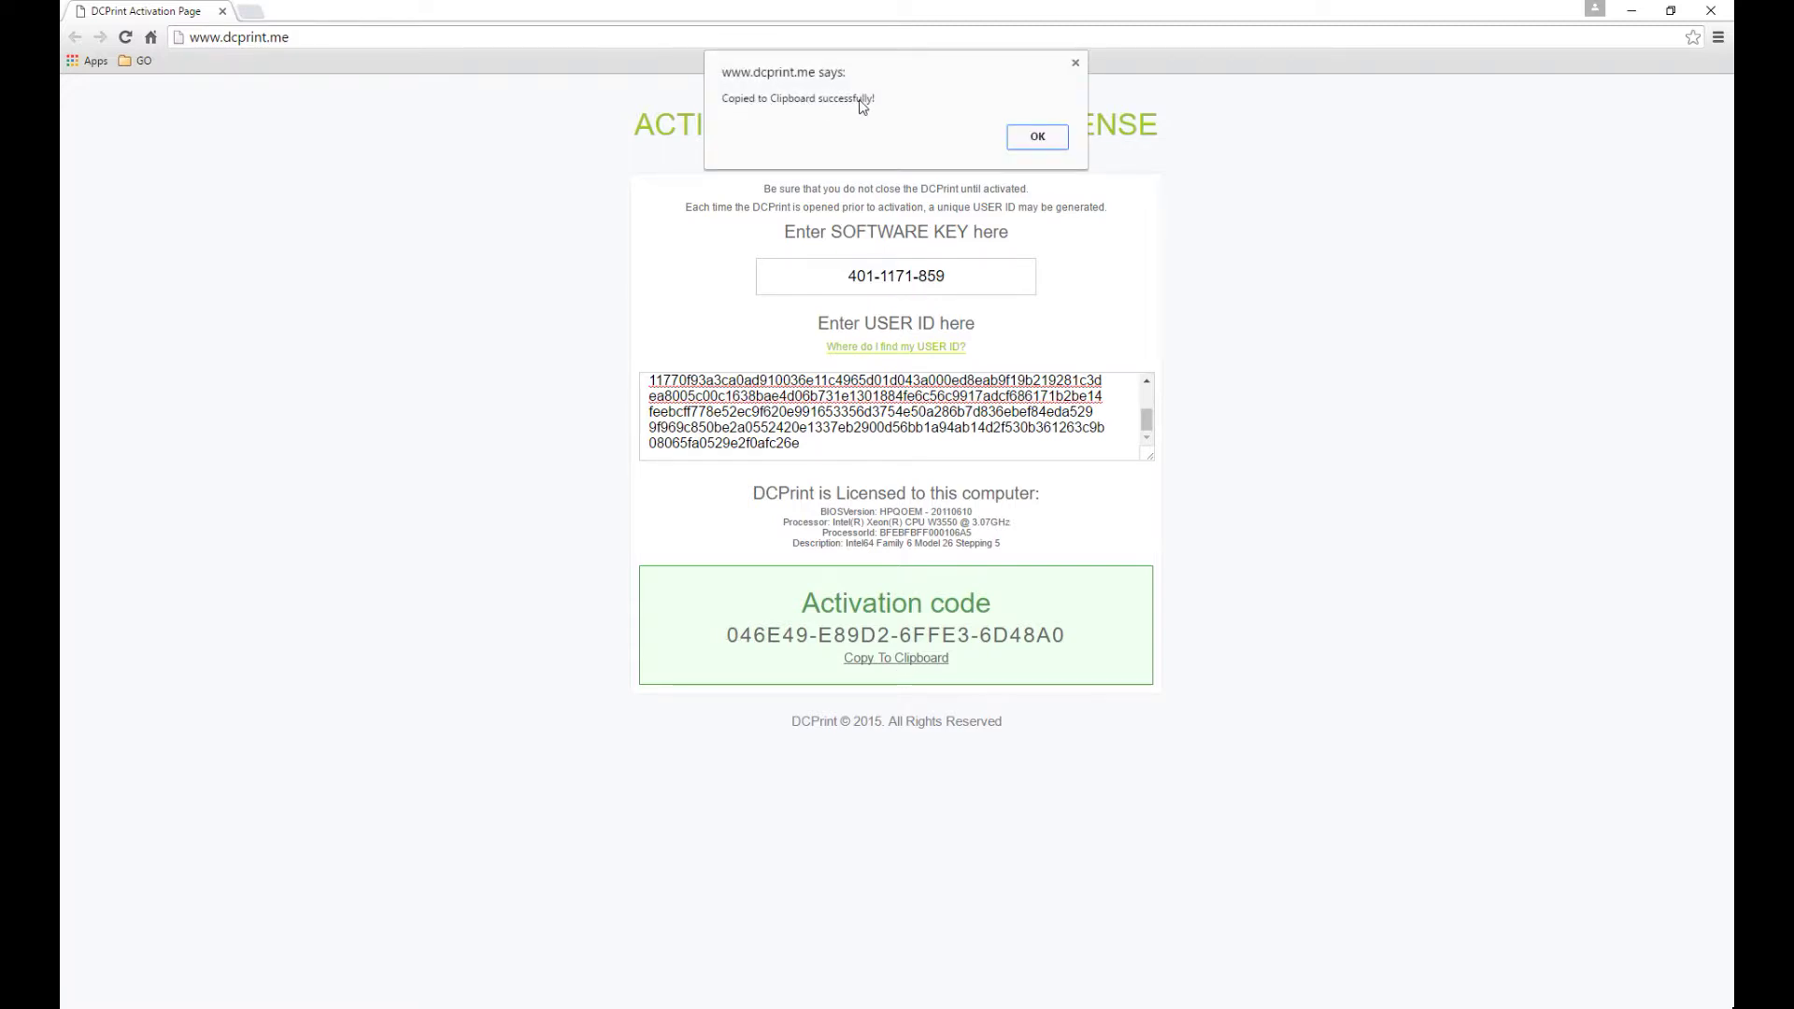
pyautogui.click(1037, 137)
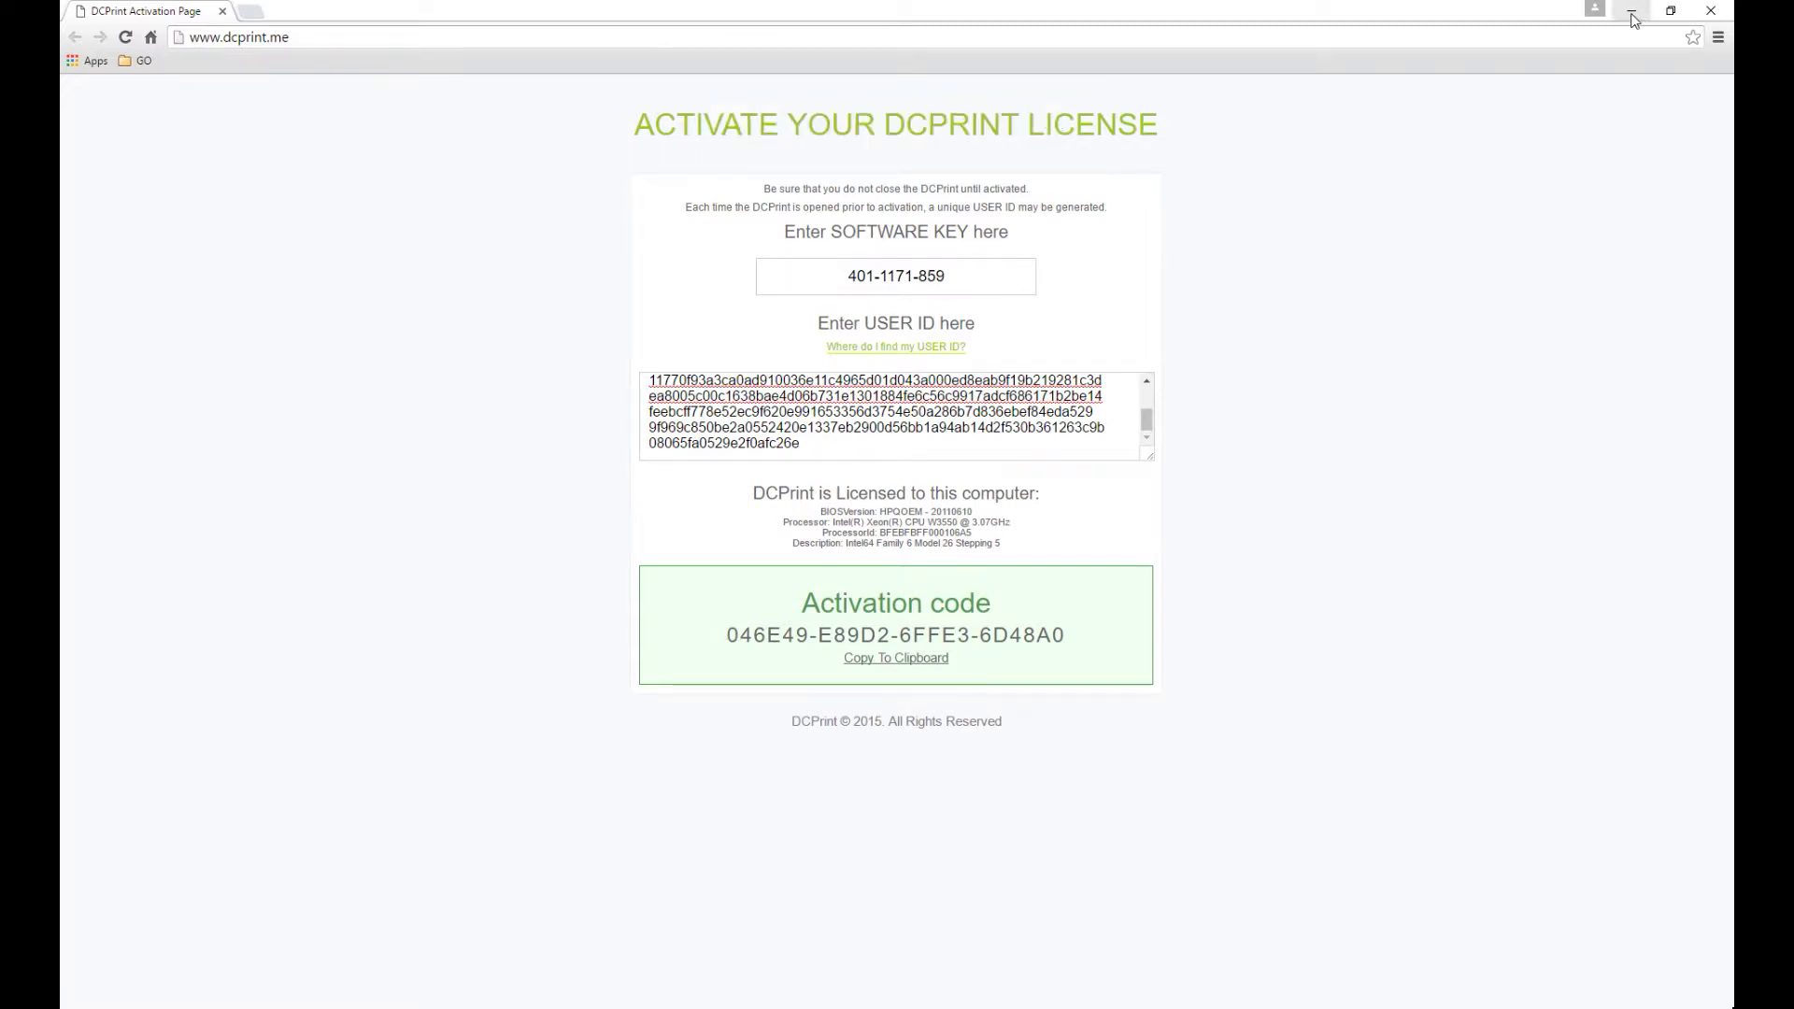
pyautogui.click(1632, 11)
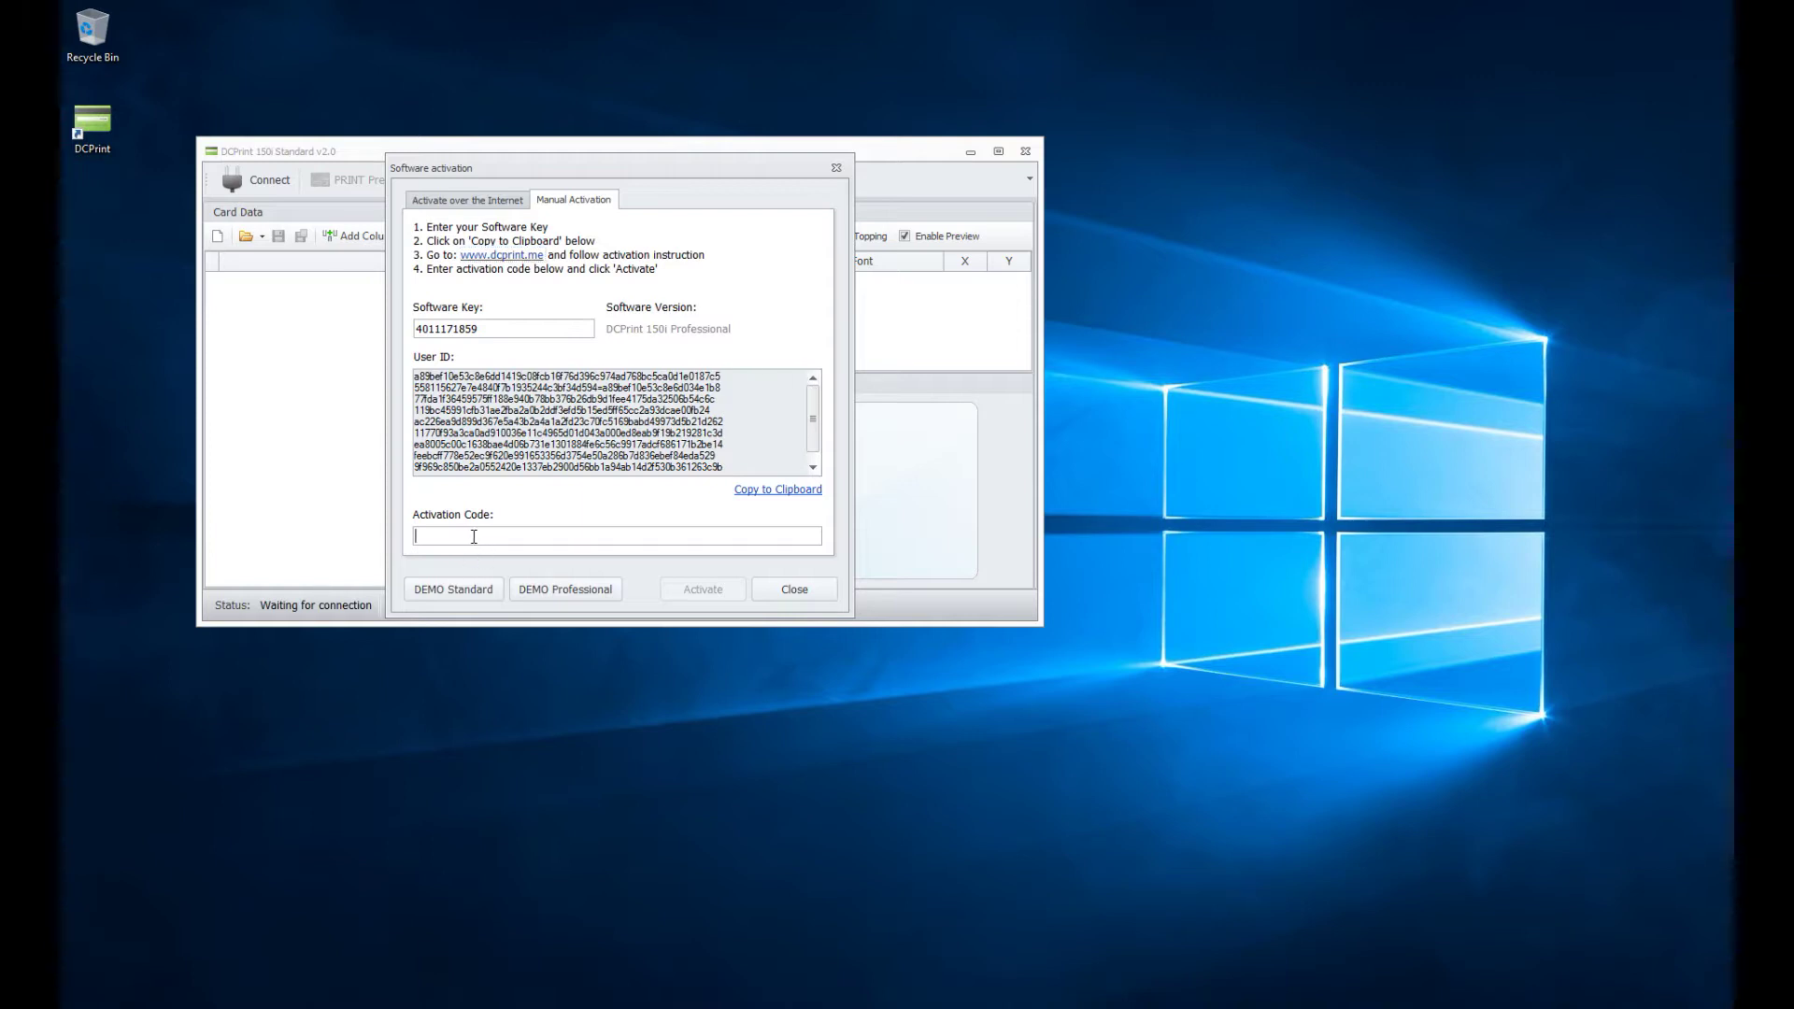
# Paste the activation code into DCPrint's activation code field and confirm activation.
pyautogui.rightClick(543, 534)
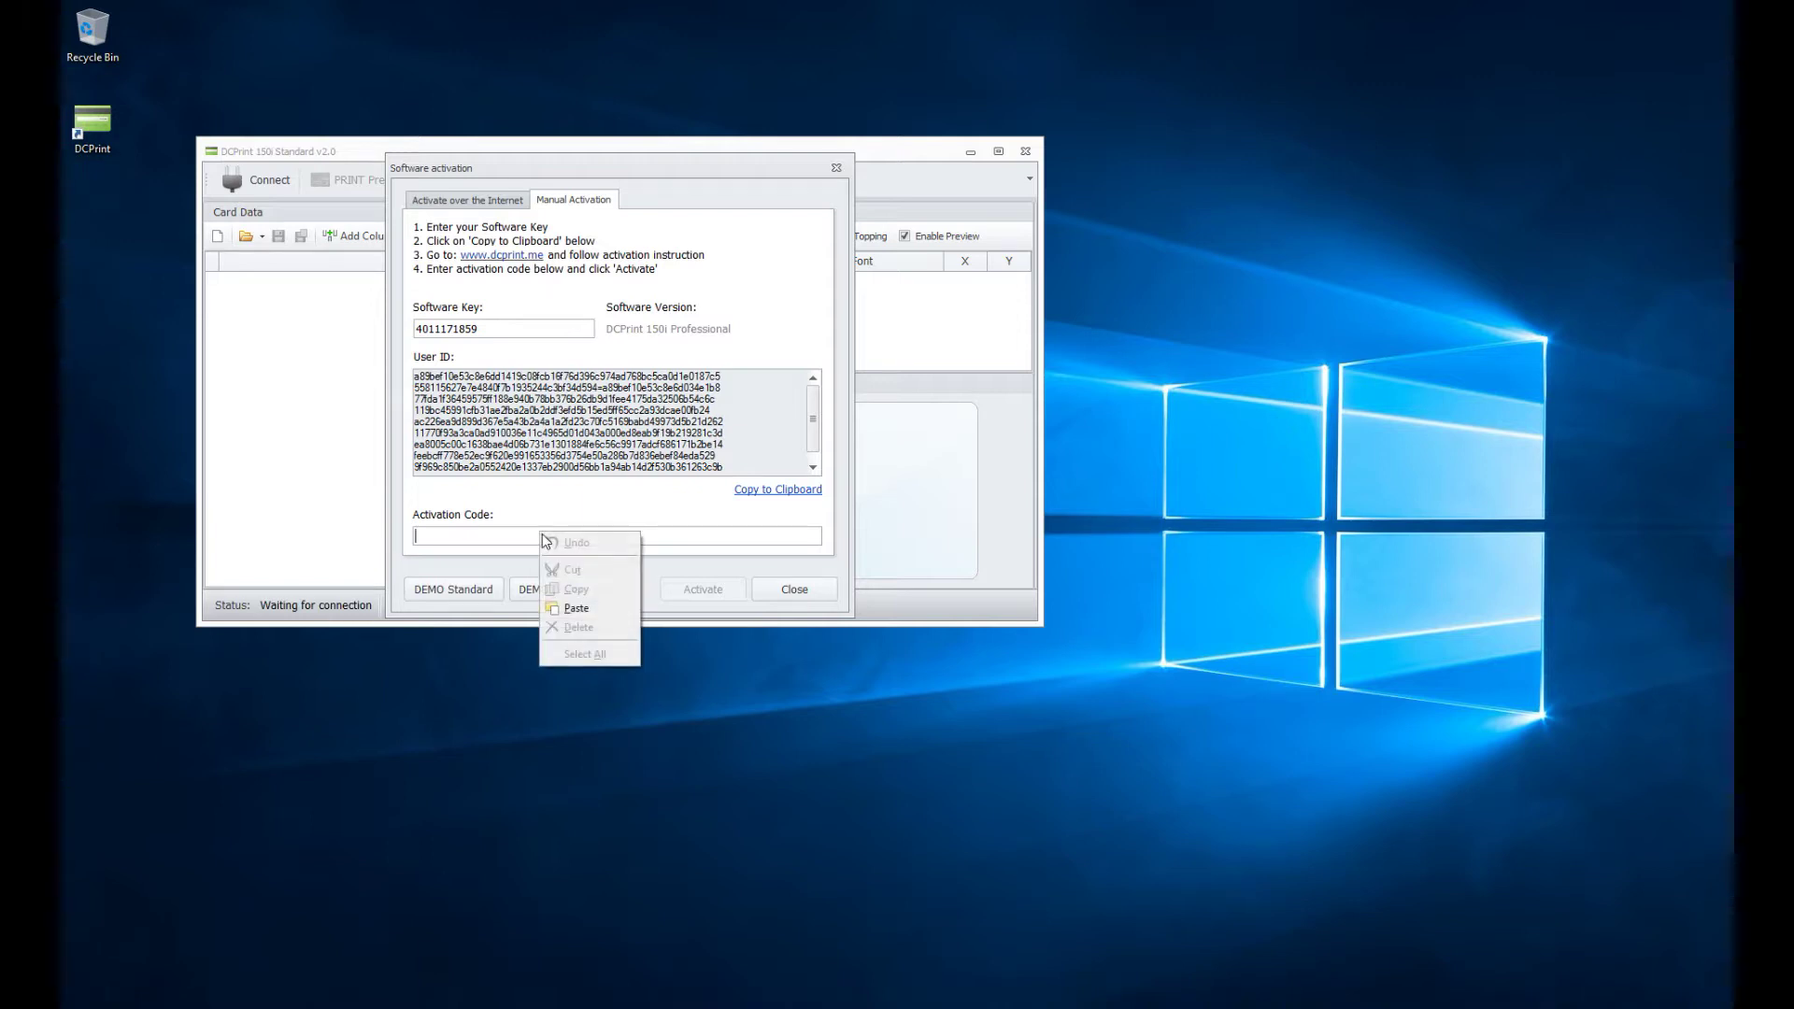
pyautogui.click(587, 606)
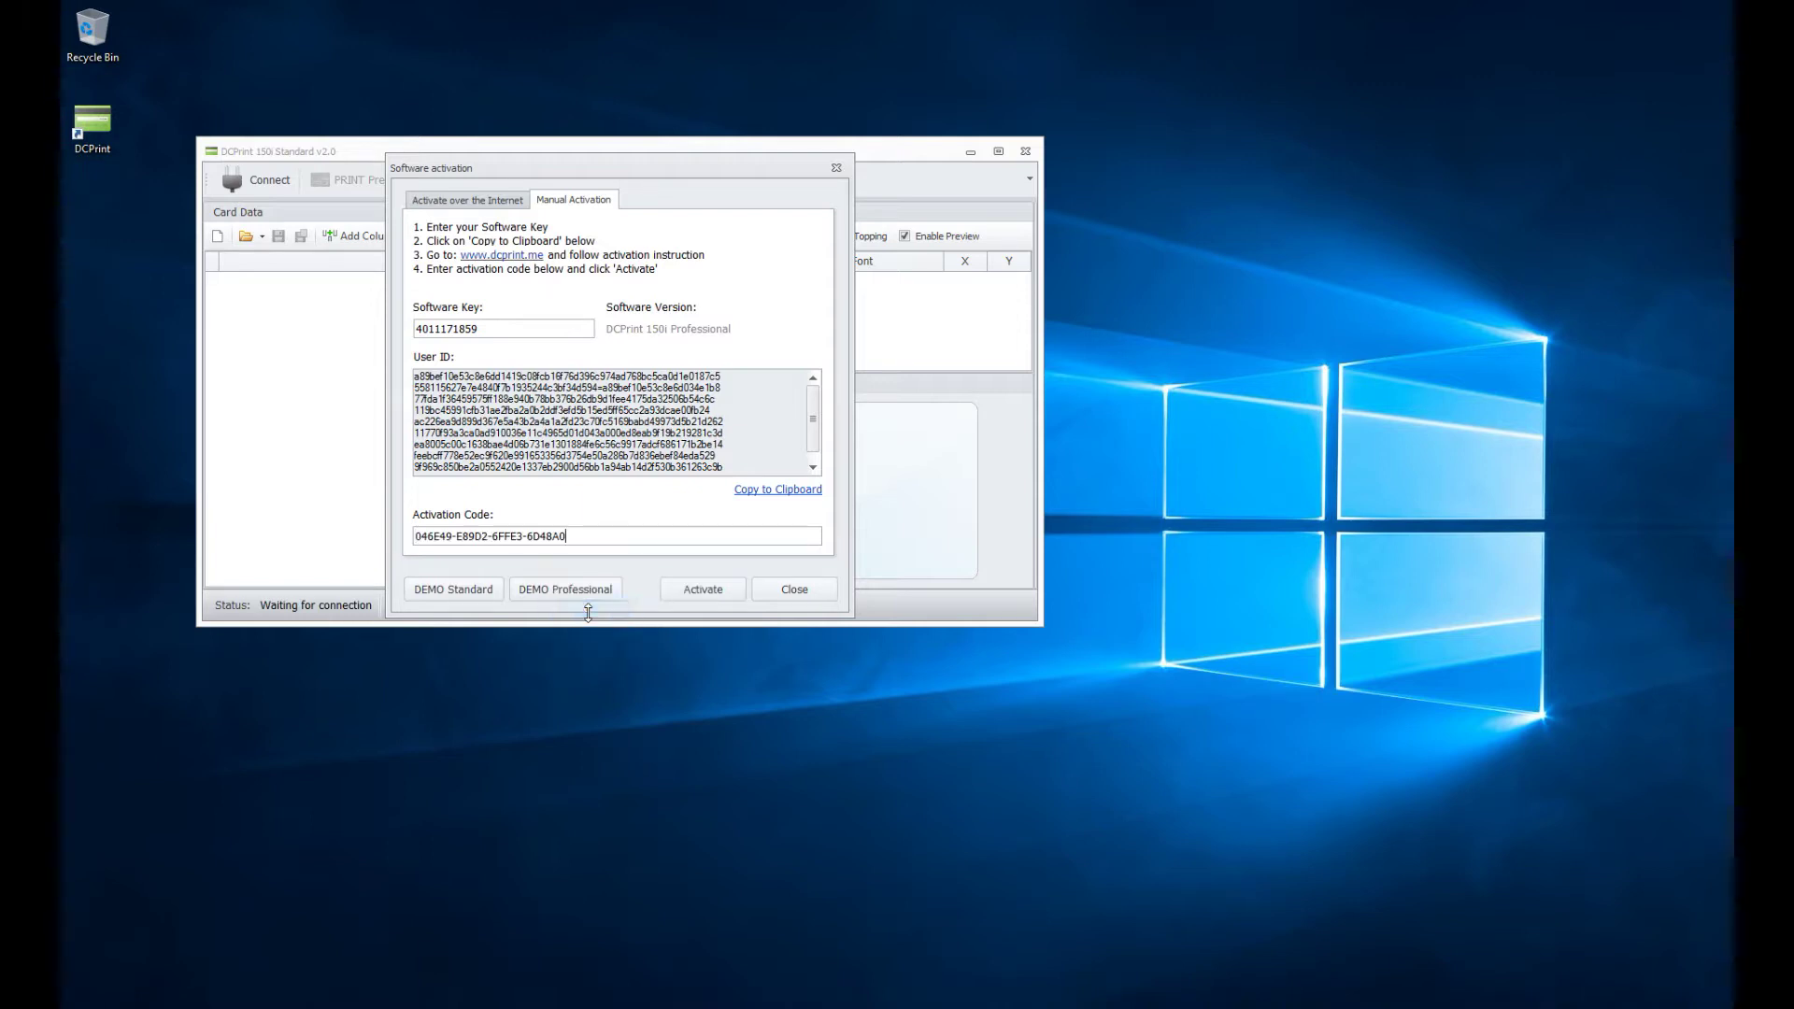
pyautogui.click(702, 596)
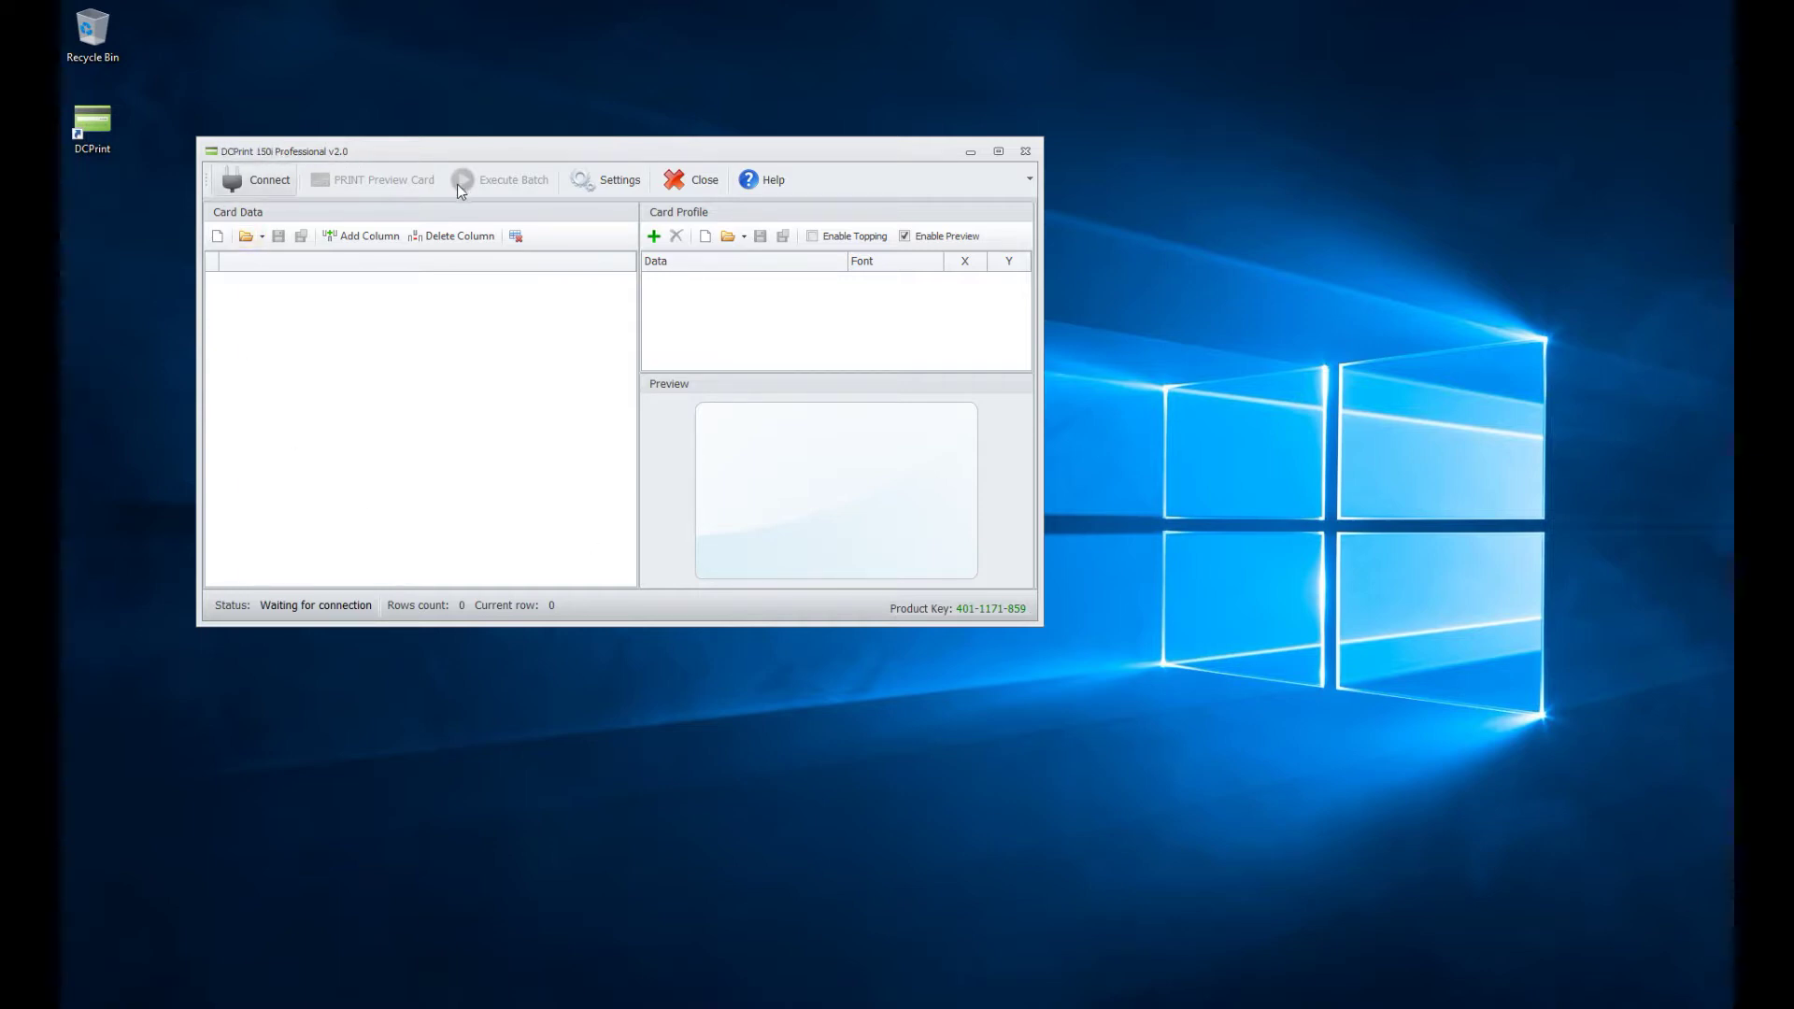
# Check the connection settings without changes, then connect to the card printer.
pyautogui.click(605, 181)
pyautogui.click(613, 210)
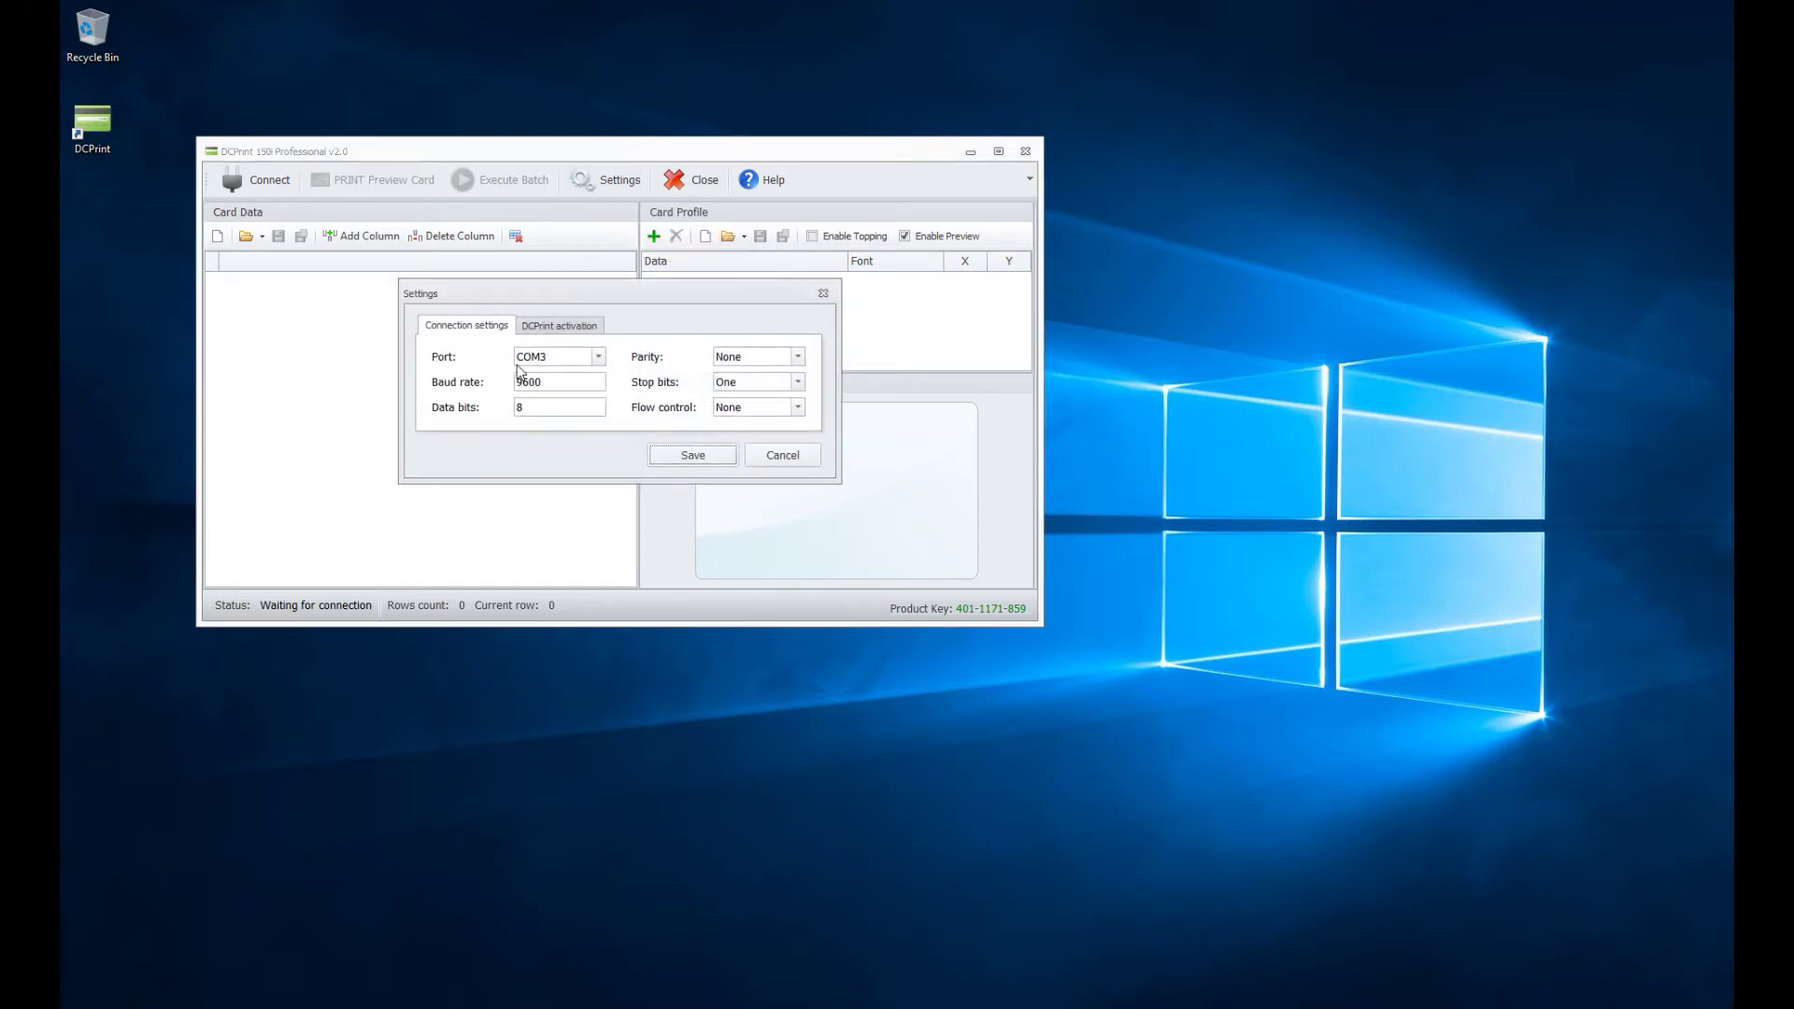
pyautogui.click(783, 456)
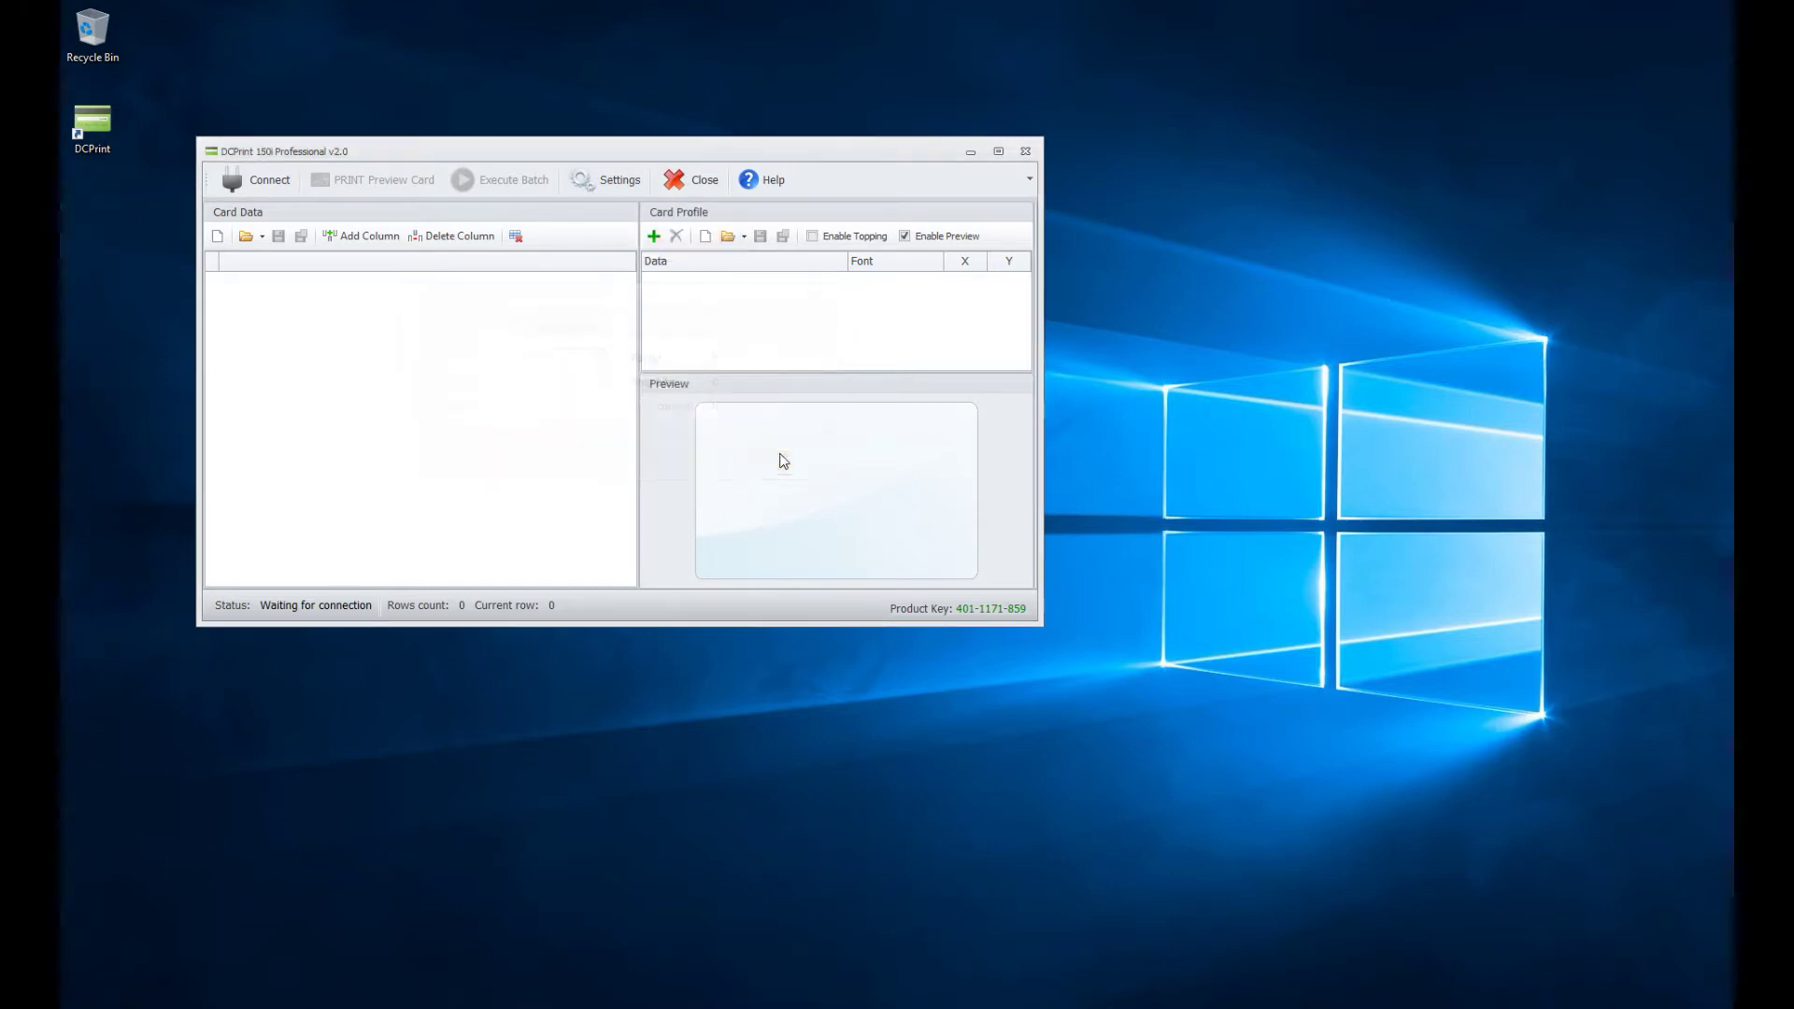
pyautogui.click(245, 180)
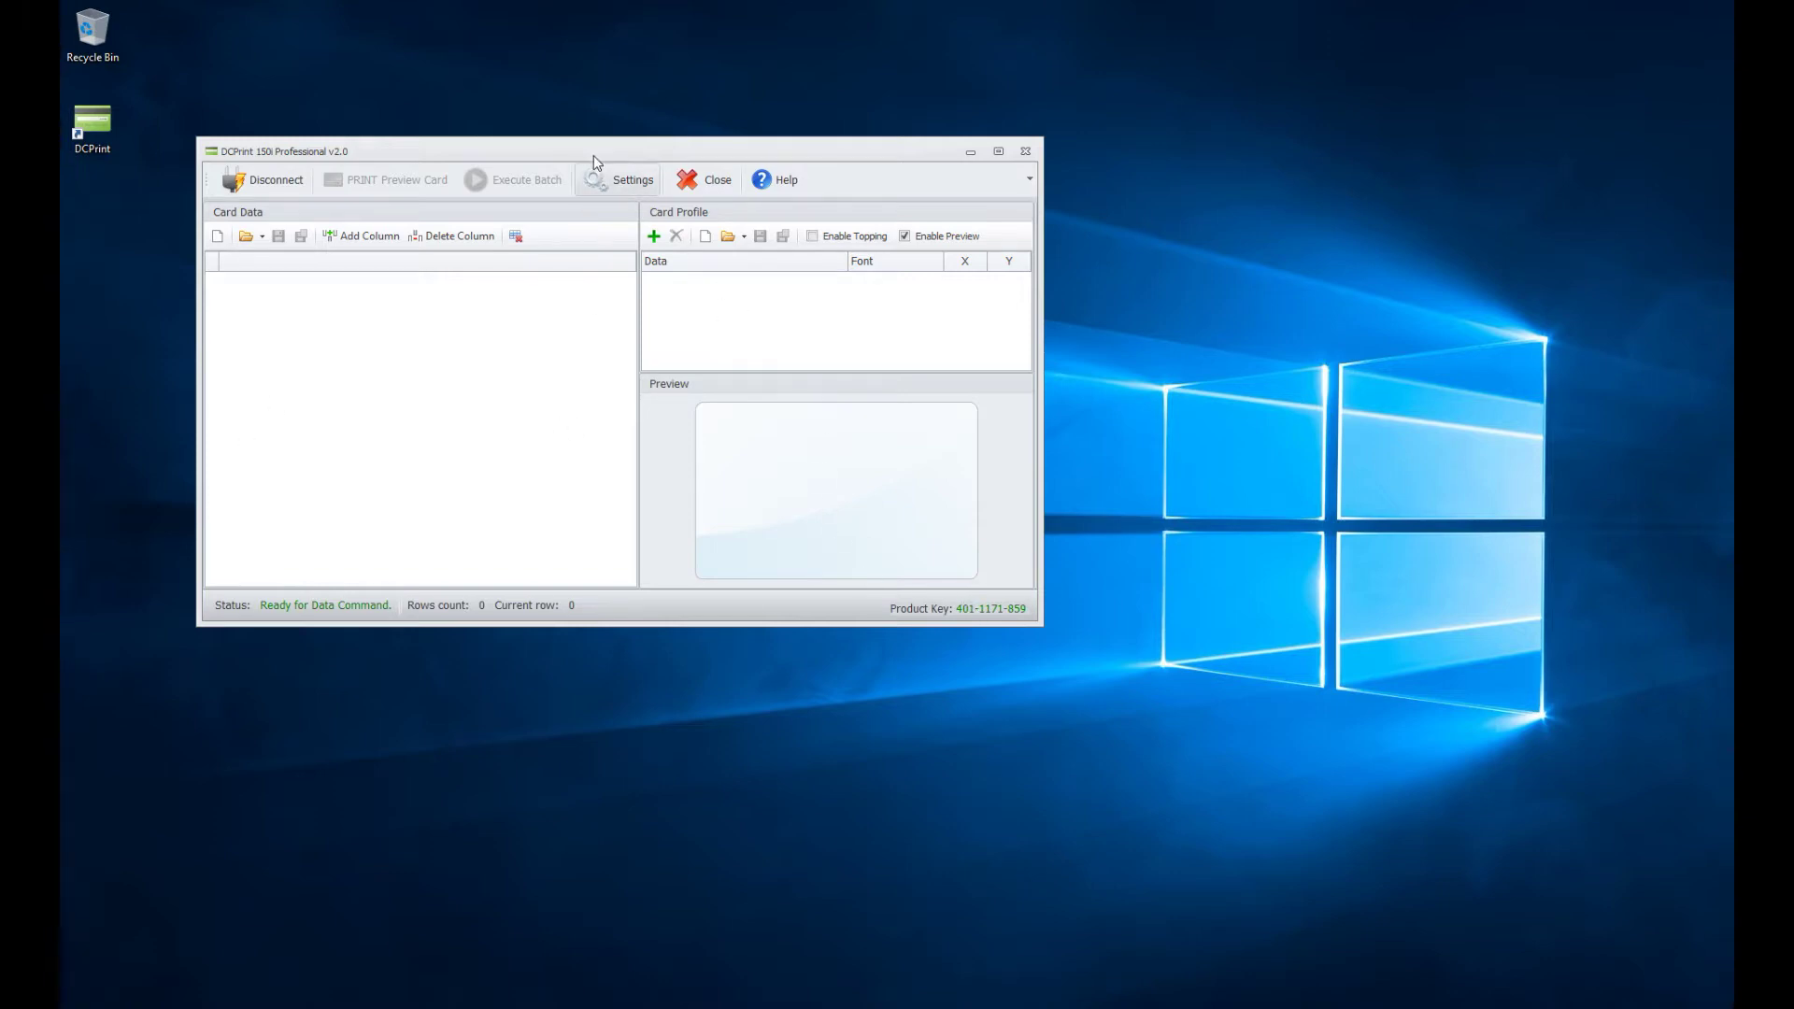
# Deactivate DCPrint on this computer from the activation settings, confirm, and close the program.
pyautogui.click(626, 180)
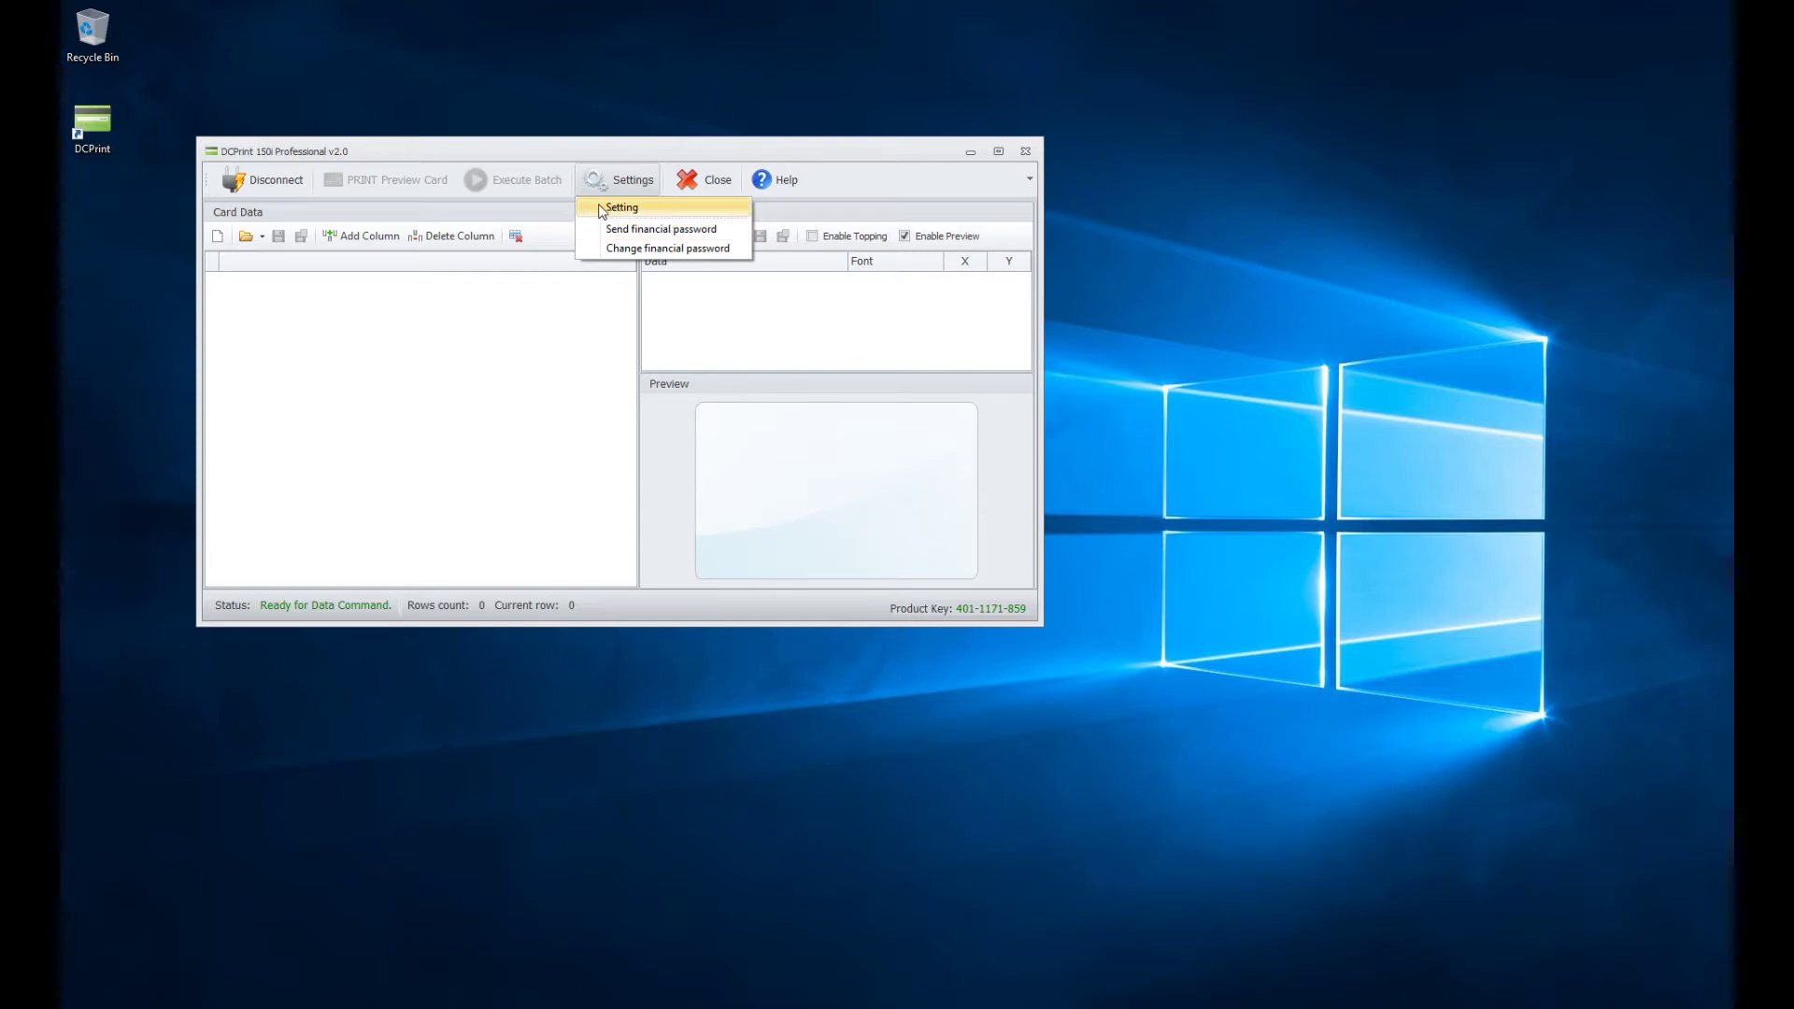
pyautogui.click(622, 208)
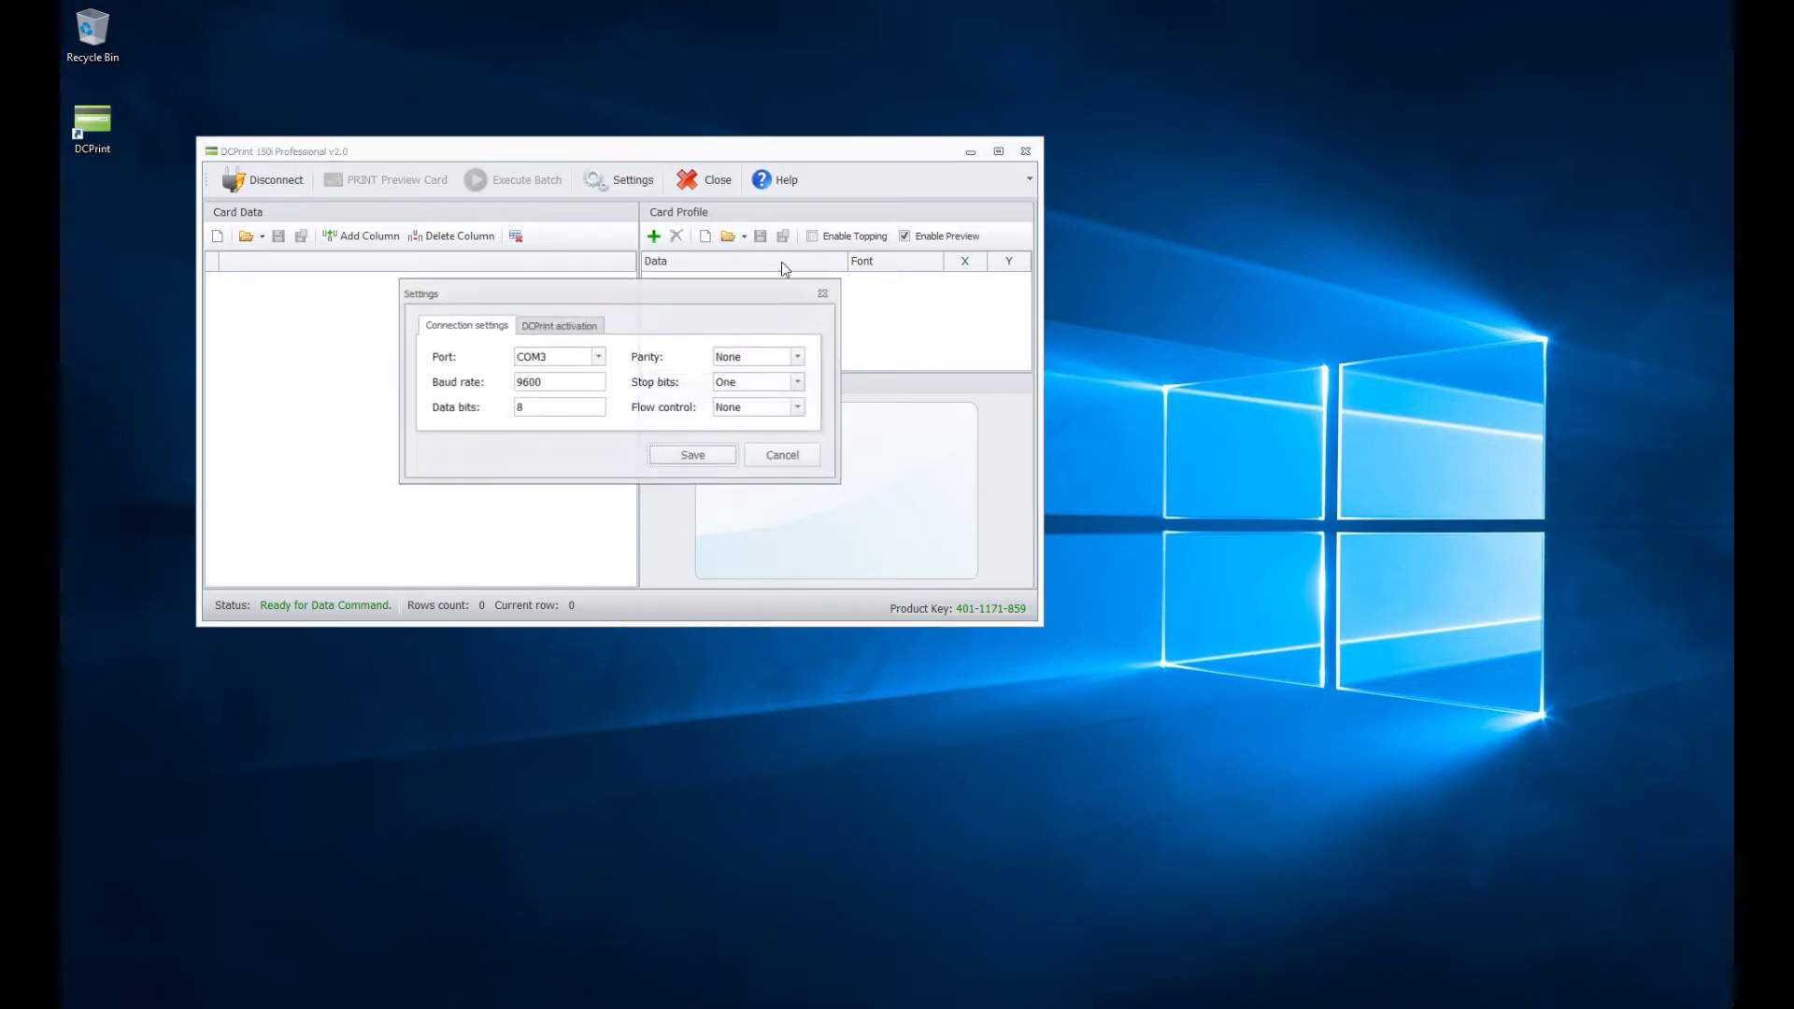
pyautogui.click(583, 327)
pyautogui.click(733, 384)
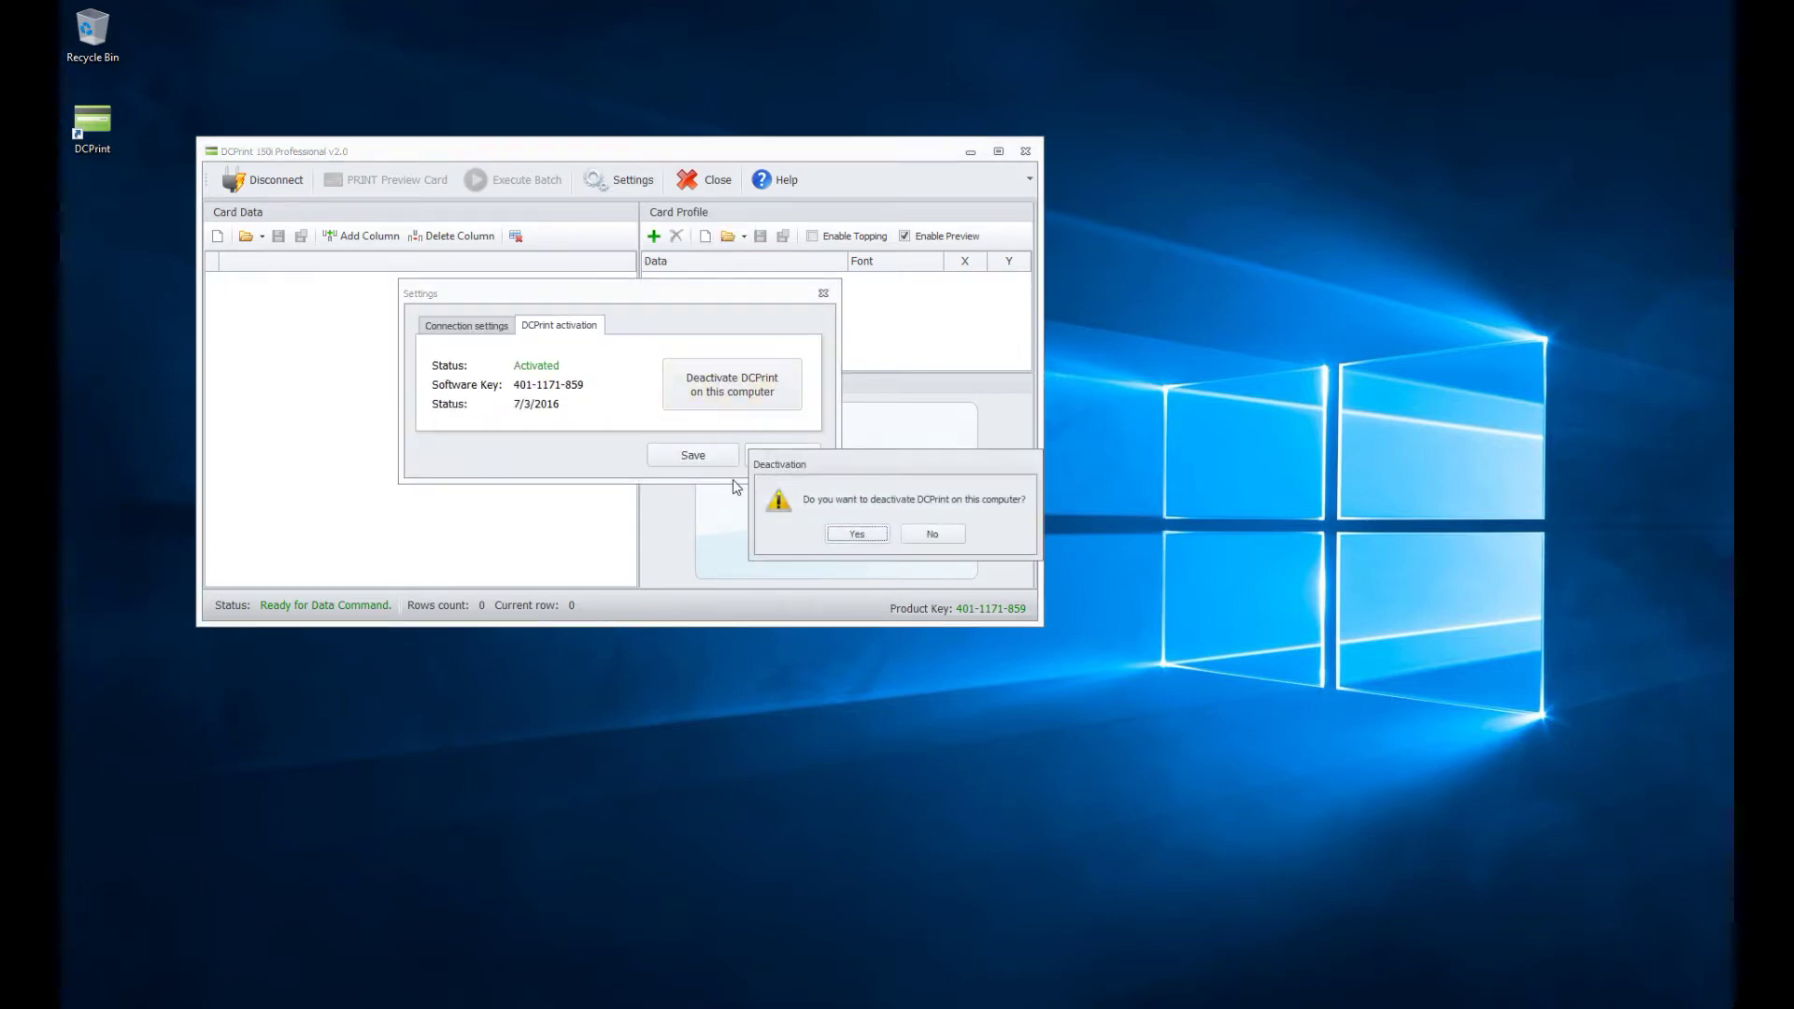
pyautogui.click(854, 531)
pyautogui.click(674, 448)
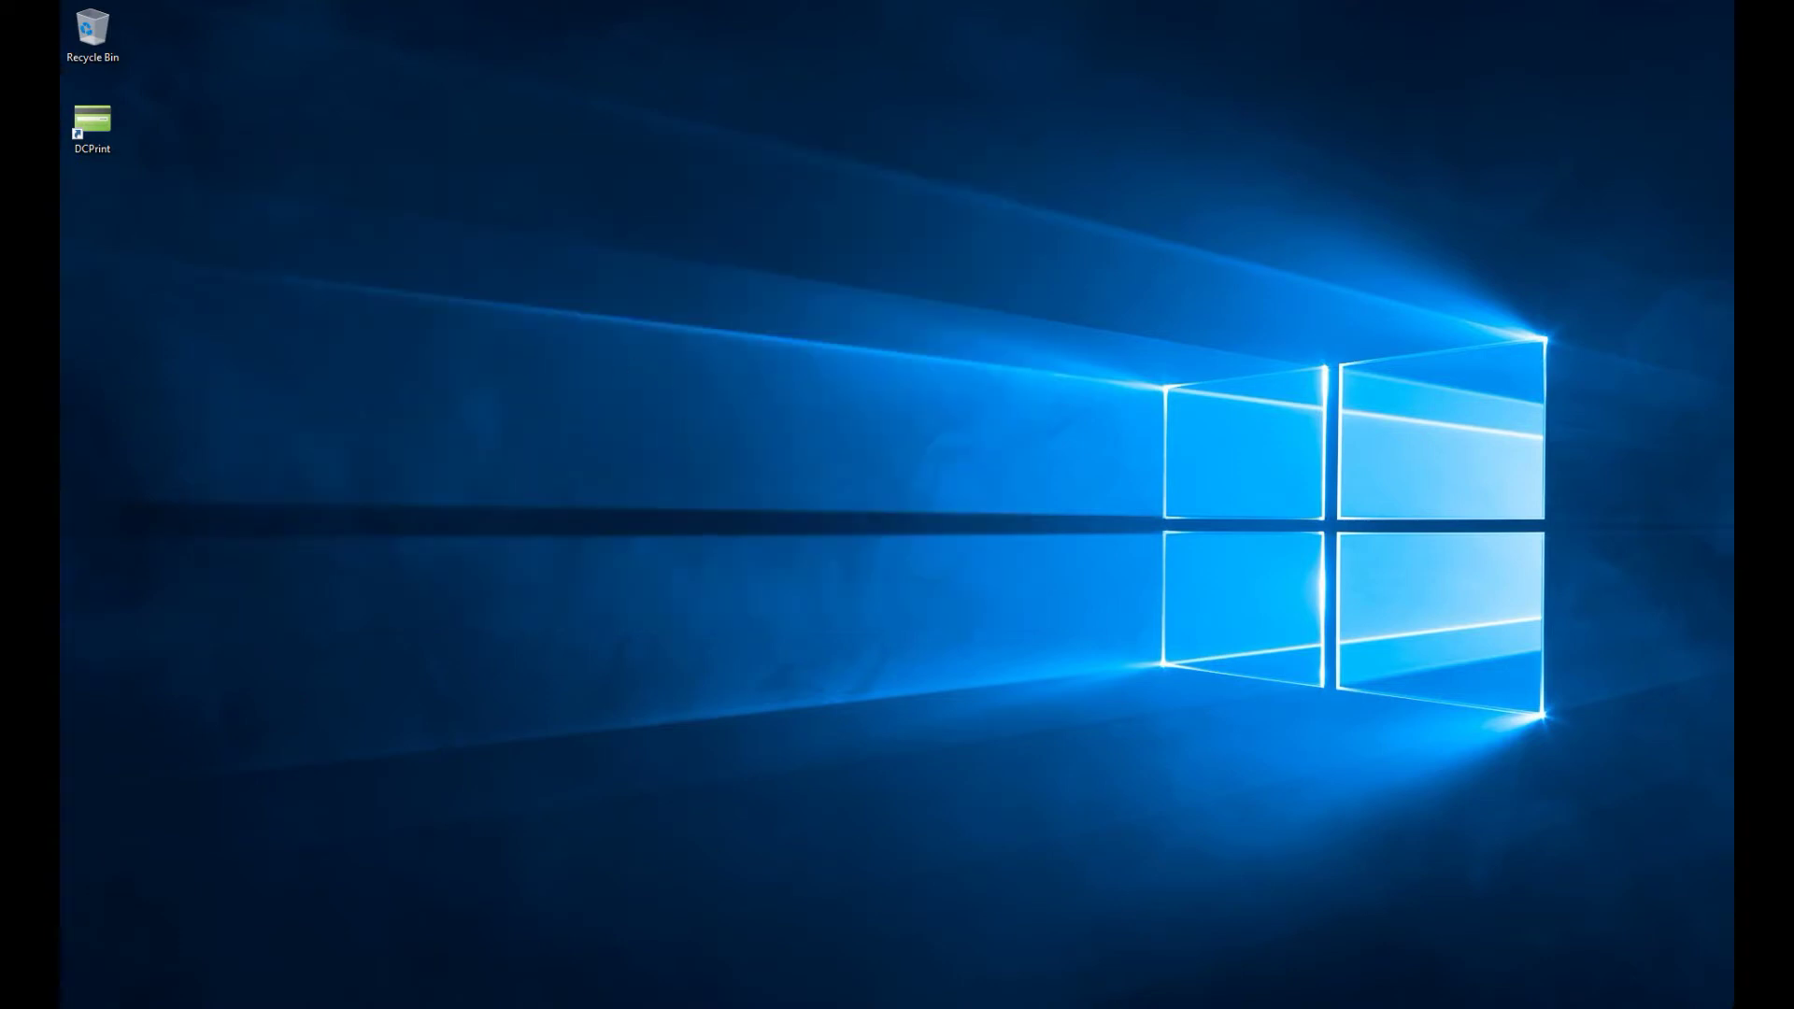
# Relaunch DCPrint, paste the software key for manual activation and copy the new User ID.
pyautogui.doubleClick(92, 122)
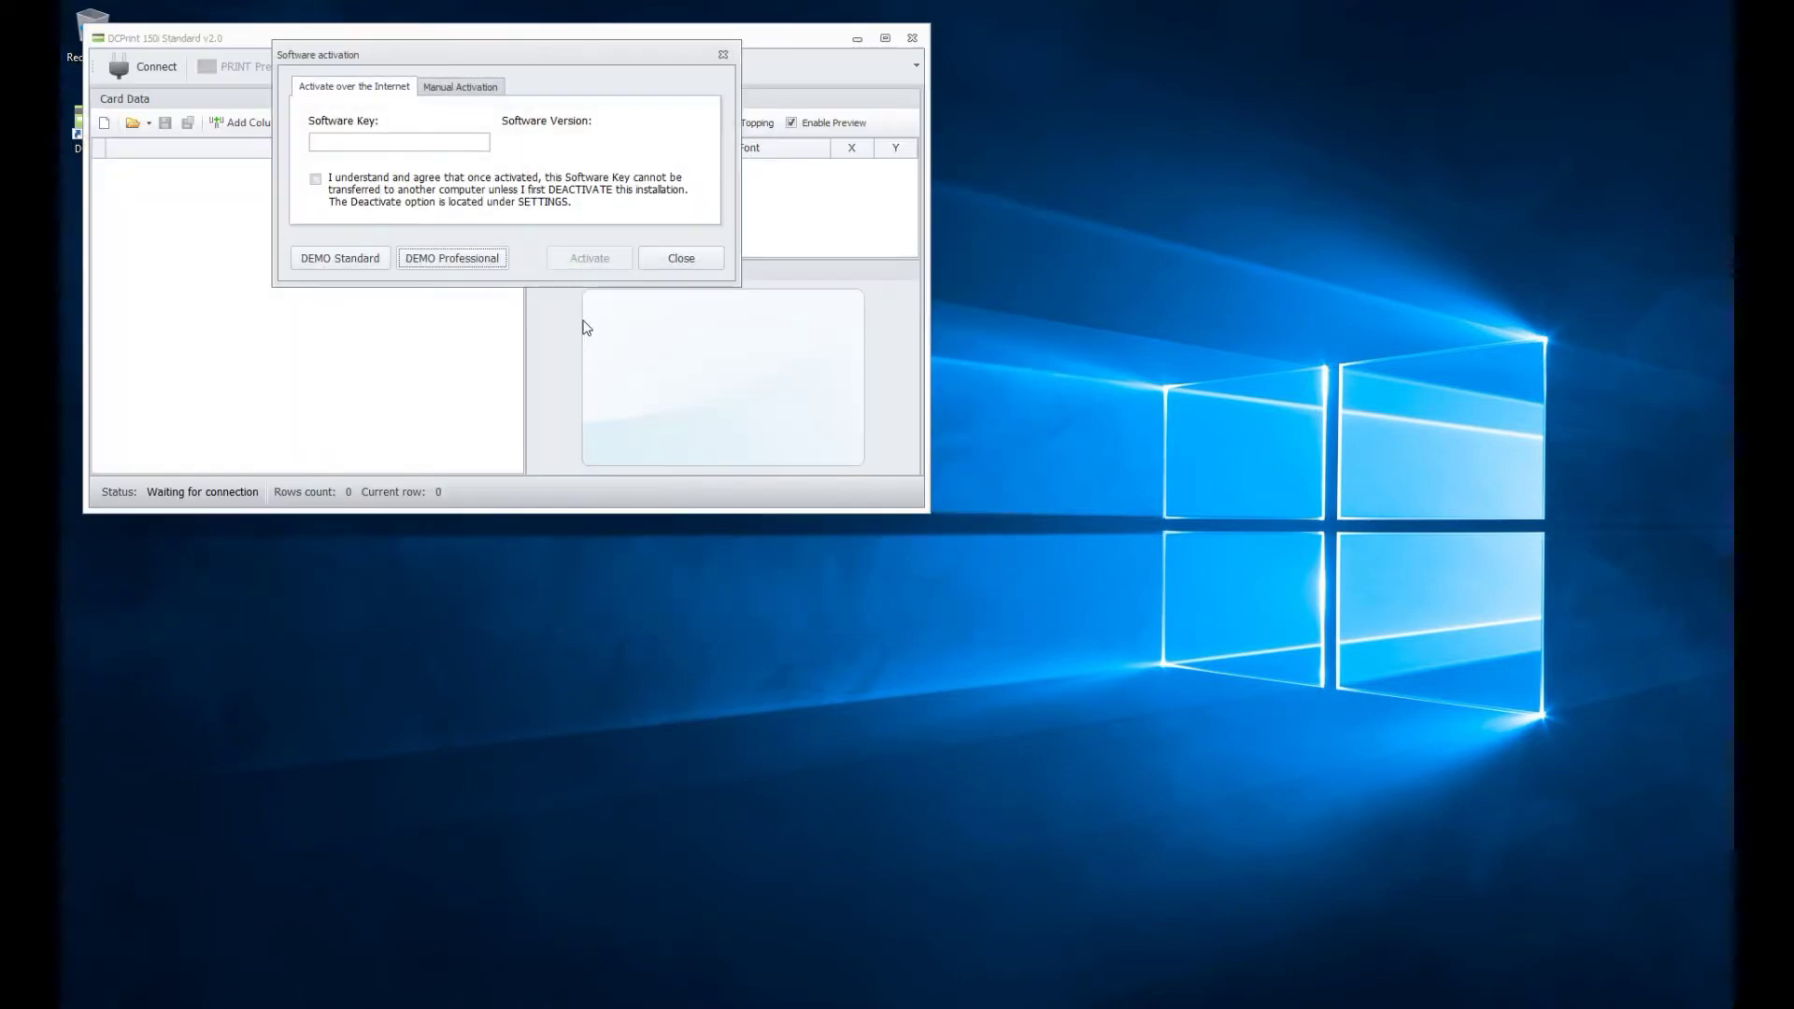
pyautogui.click(445, 87)
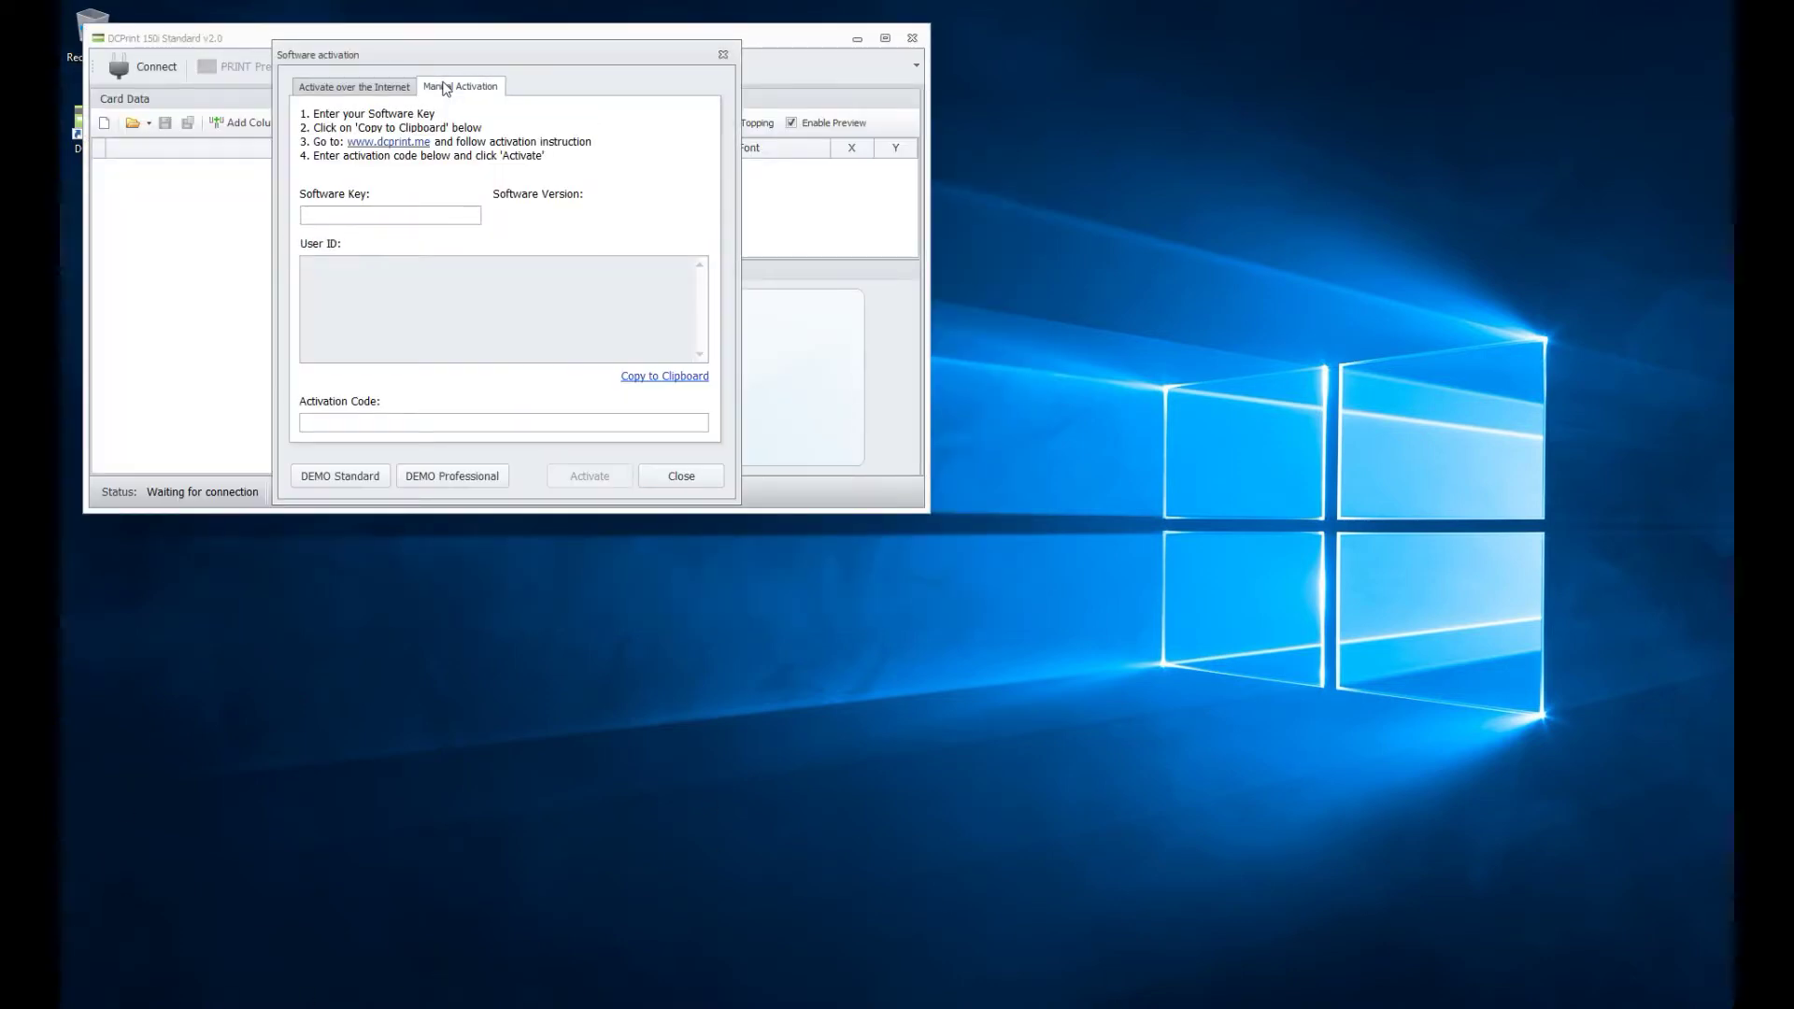
pyautogui.click(374, 216)
pyautogui.hotkey('ctrl', 'v')
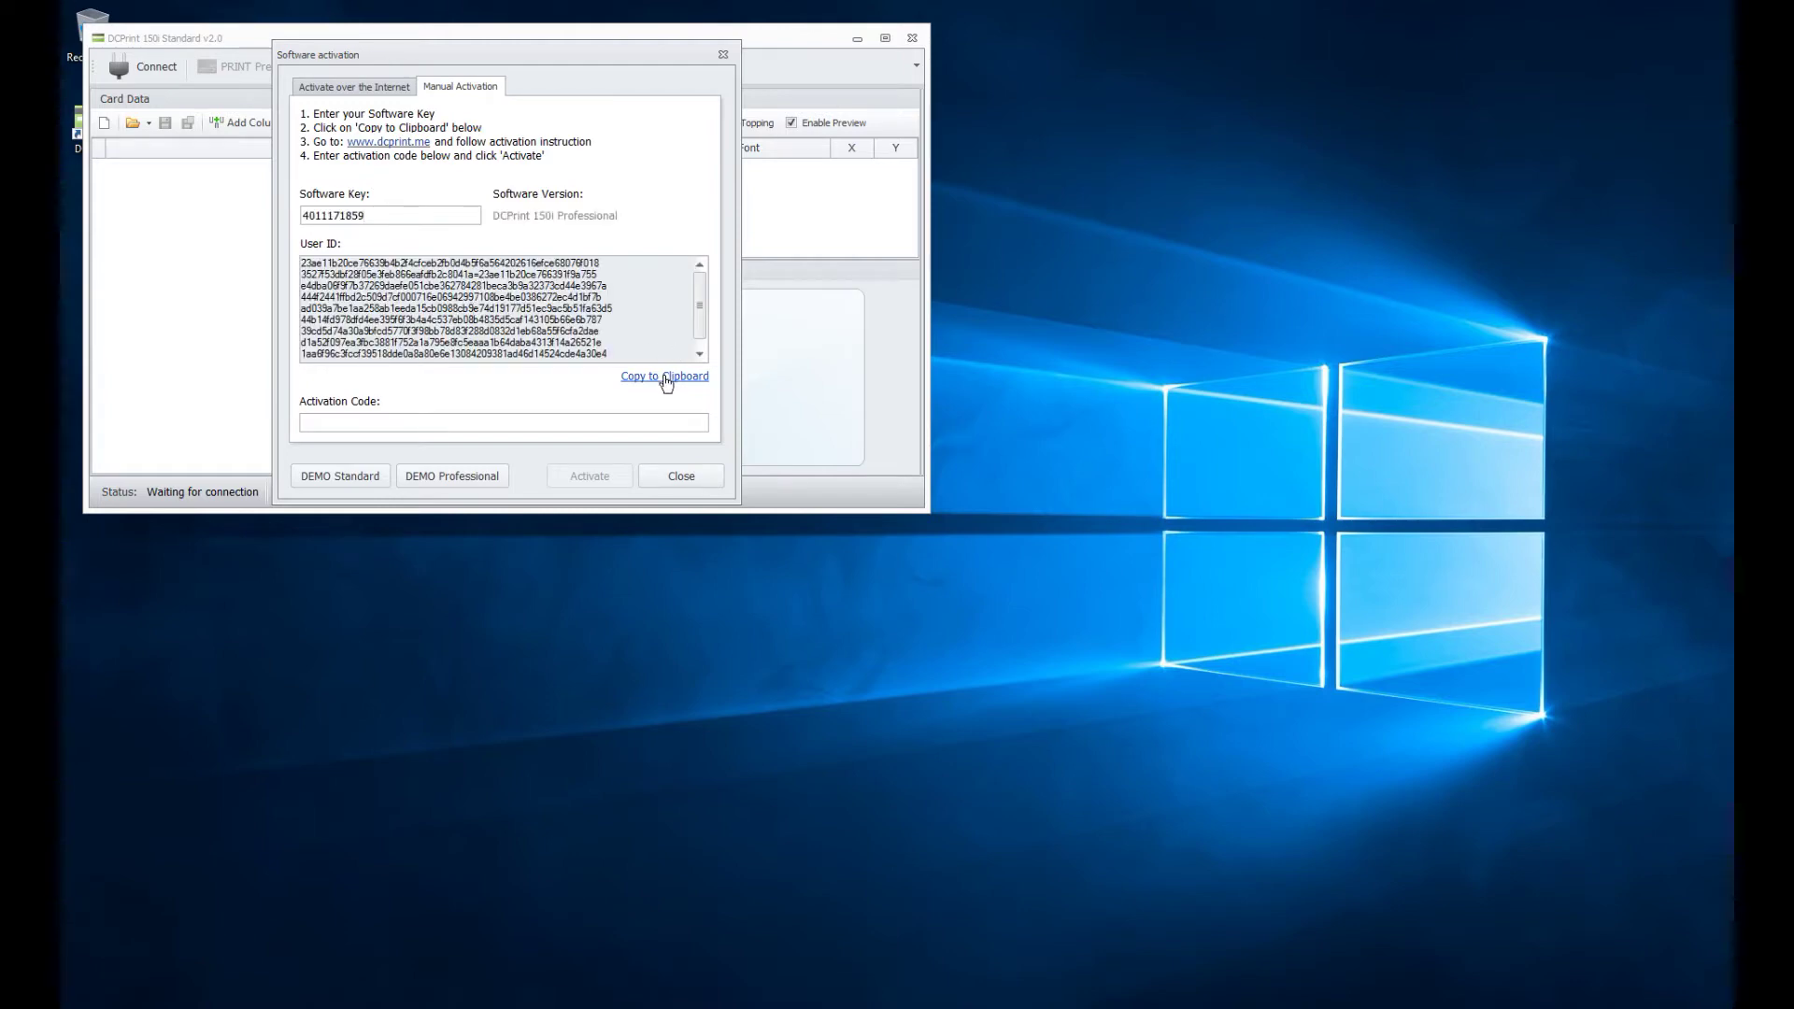
pyautogui.click(666, 377)
pyautogui.click(149, 1000)
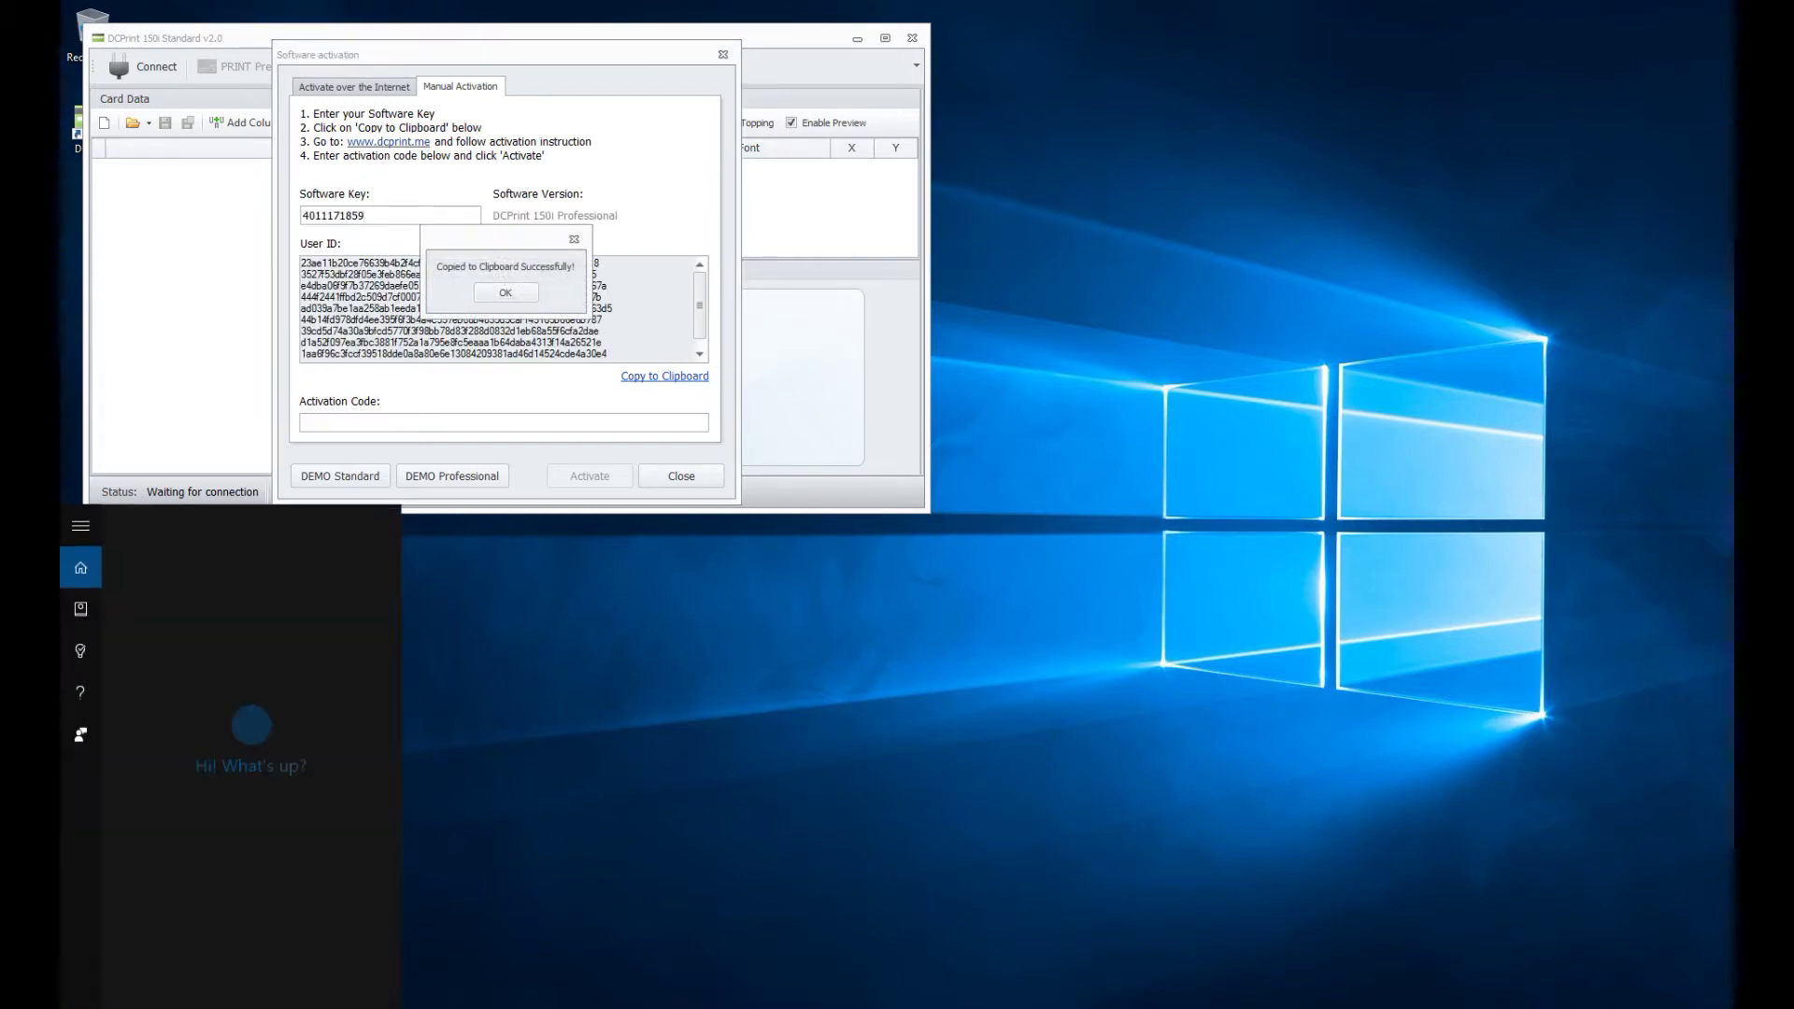
# Launch Notepad and paste the copied User ID into a new document.
pyautogui.write('notepad')
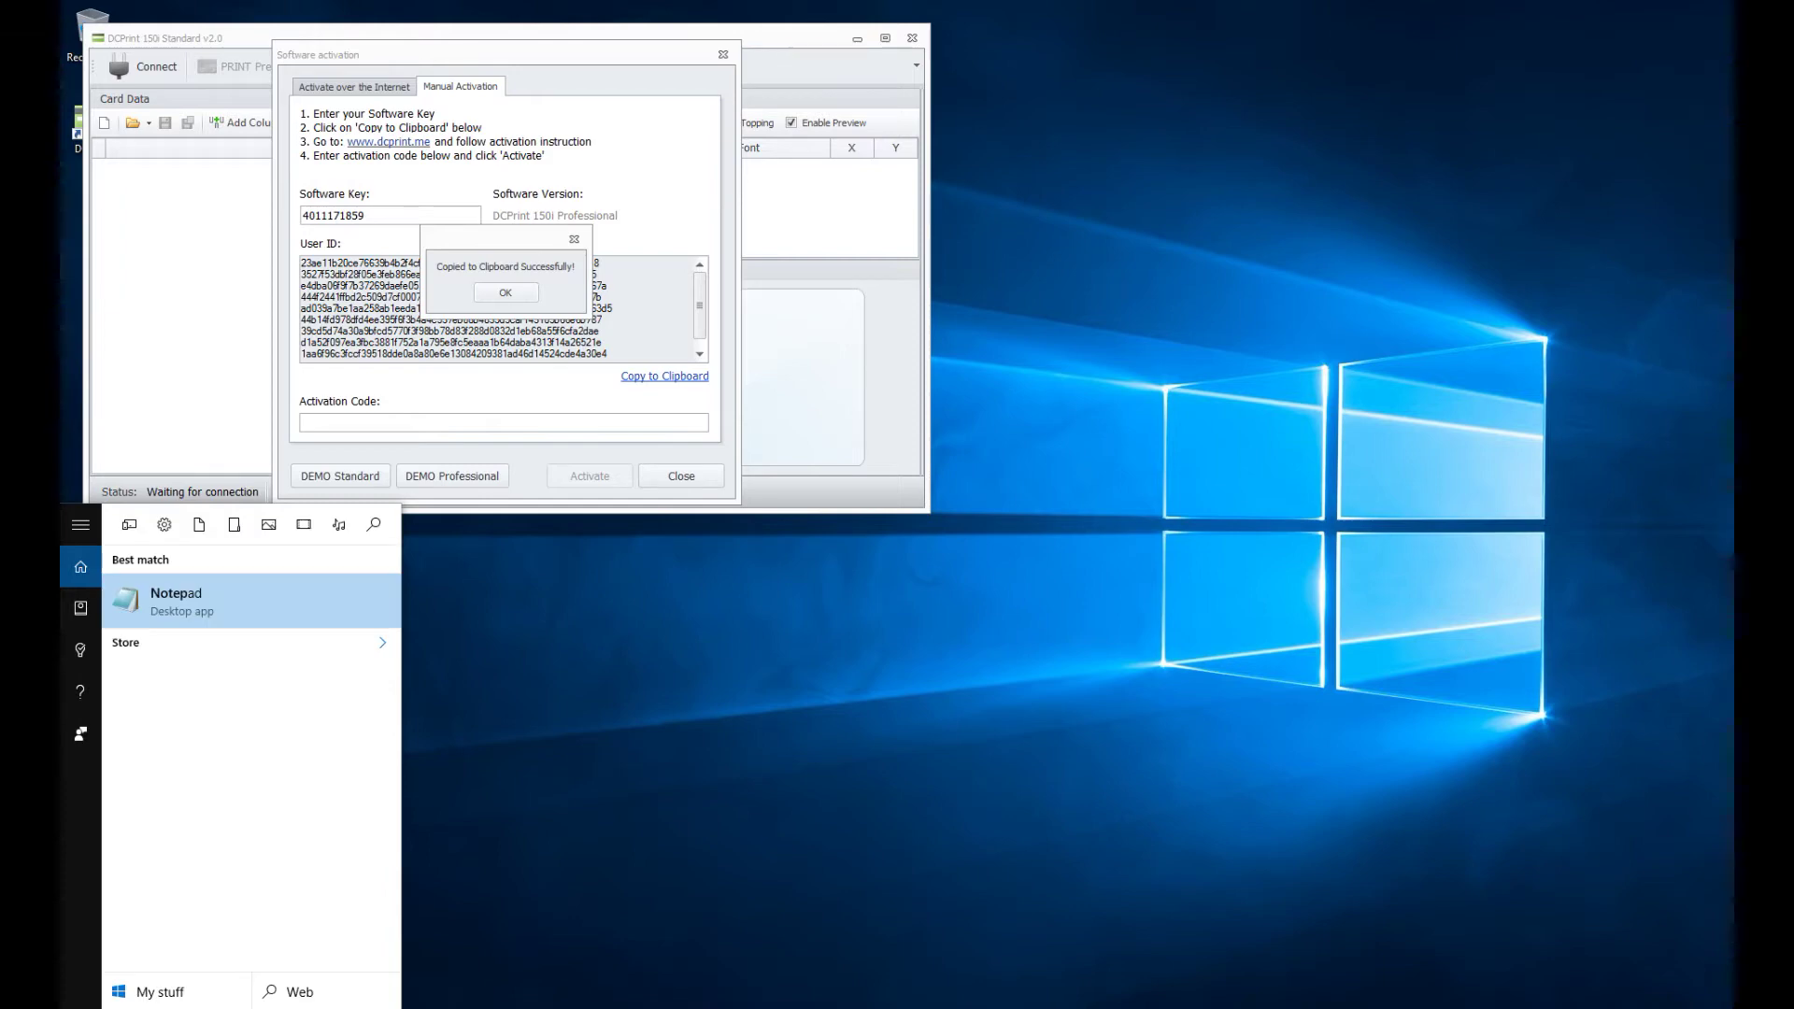
pyautogui.press('Return')
pyautogui.hotkey('ctrl', 'v')
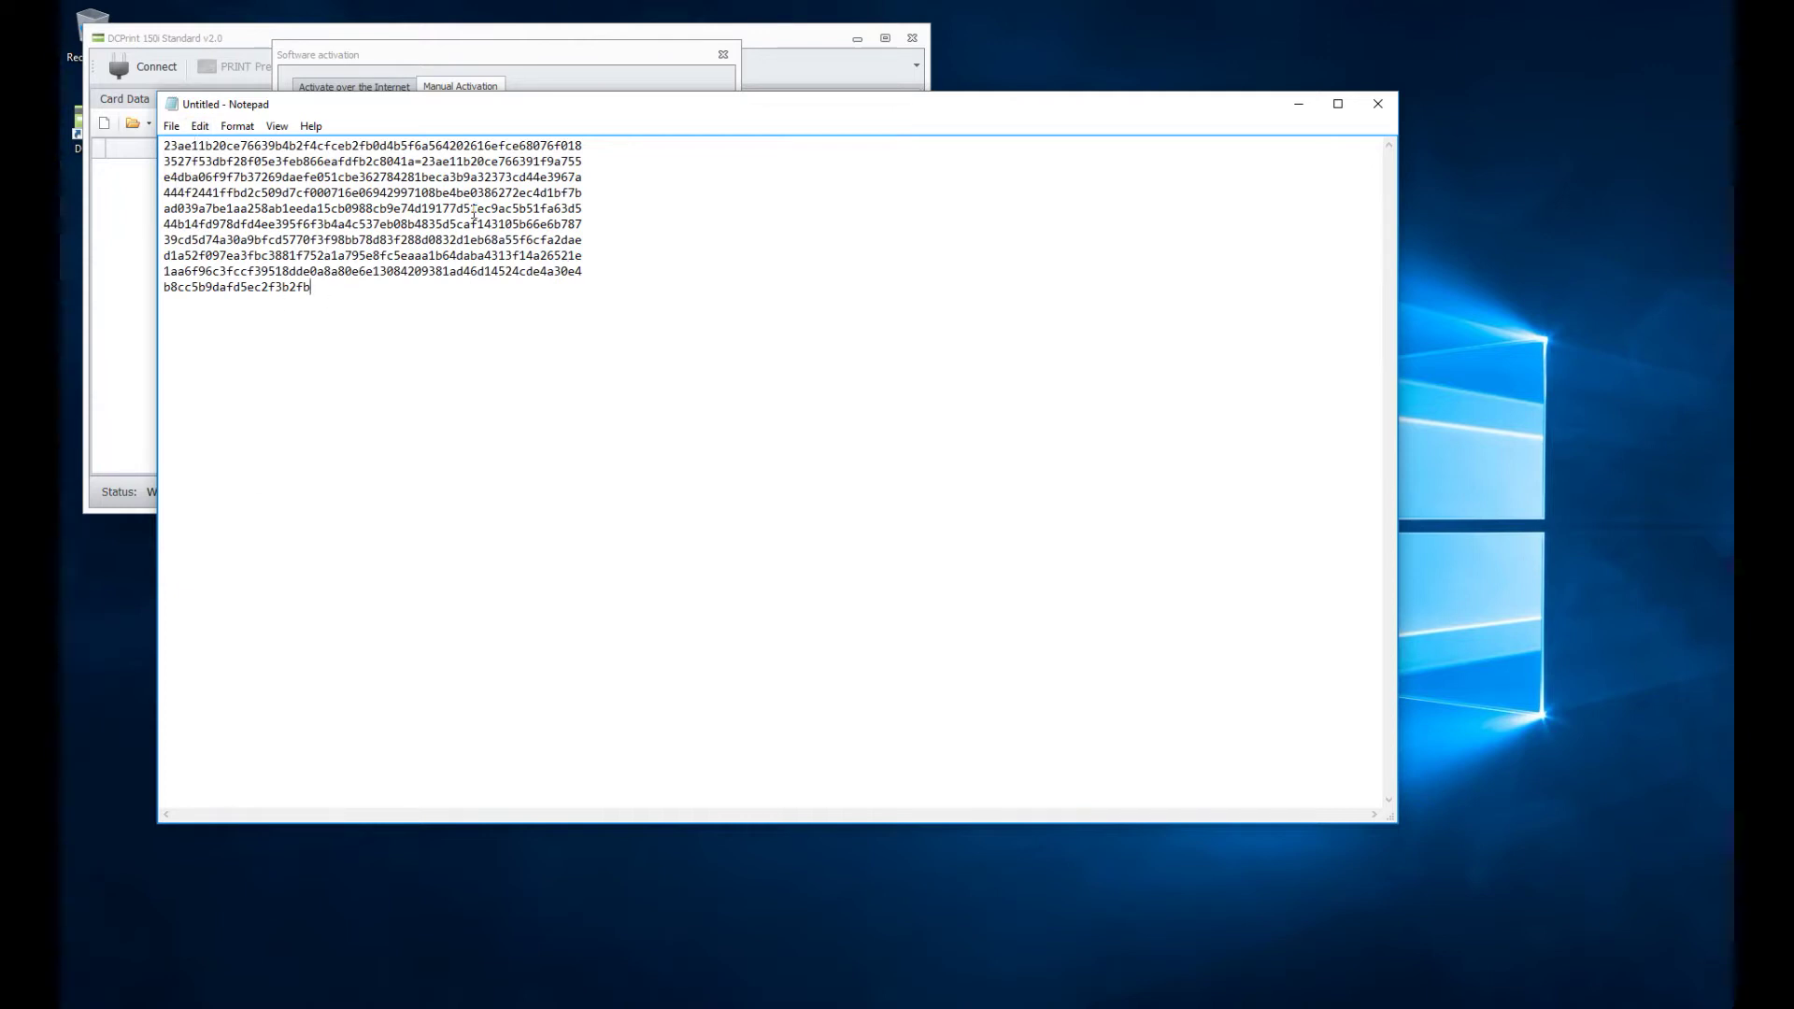
# Save the document as DCPRINT.txt on the Desktop, then close Notepad.
pyautogui.click(171, 126)
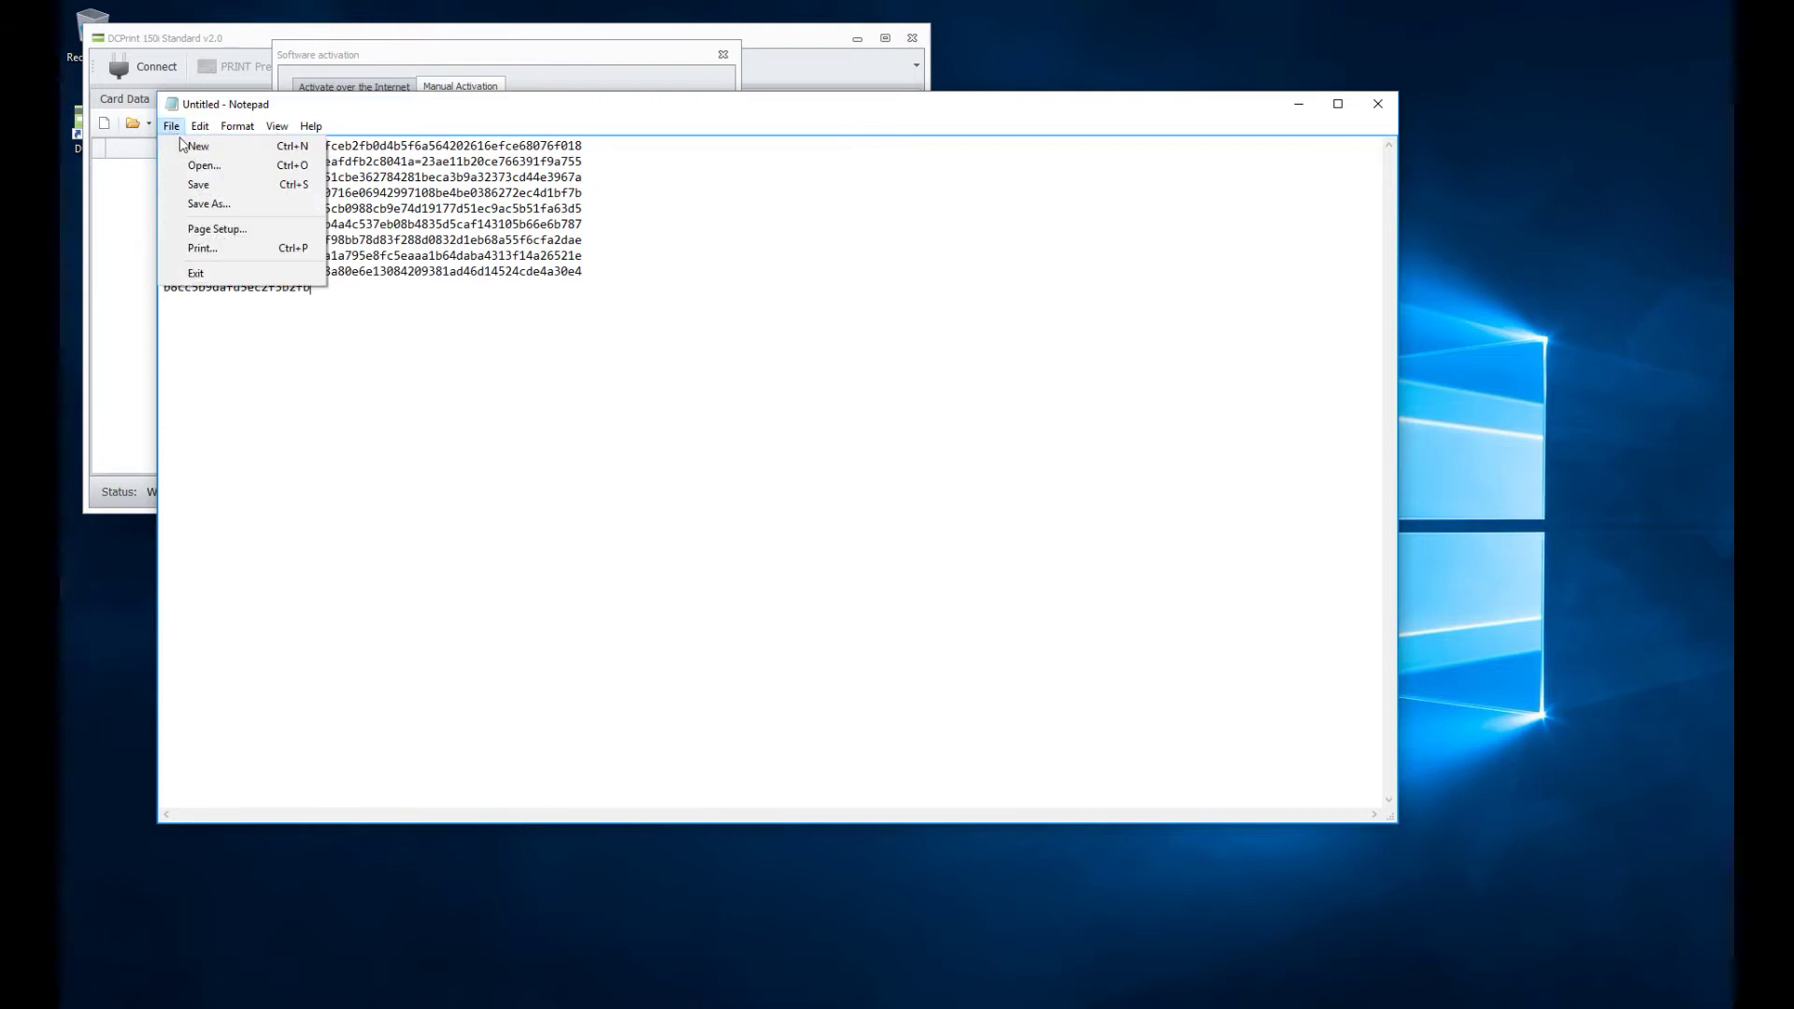
pyautogui.click(199, 206)
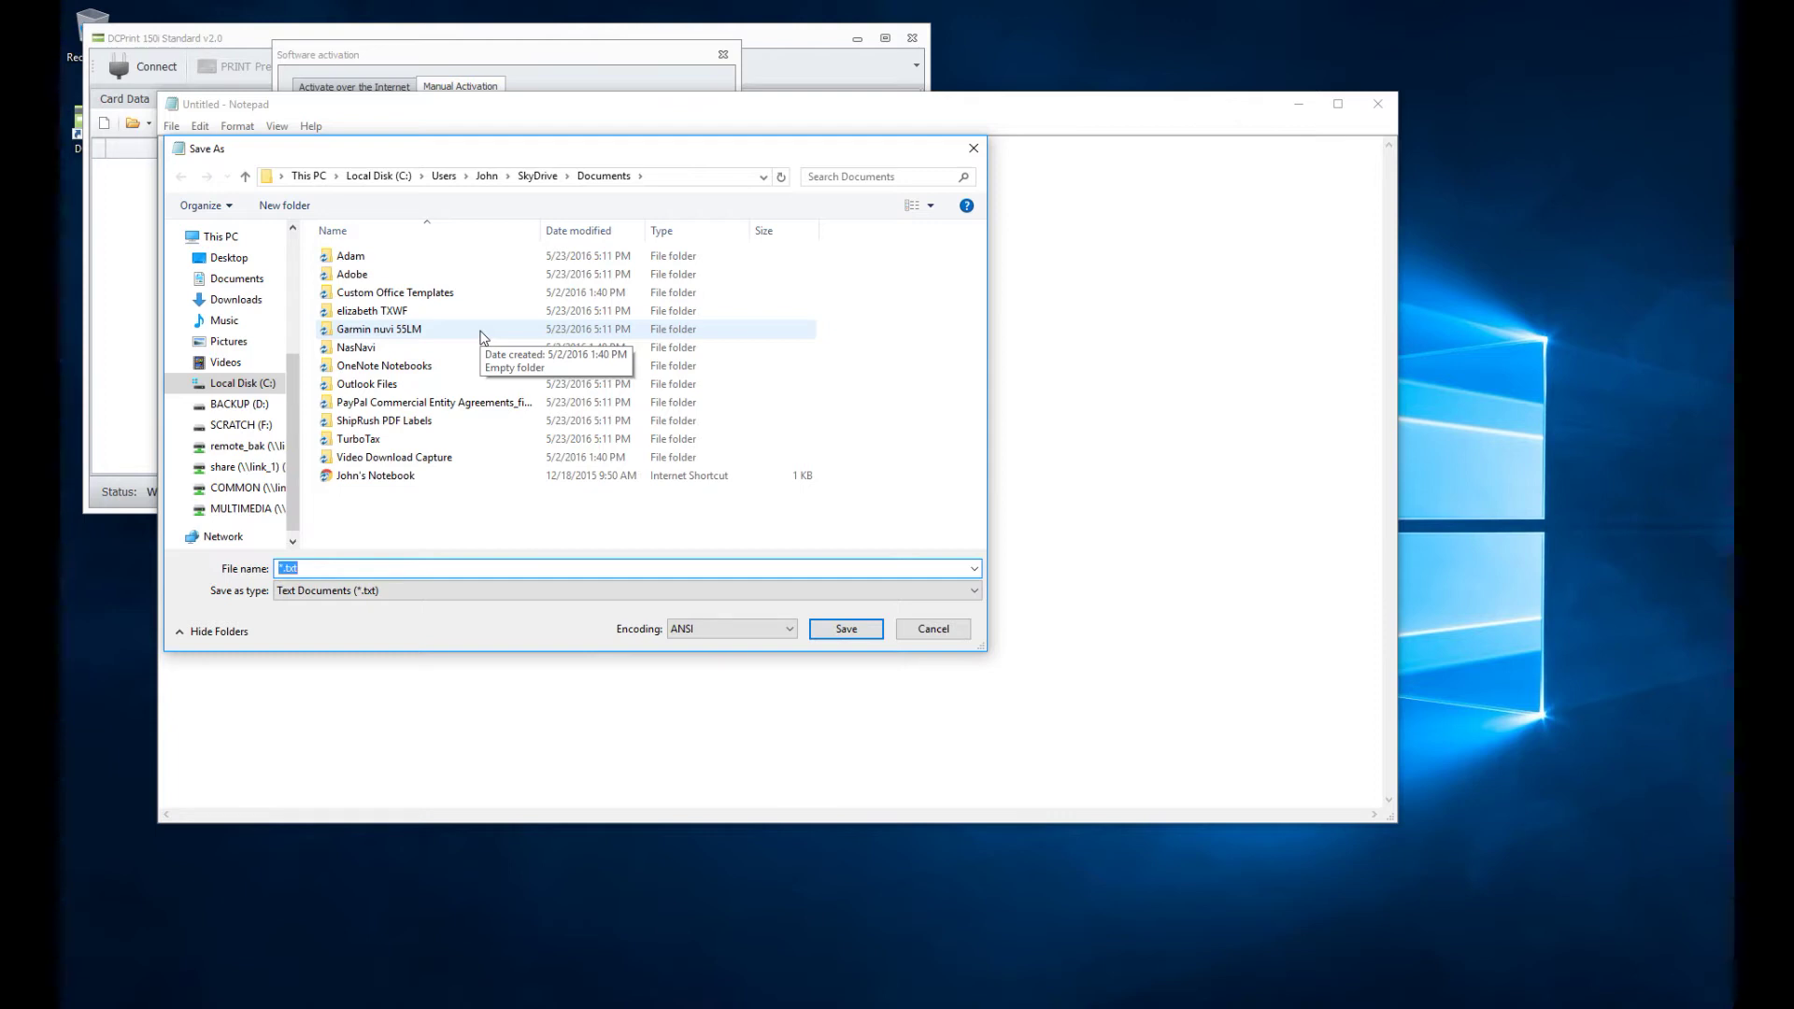
pyautogui.press('Home')
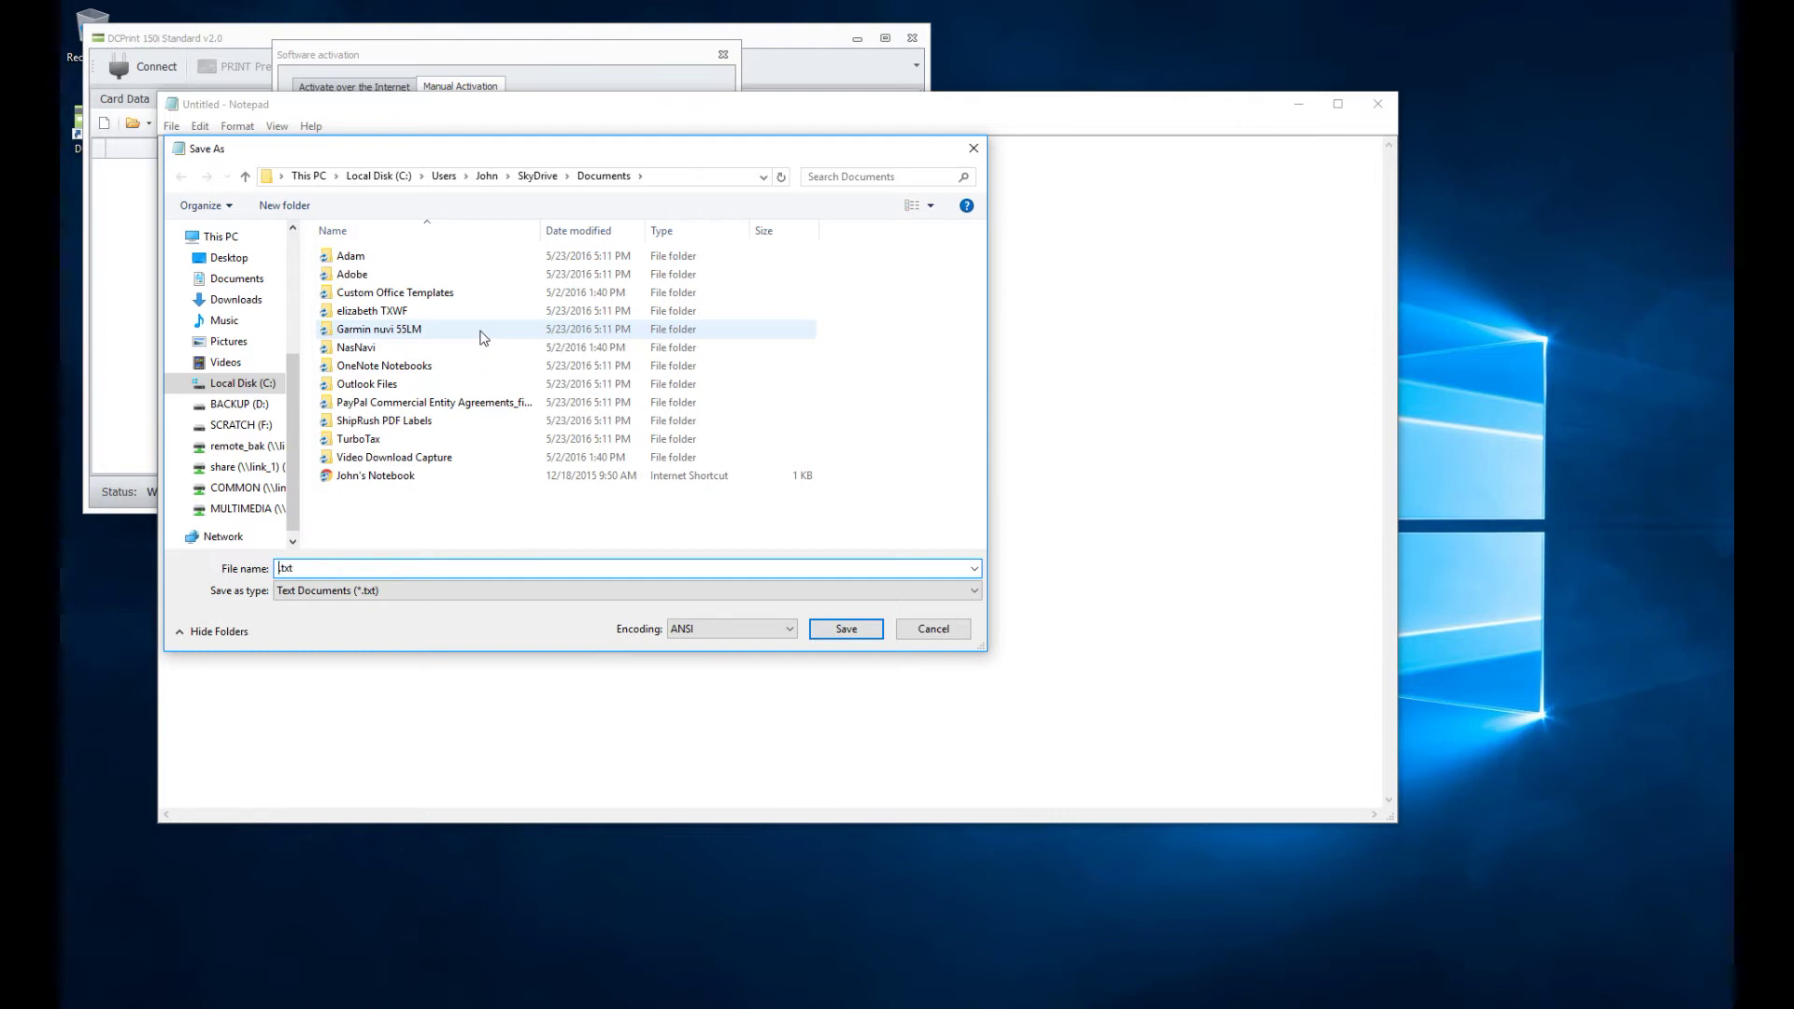
pyautogui.write('DCPRINT')
pyautogui.click(245, 176)
pyautogui.click(244, 176)
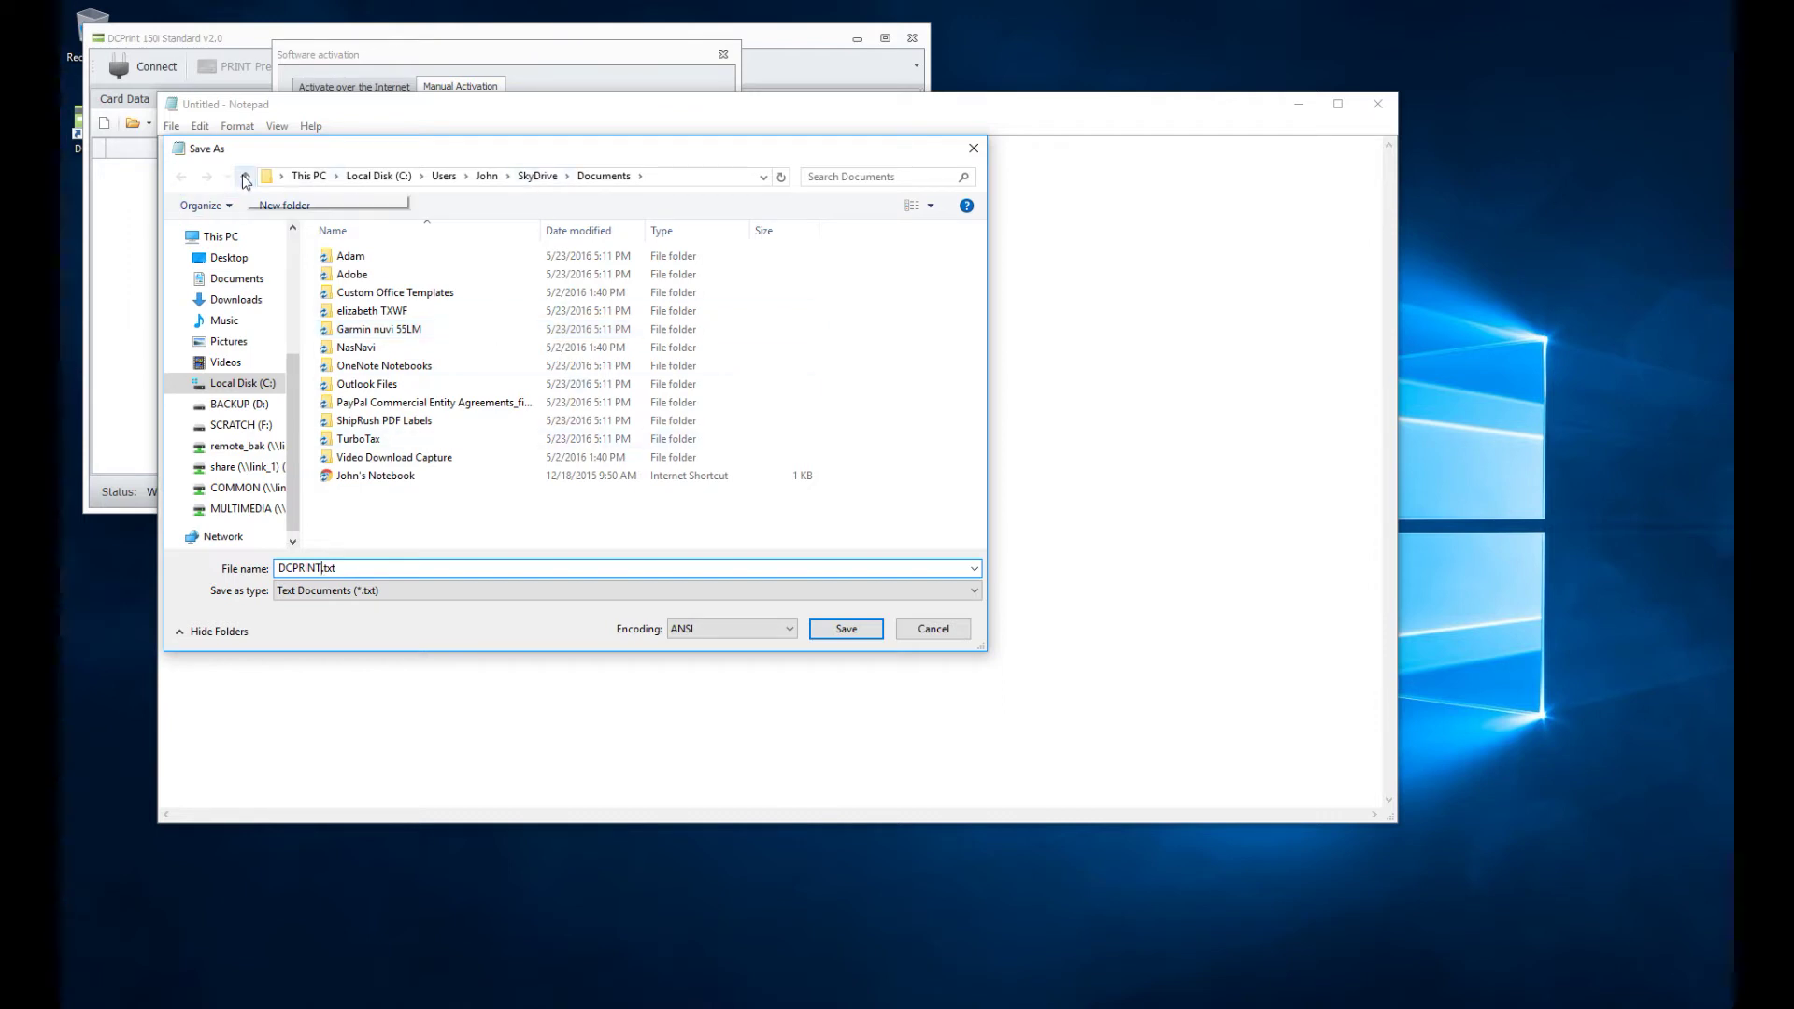
pyautogui.click(245, 176)
pyautogui.click(245, 177)
pyautogui.click(245, 176)
pyautogui.click(245, 176)
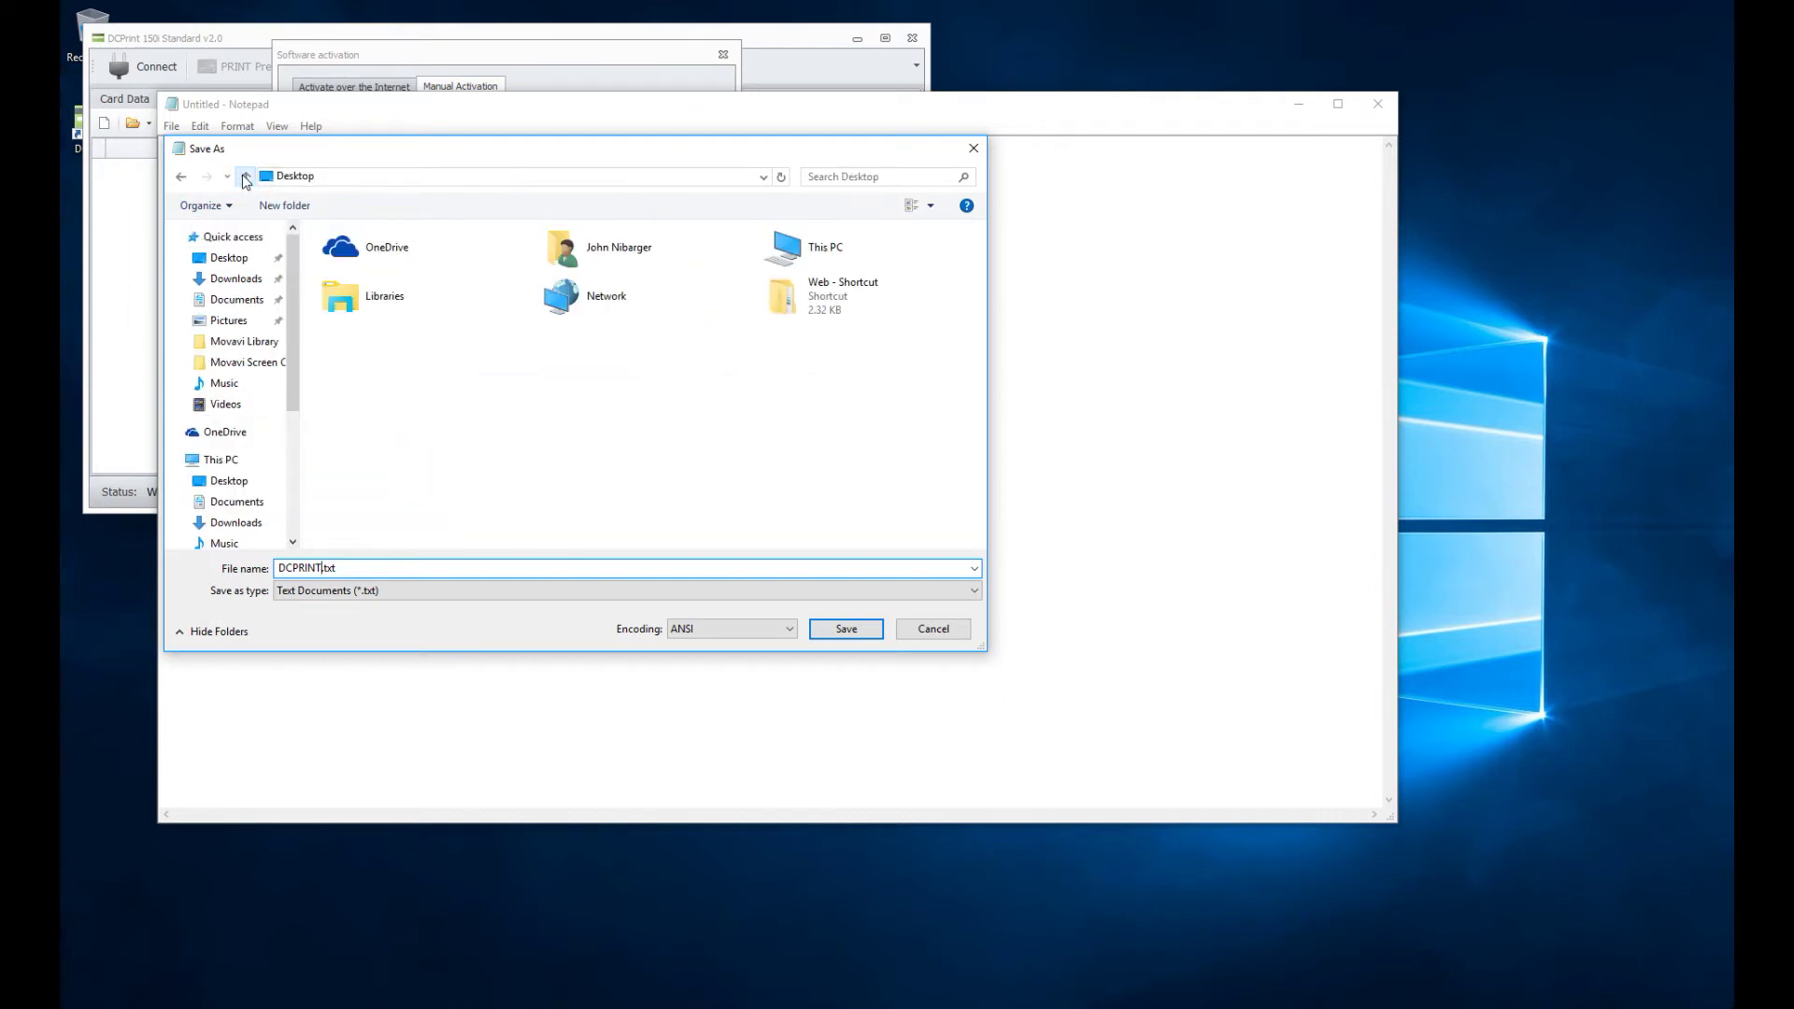
pyautogui.click(844, 630)
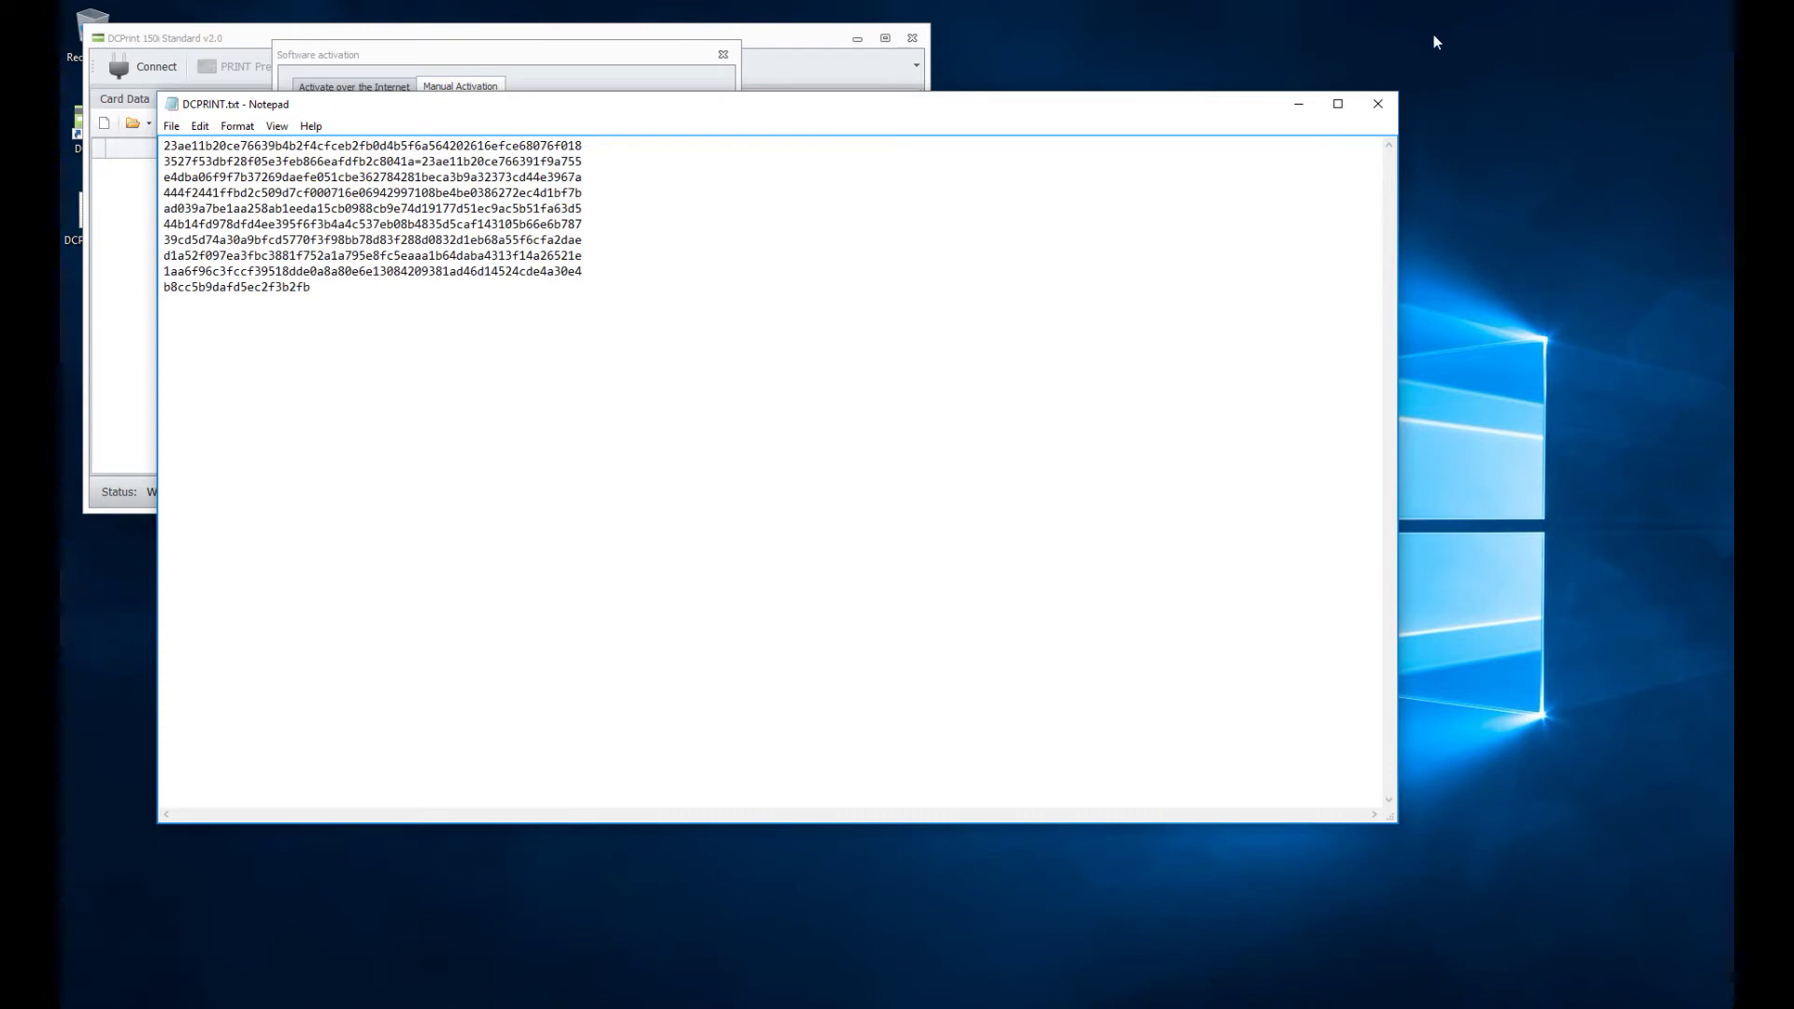
pyautogui.click(1378, 104)
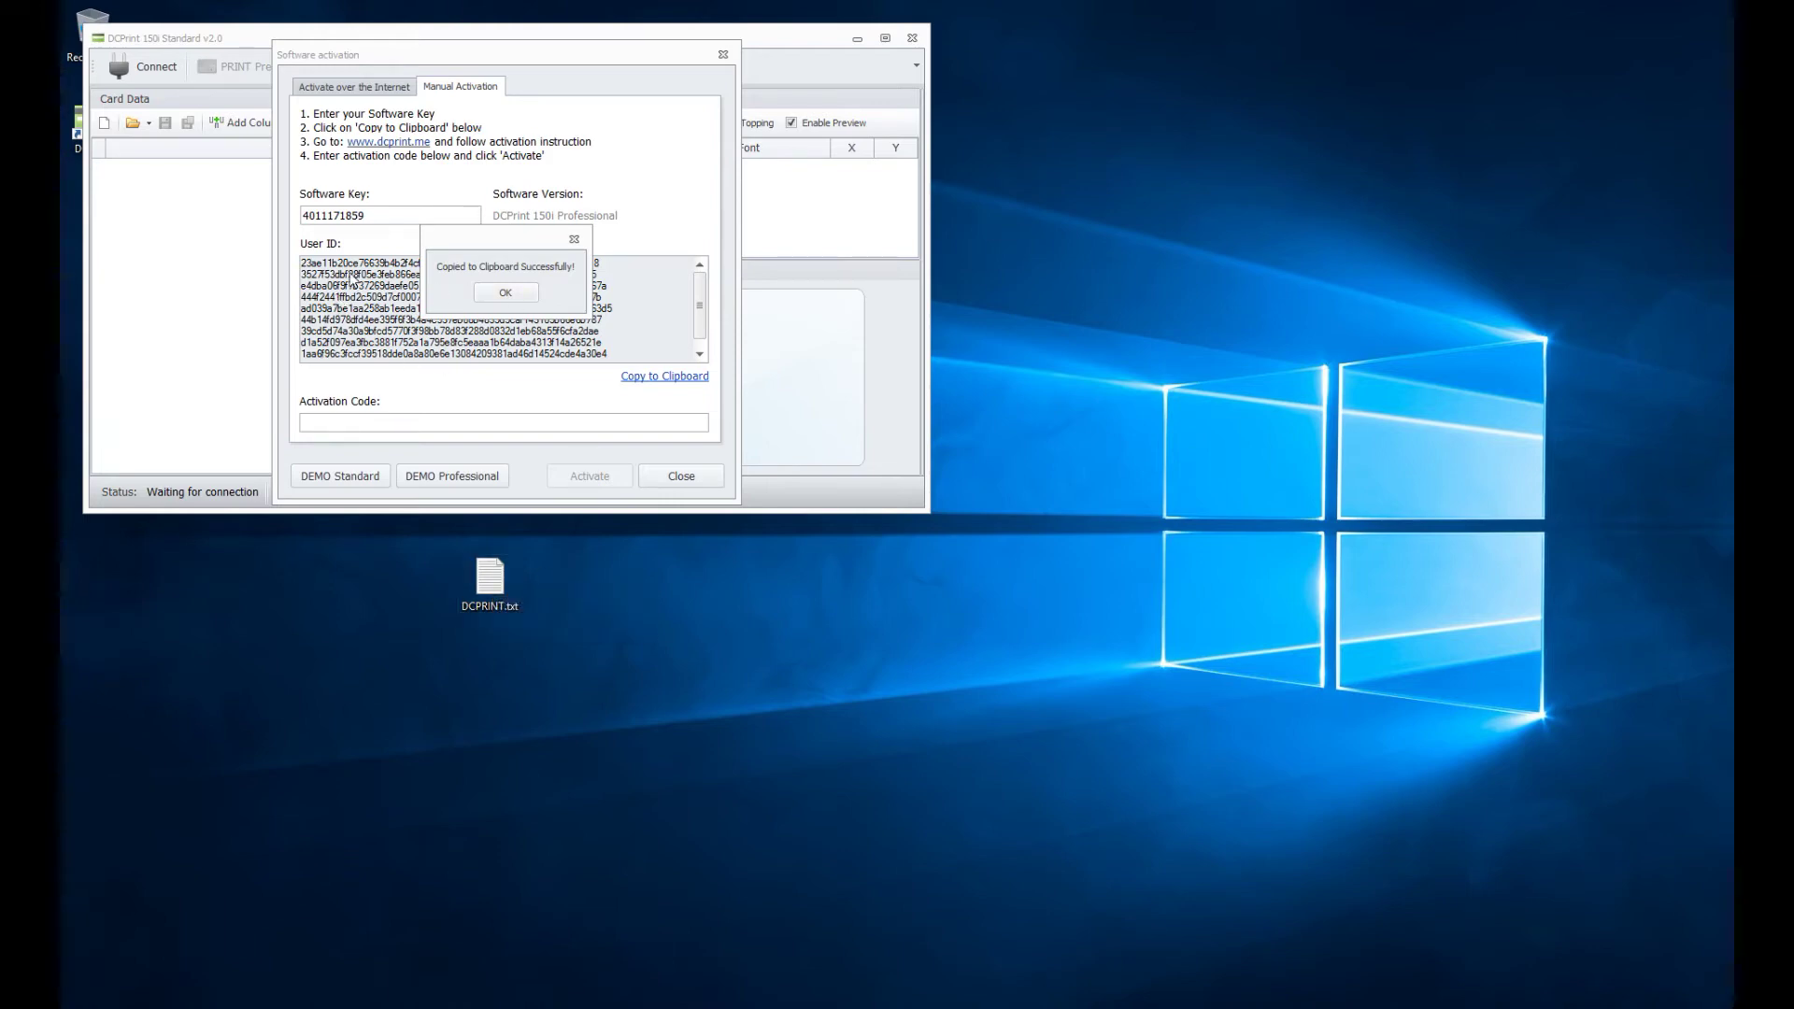
# Reopen DCPRINT.txt from the Desktop to check the saved User ID, then close it.
pyautogui.doubleClick(490, 587)
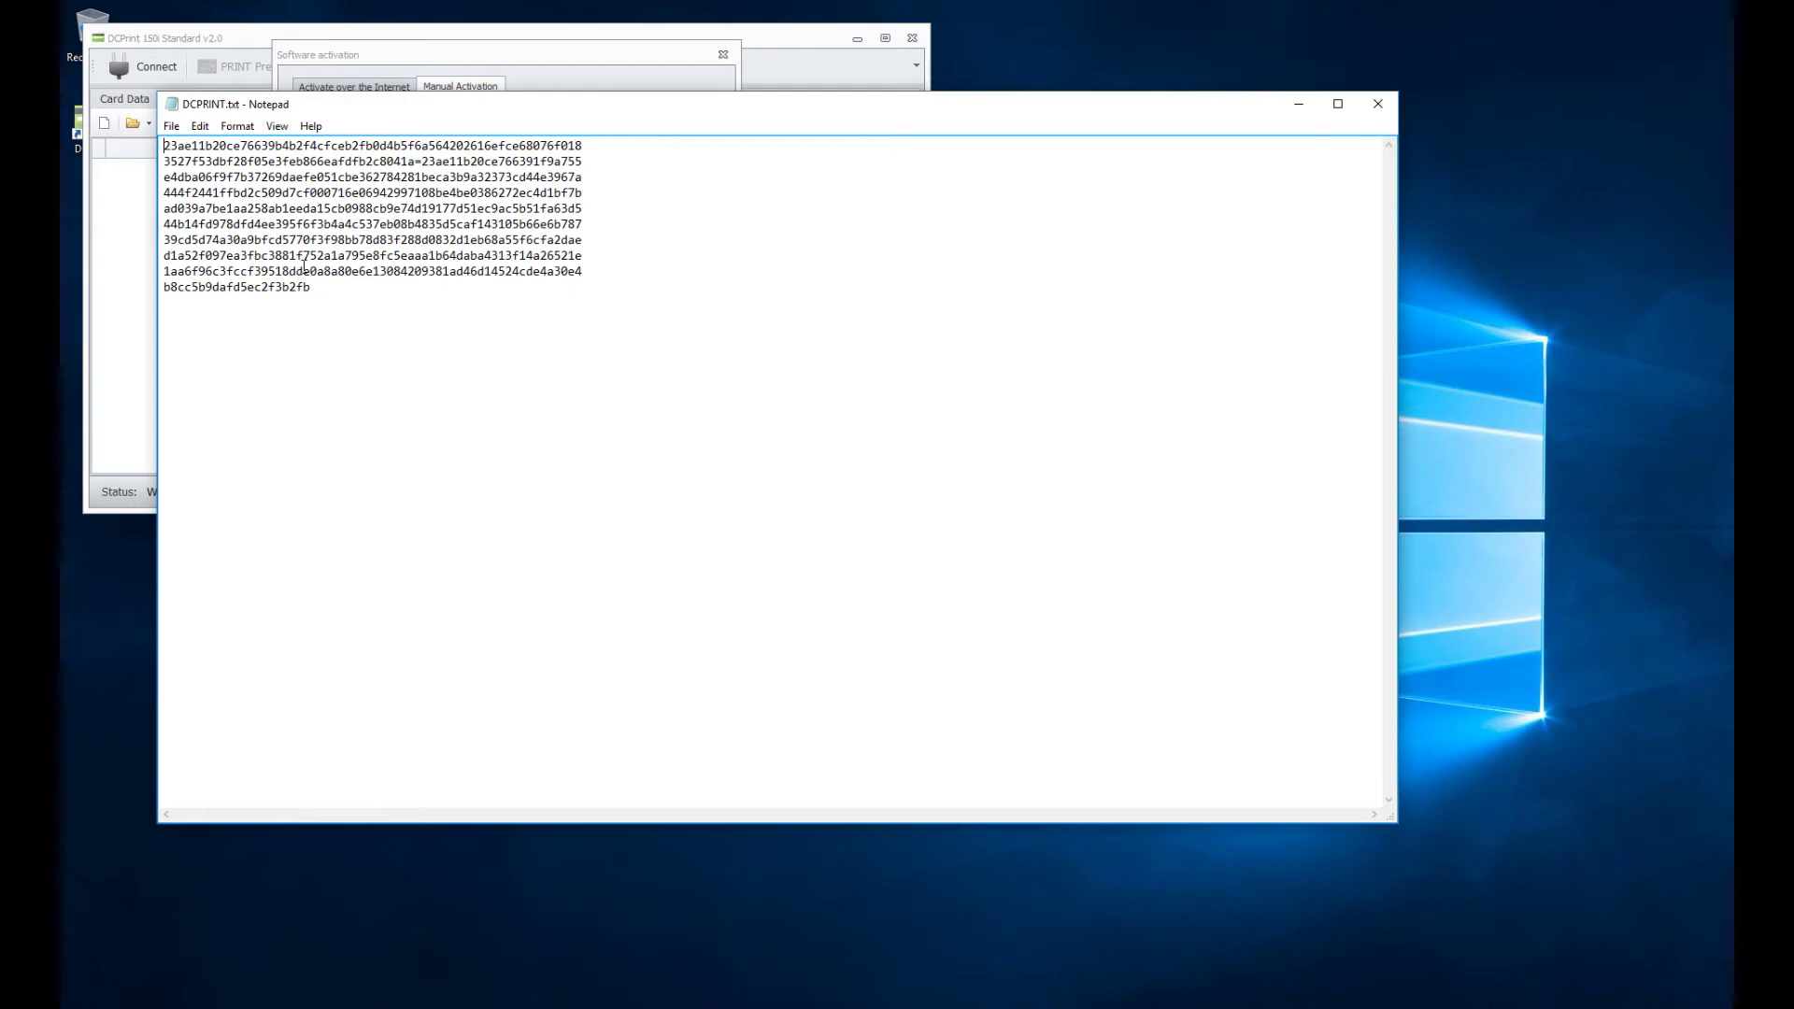
pyautogui.moveTo(274, 242); pyautogui.dragTo(268, 242)
pyautogui.click(1379, 110)
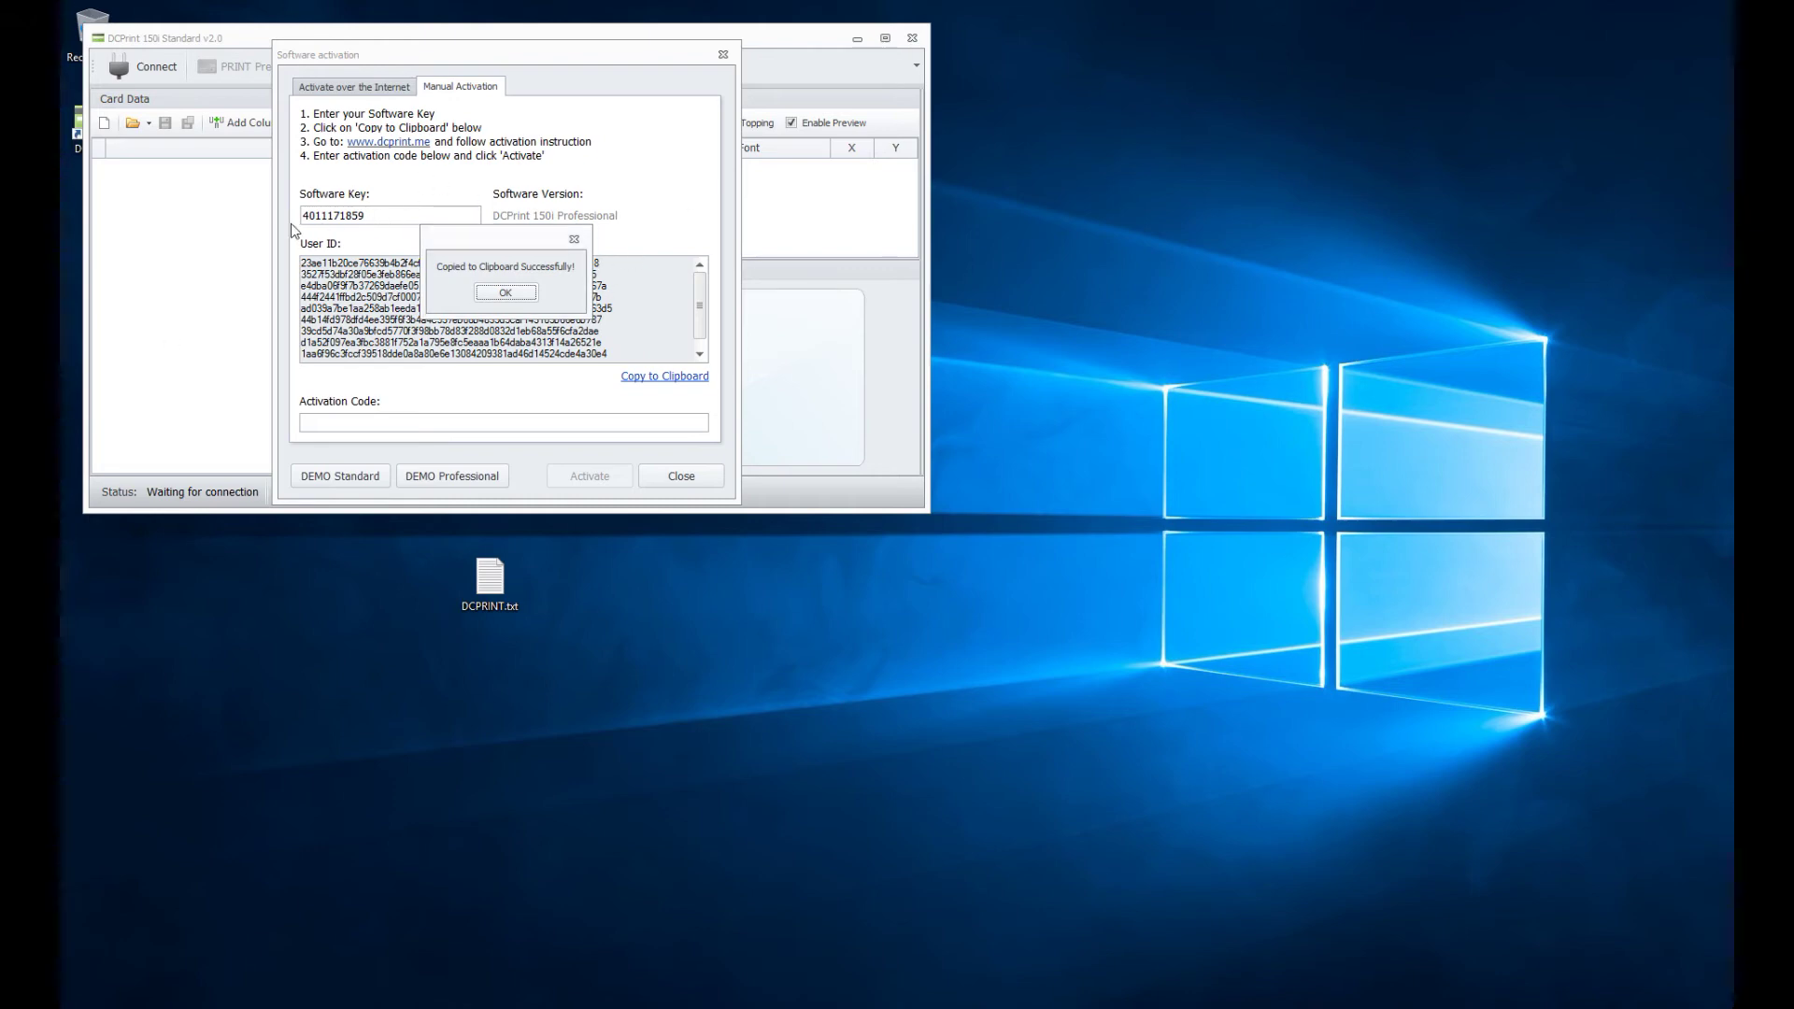
# Dismiss the Copied confirmation and switch to the Activate over the Internet form.
pyautogui.click(505, 293)
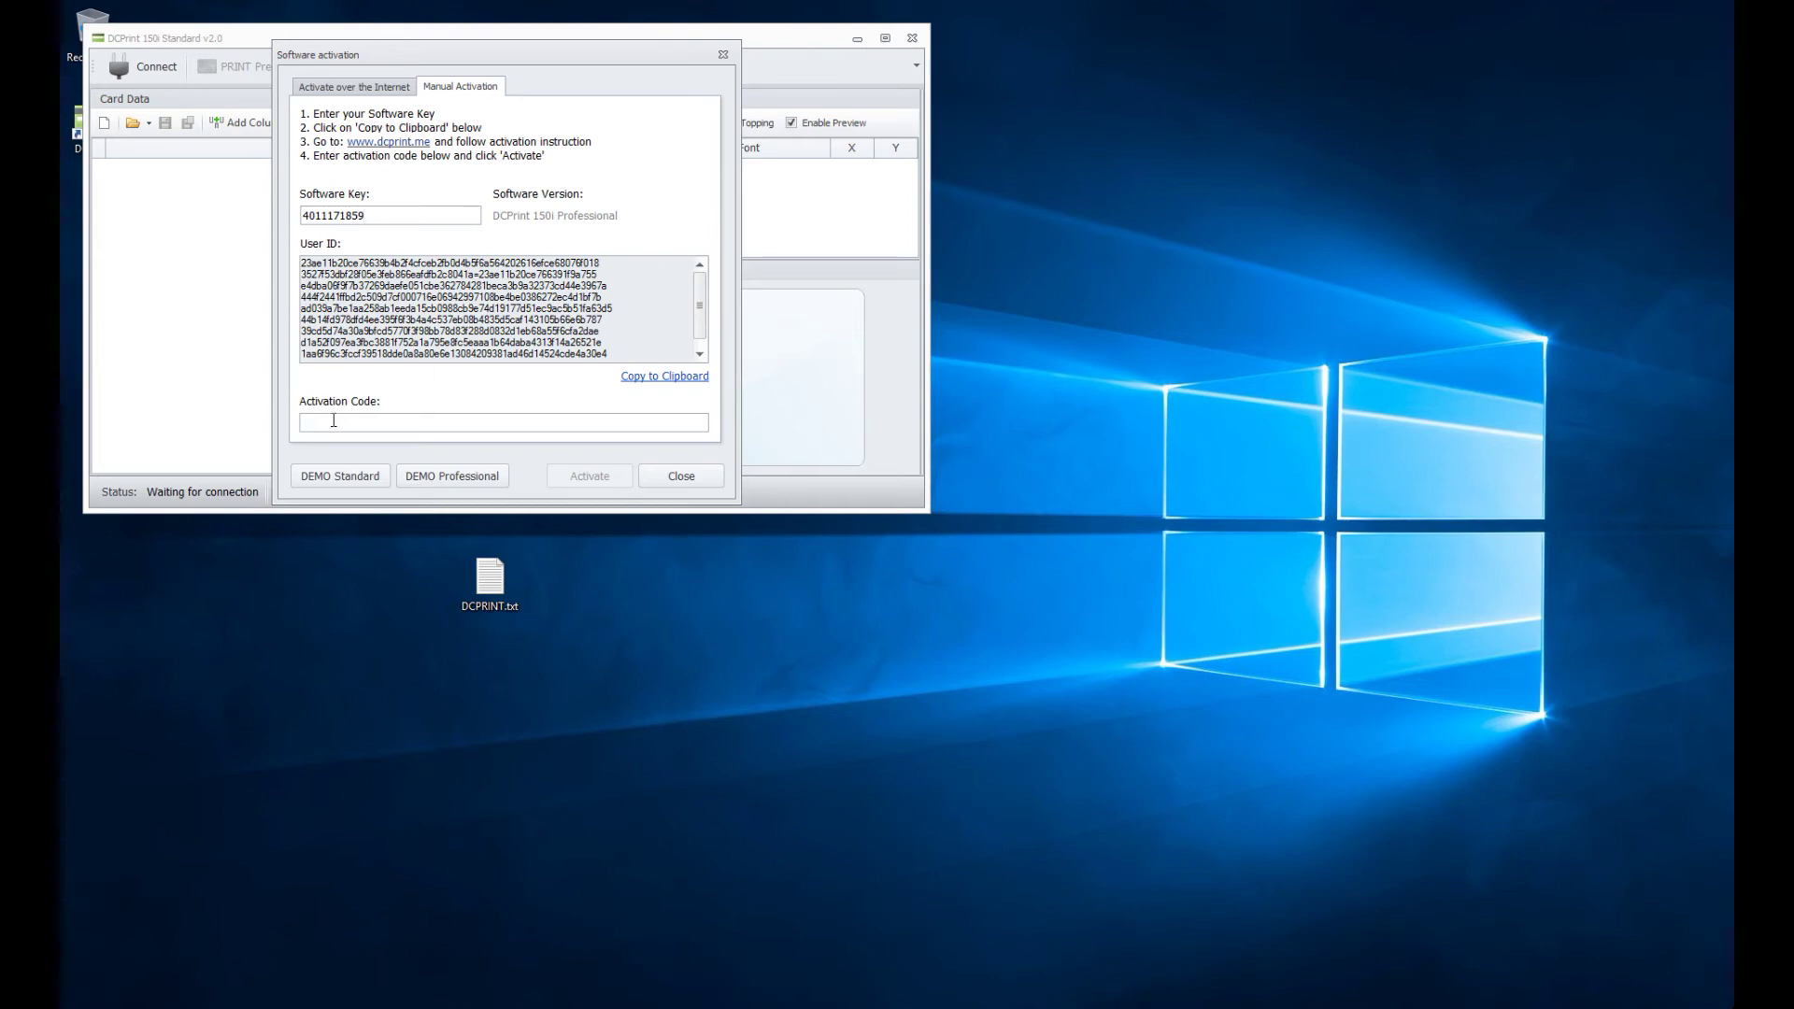
pyautogui.click(422, 420)
pyautogui.hotkey('ctrl', 'Tab')
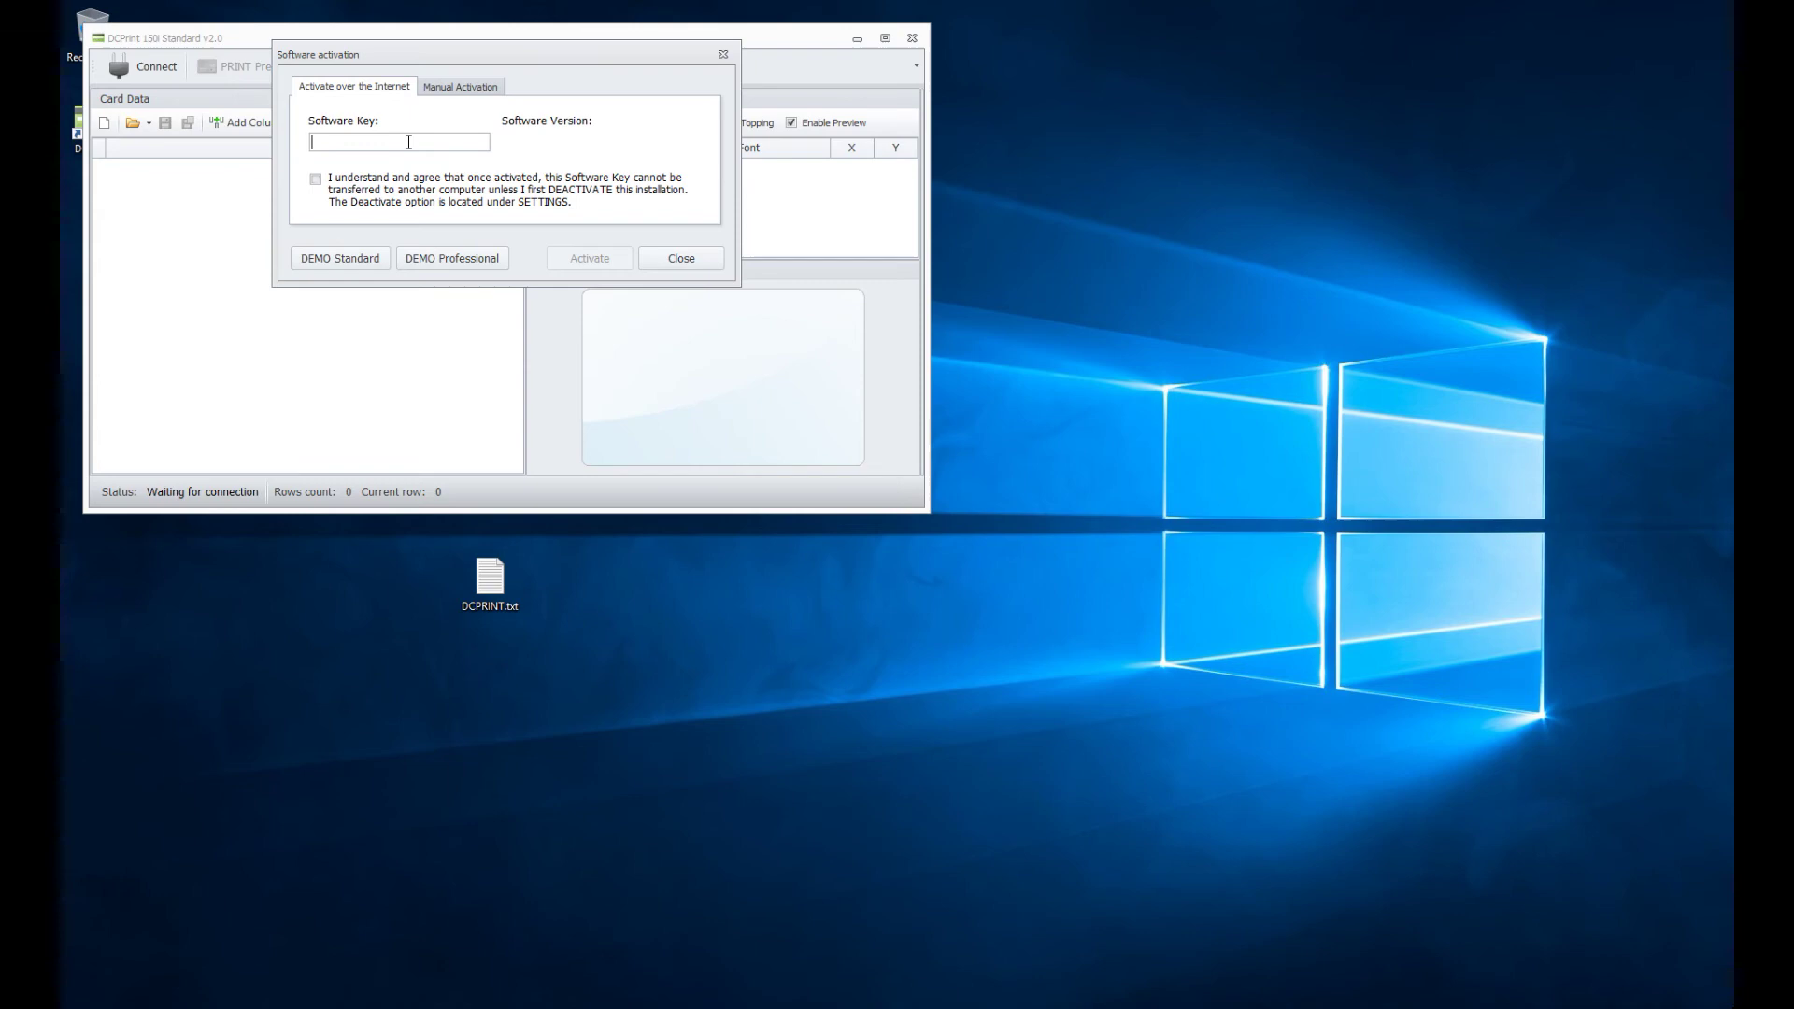
# Paste the Professional software key, accept the activation terms, and submit the online activation.
pyautogui.hotkey('ctrl', 'v')
pyautogui.click(315, 179)
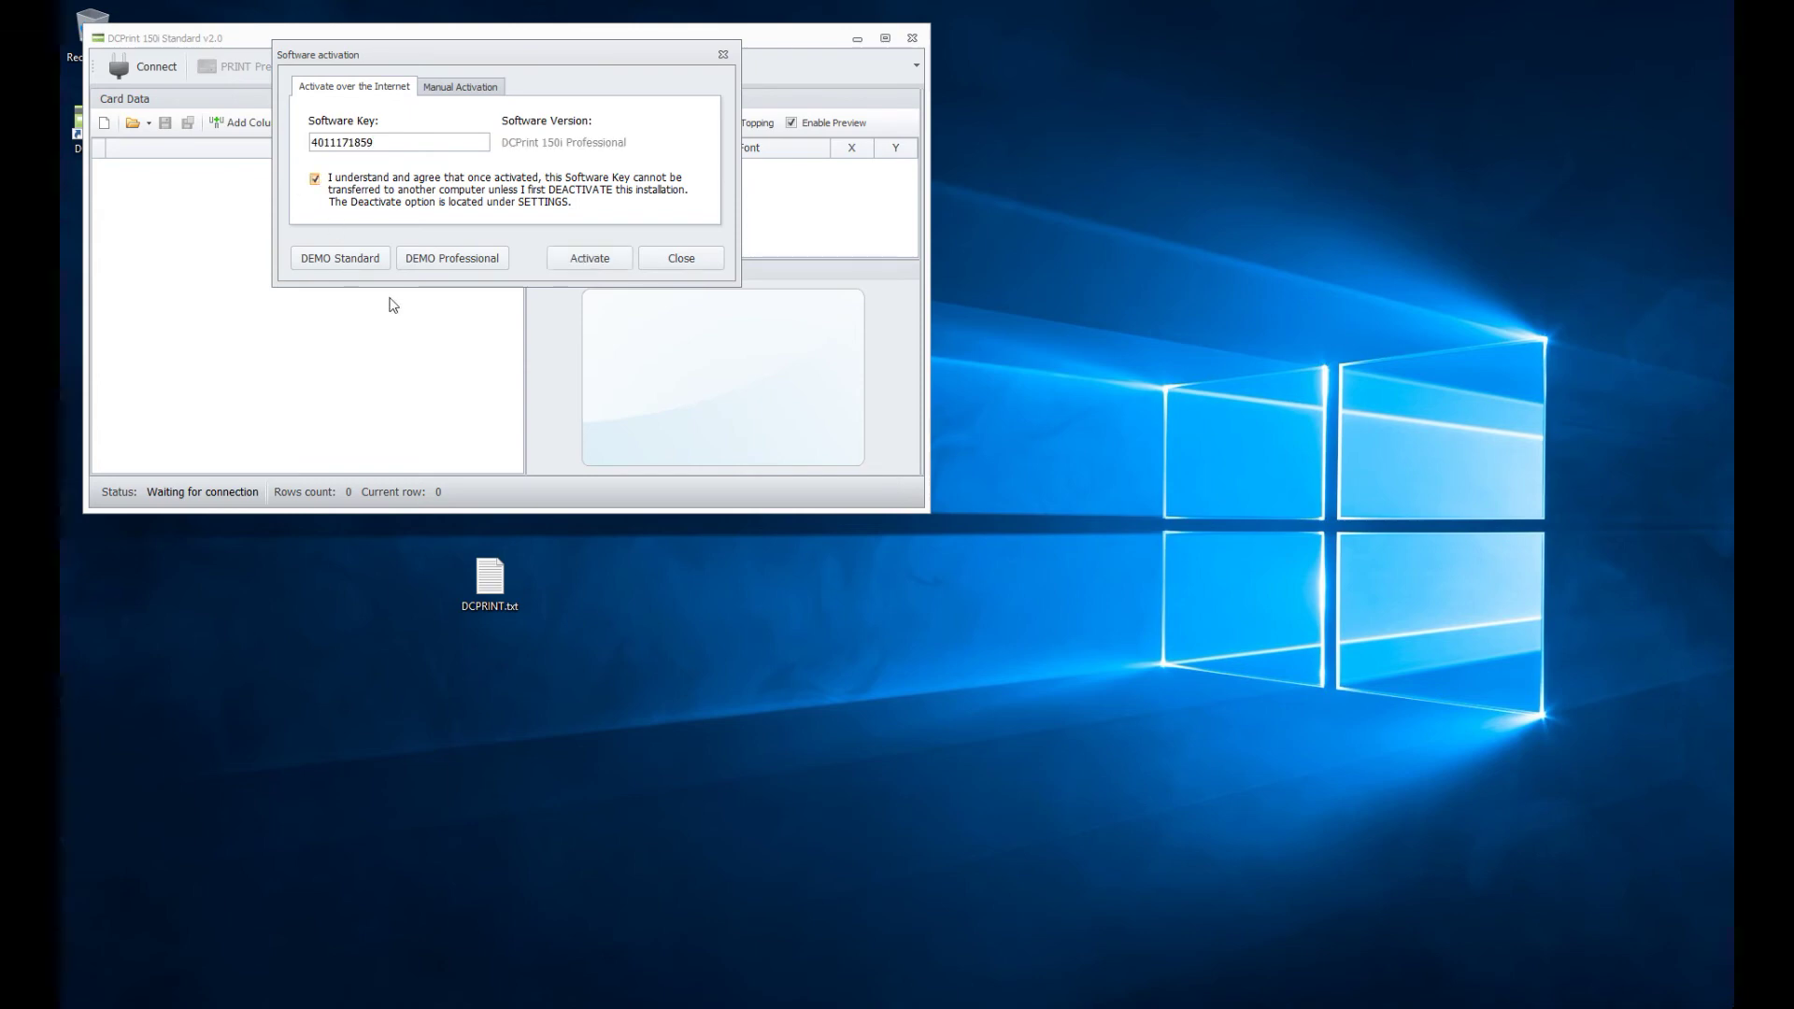
pyautogui.click(580, 260)
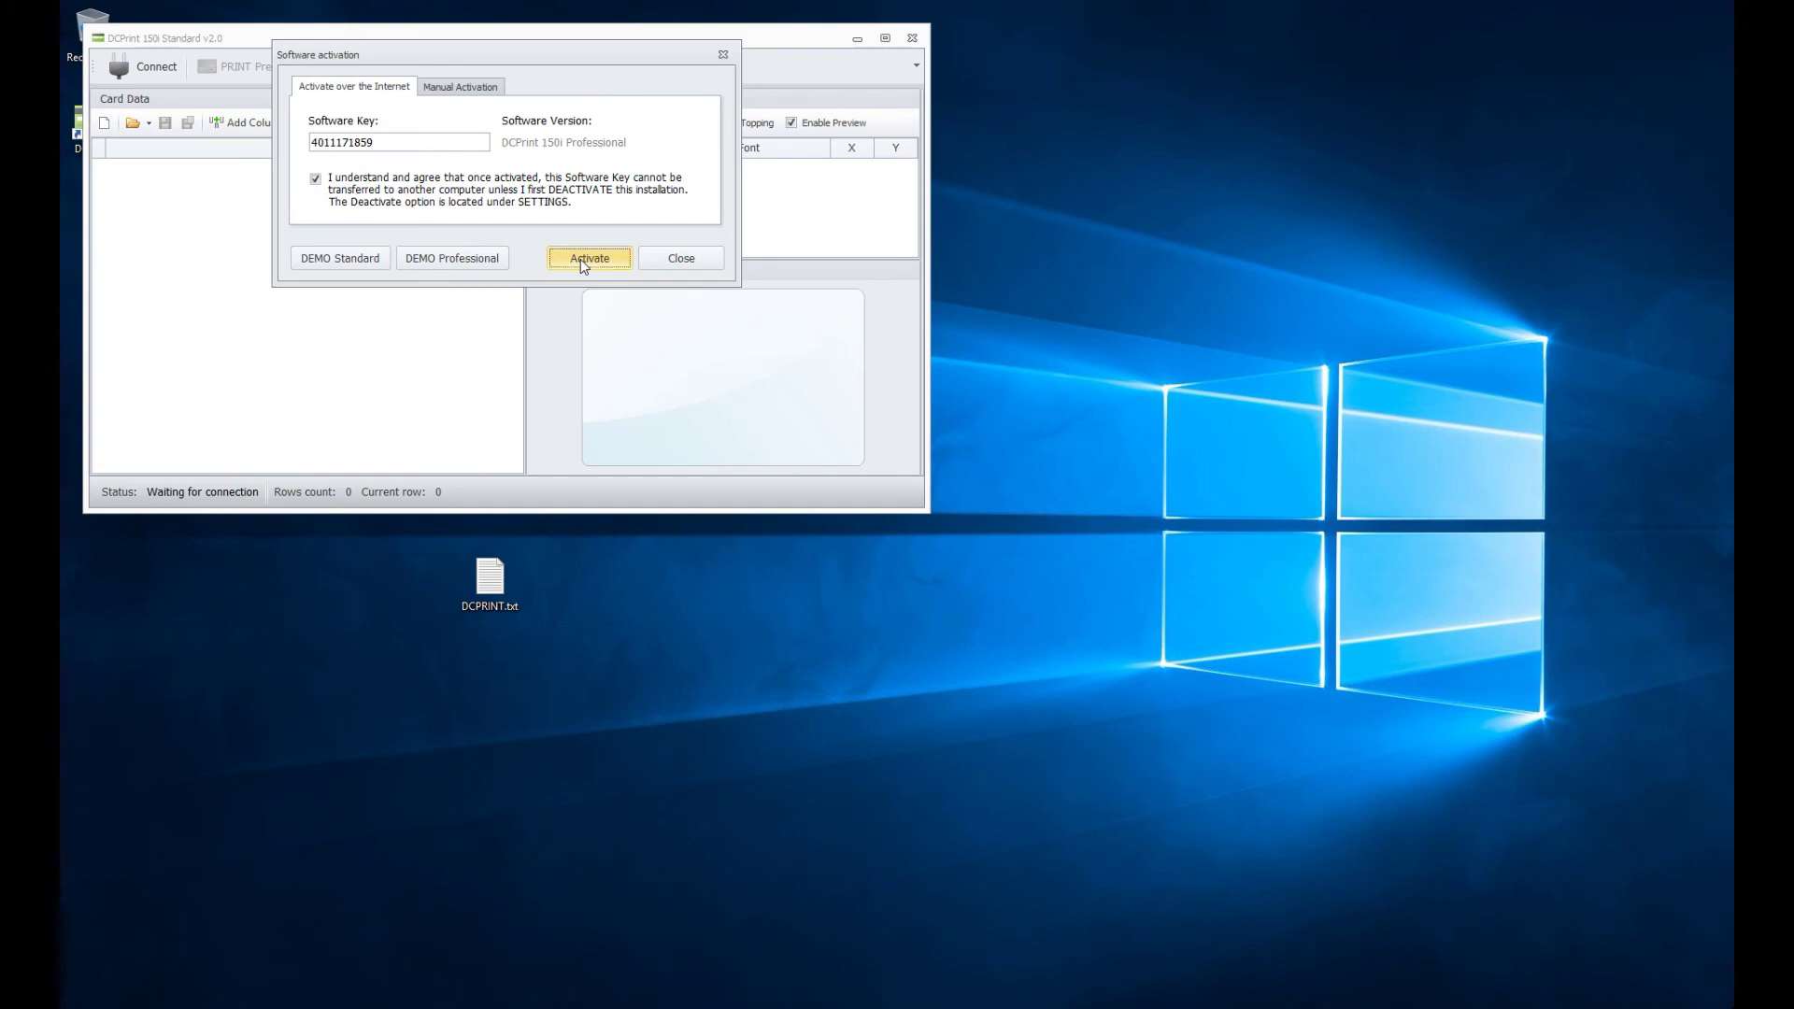